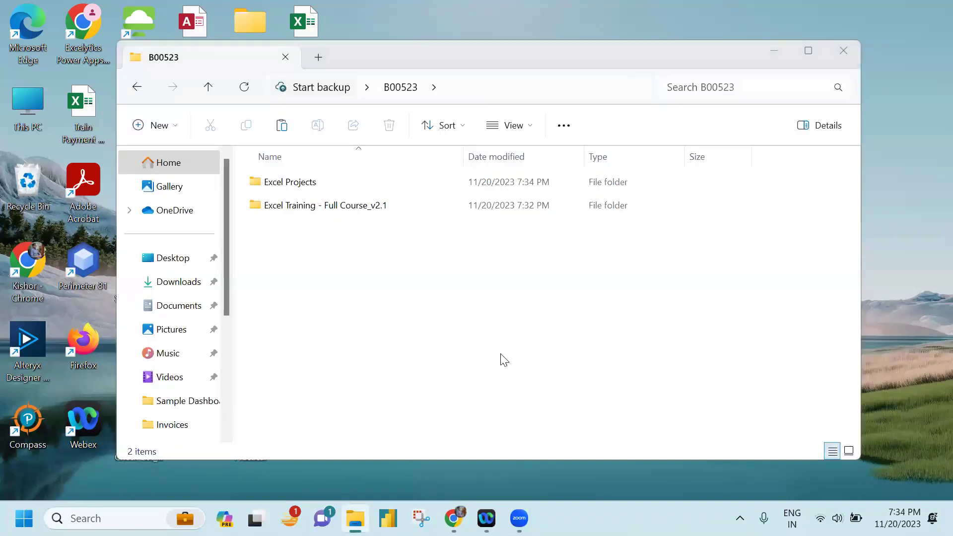
Set the system volume to 57 from Quick Settings.
left_click(505, 358)
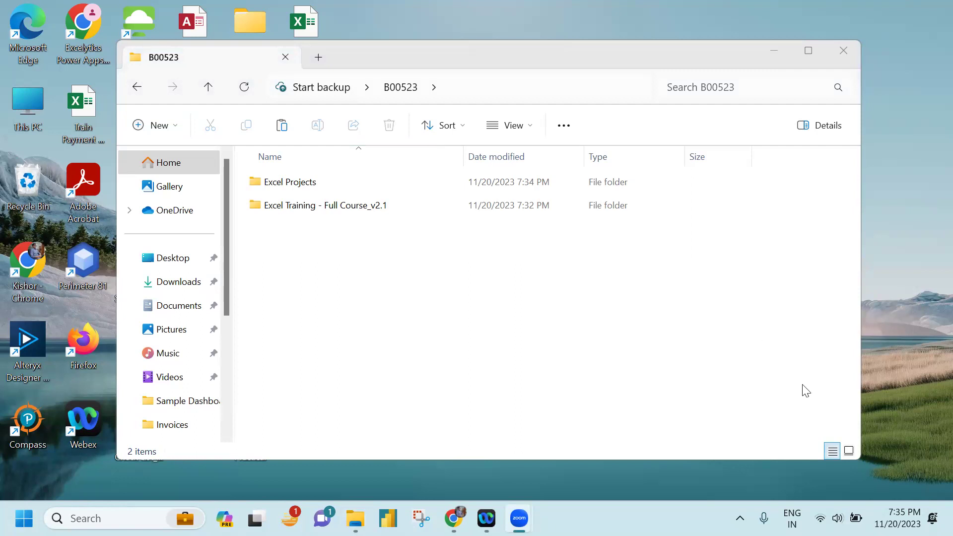
left_click(838, 518)
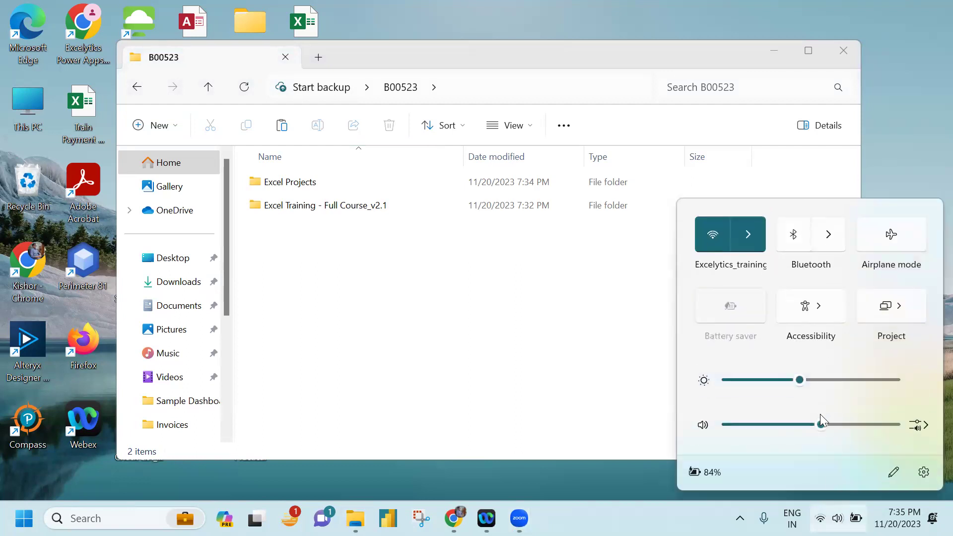
left_click(491, 392)
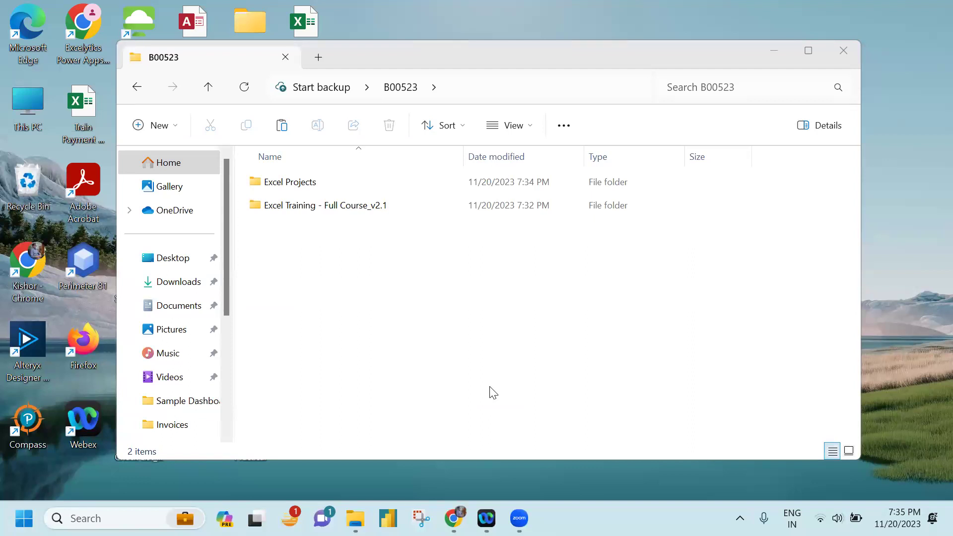
Open the Excel Projects folder and move the B00523 window right to uncover desktop icons.
double_click(638, 183)
left_click(430, 273)
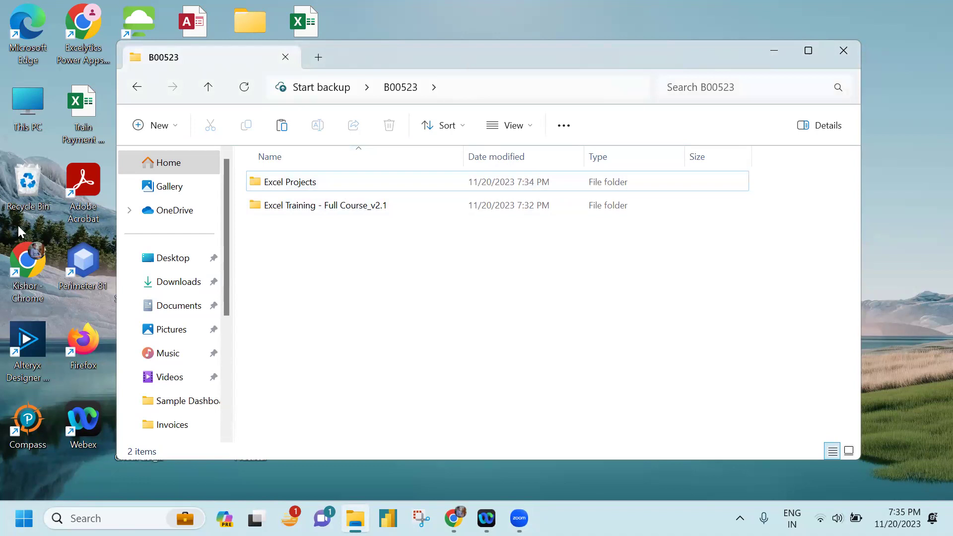
left_click_drag(462, 55, 547, 69)
Open the Prolies & Packages folder and select Excelytics - Company Profile.pdf.
double_click(136, 180)
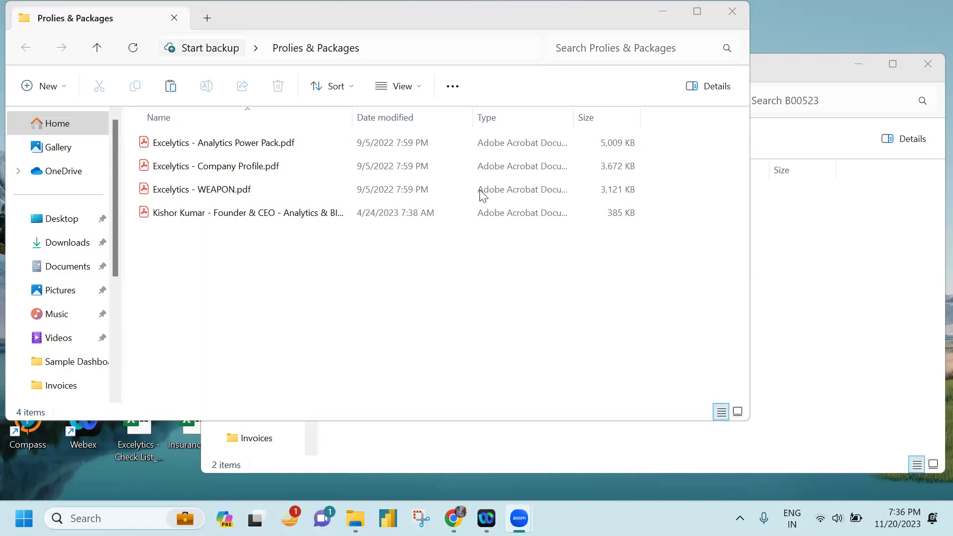
left_click(340, 165)
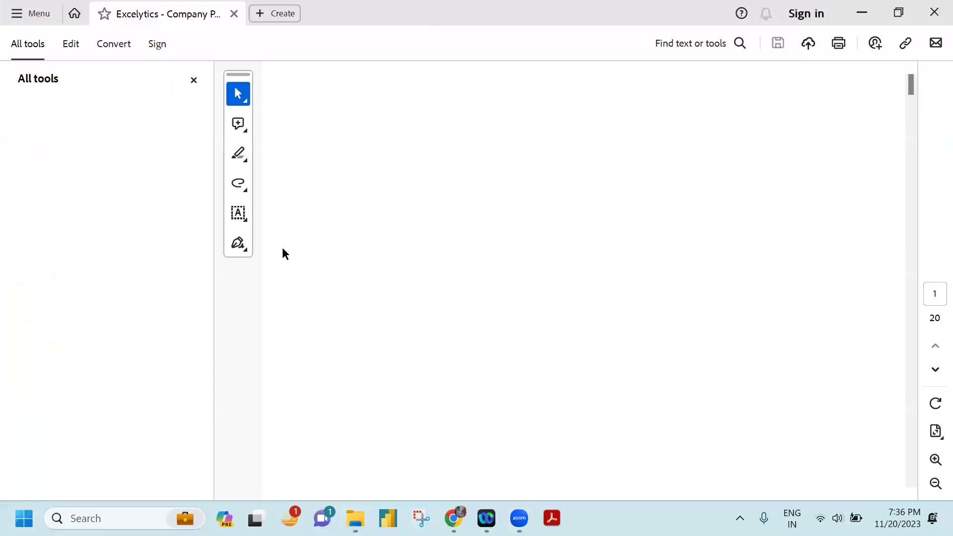
Hide the All tools panel and scroll into the company profile pages.
left_click(192, 81)
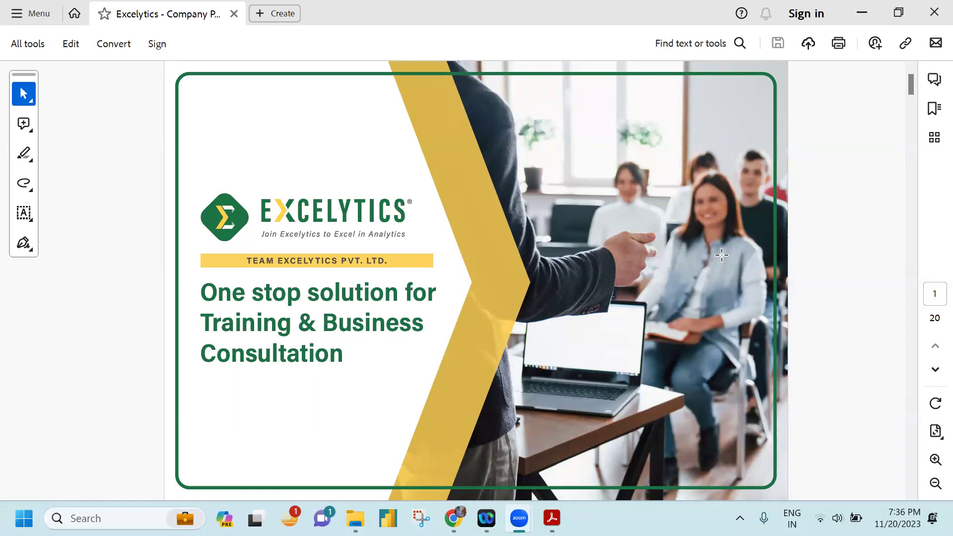
scroll(721, 255, "down", 2)
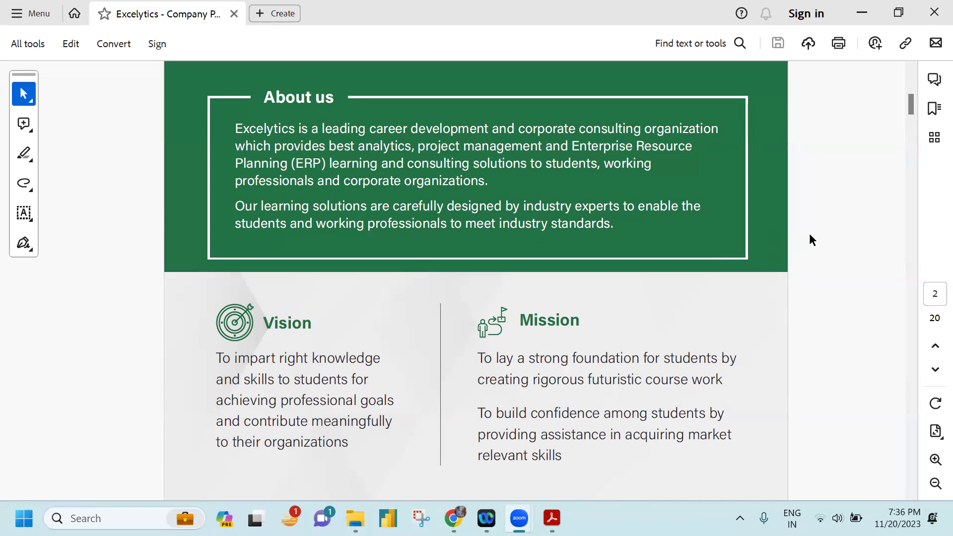
scroll(809, 234, "down", 5)
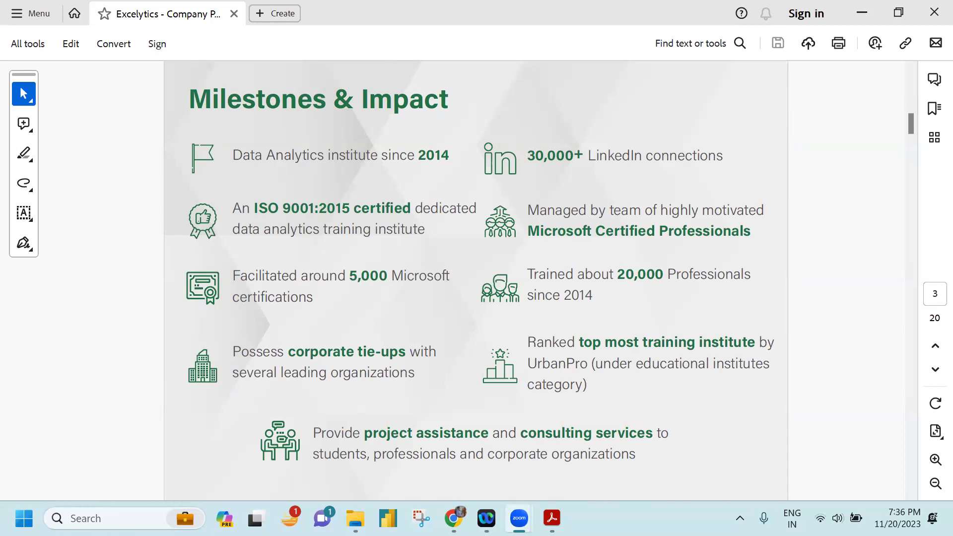
Raise the system volume to 75 and continue to the Milestones & Impact page.
left_click(837, 518)
left_click_drag(822, 420, 855, 417)
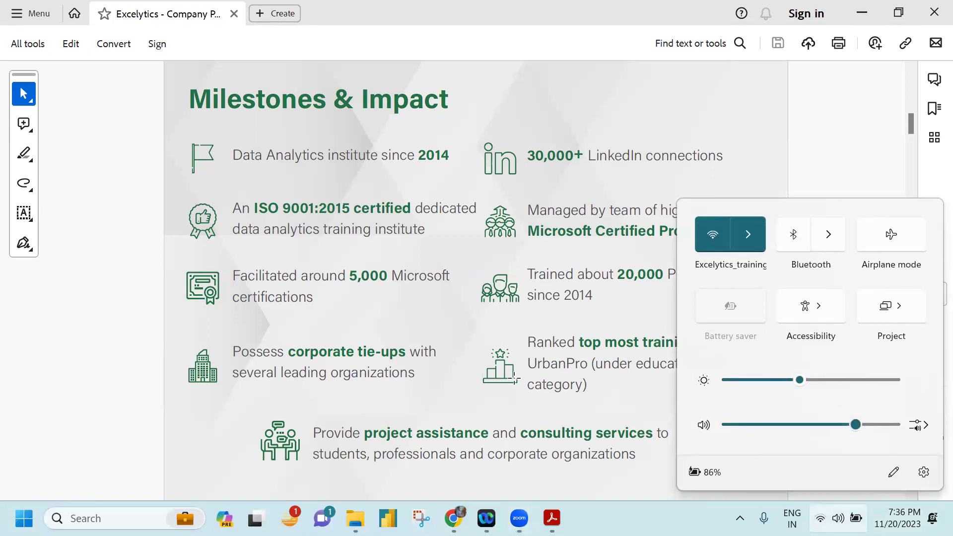
left_click(123, 312)
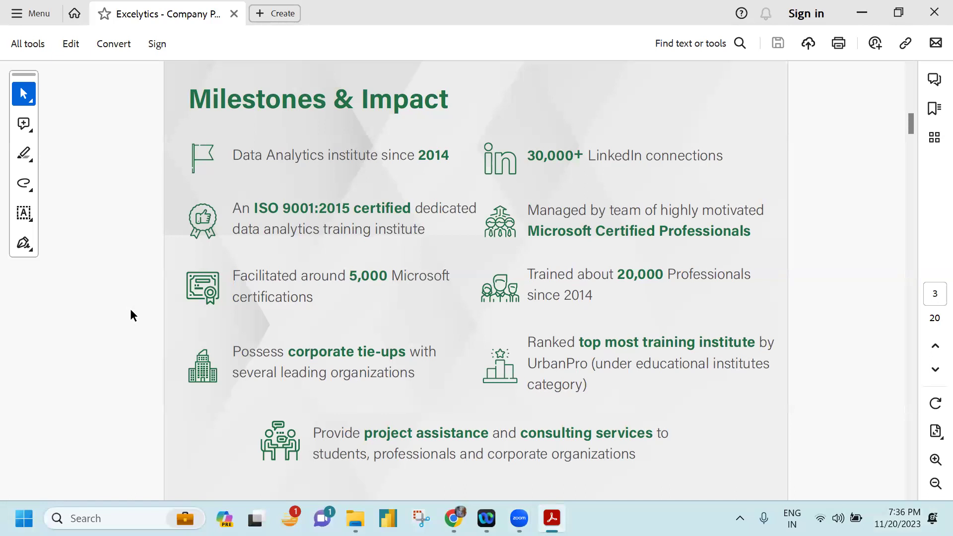
scroll(130, 315, "down", 1)
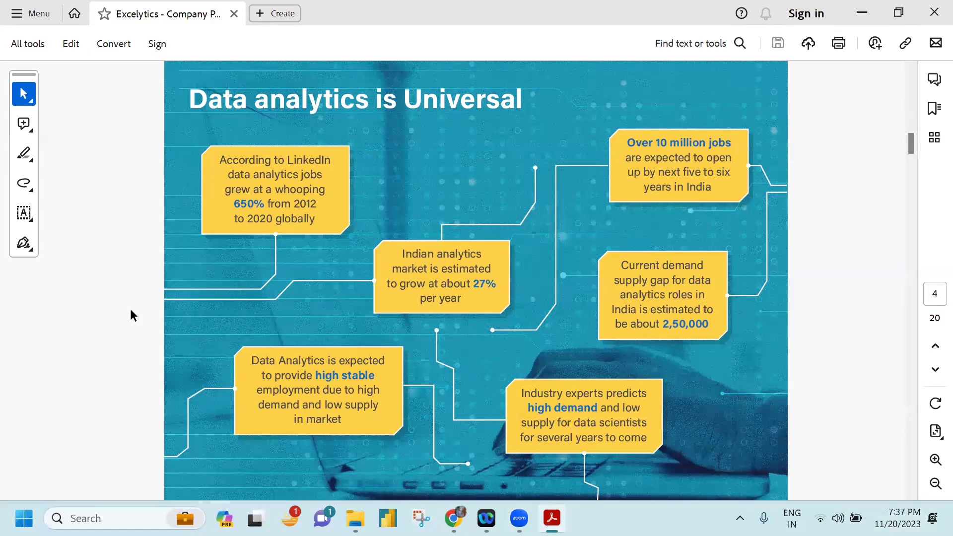
Scroll the company profile forward through pages 5 to 8.
scroll(131, 314, "down", 3)
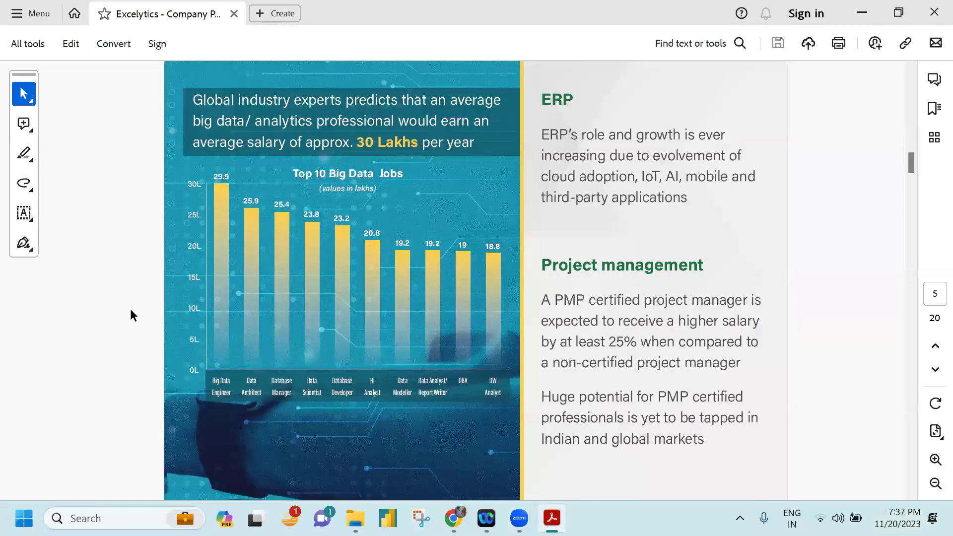
scroll(131, 310, "down", 3)
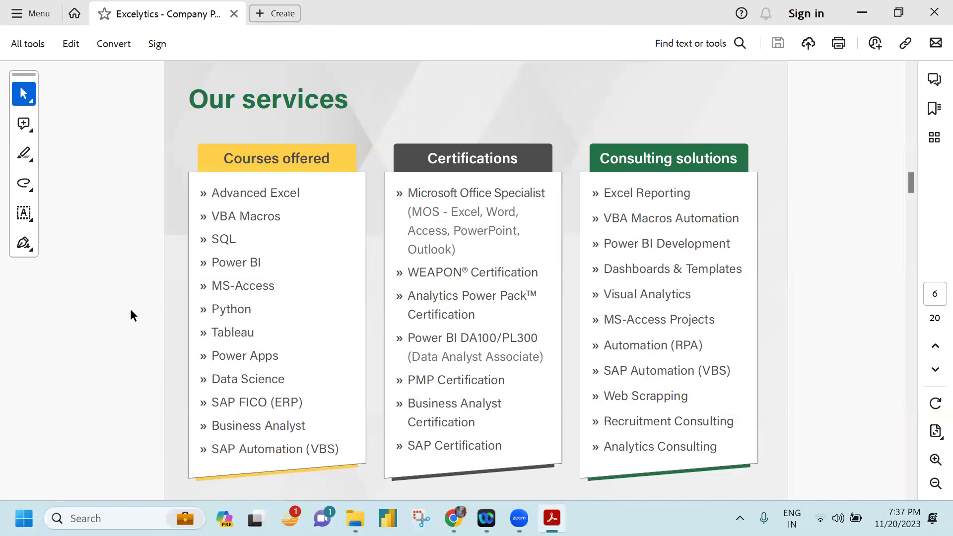
scroll(131, 315, "down", 2)
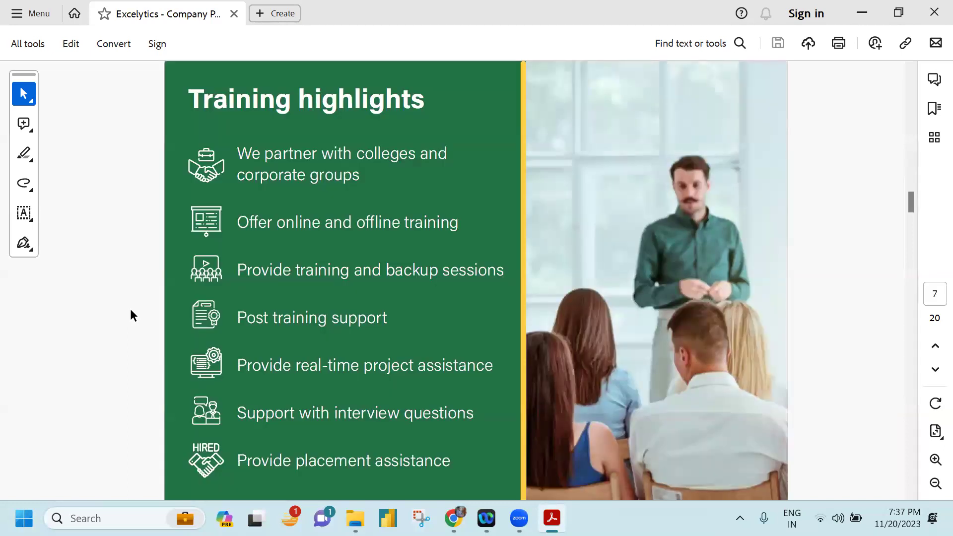
scroll(130, 316, "down", 2)
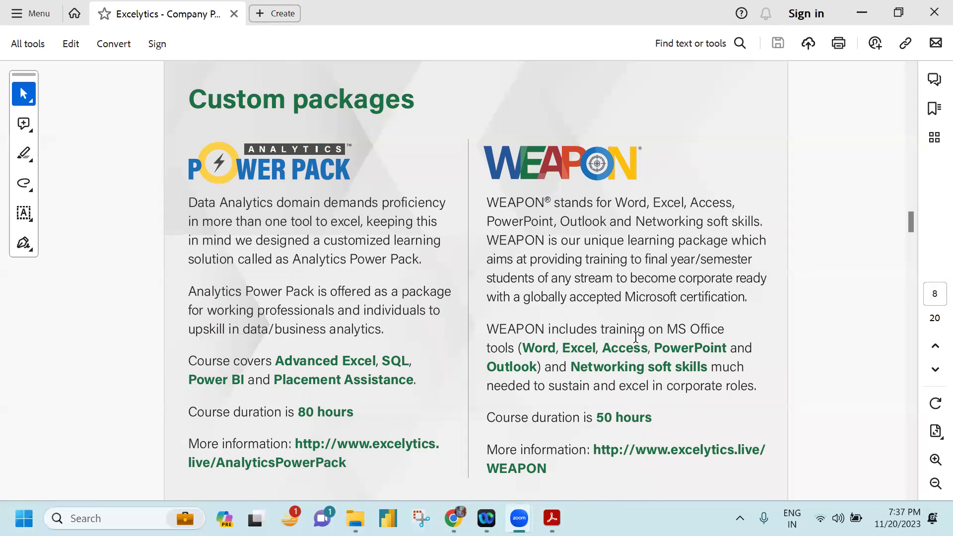
Read on to the Course offered page, then close the company profile PDF.
left_click(837, 518)
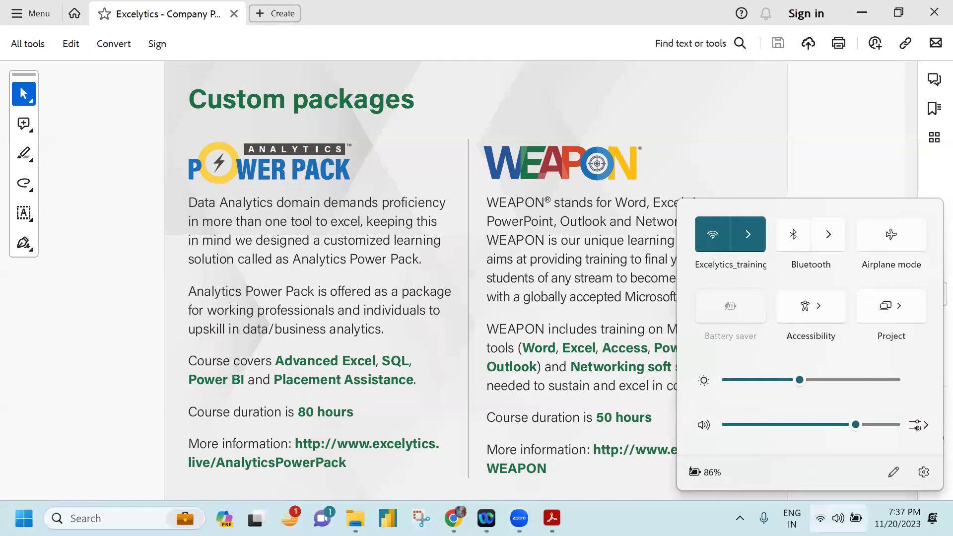
key("Escape")
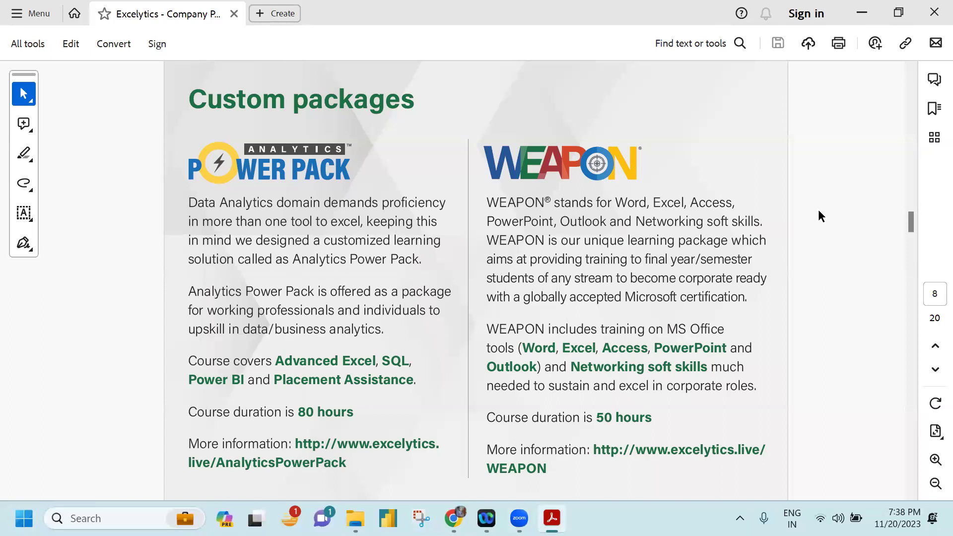
scroll(818, 209, "down", 1)
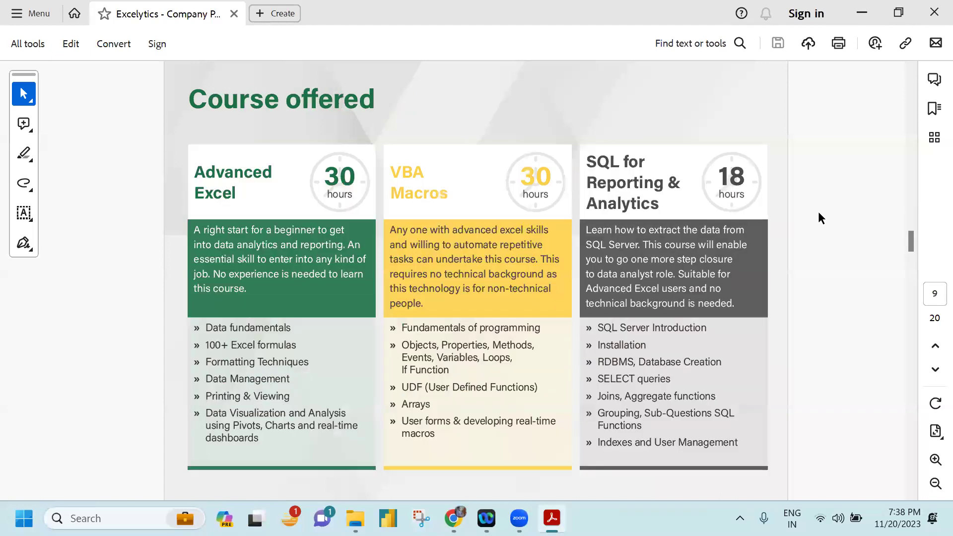
left_click(934, 11)
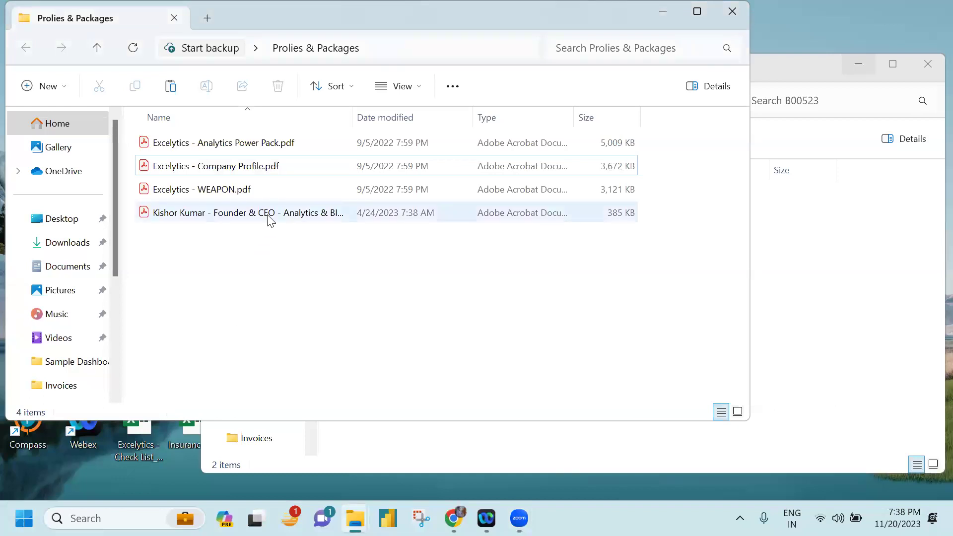
Open the founder's résumé PDF and scroll down to the Technical Expertise skills chart.
left_click(297, 217)
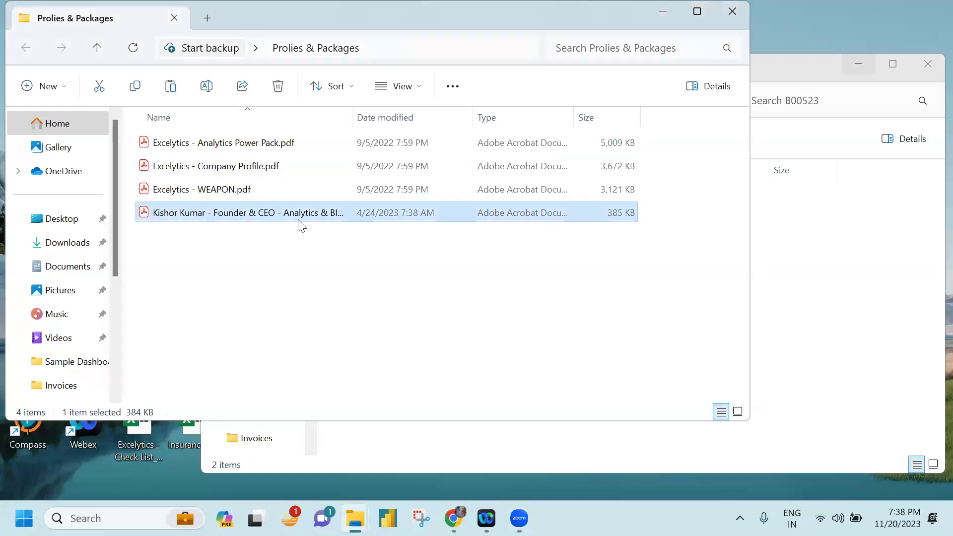
double_click(301, 224)
scroll(318, 229, "down", 1)
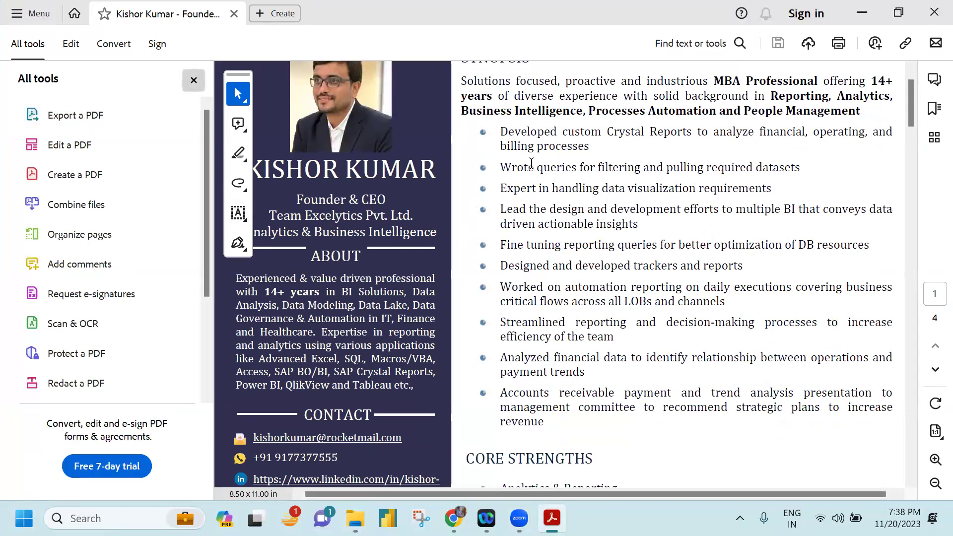
scroll(531, 163, "down", 1)
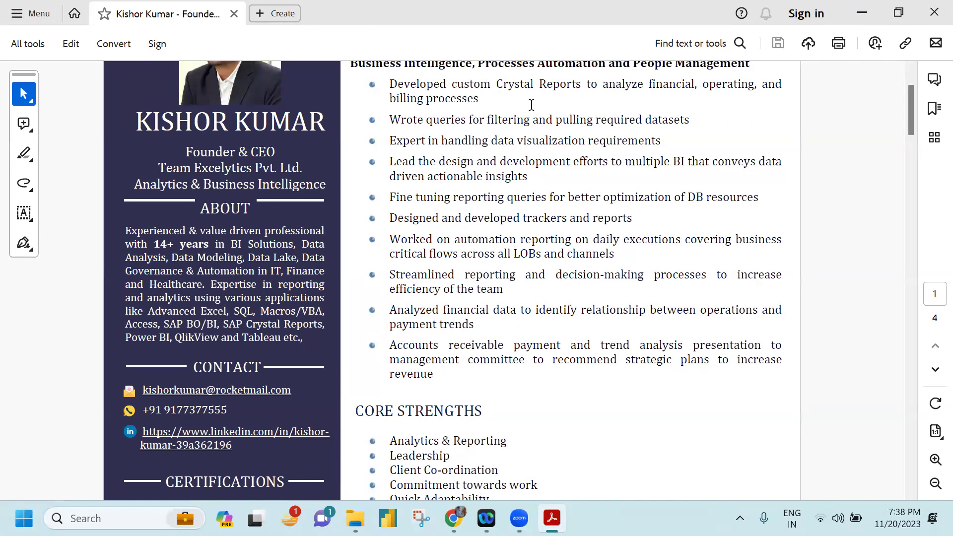
scroll(581, 218, "down", 5)
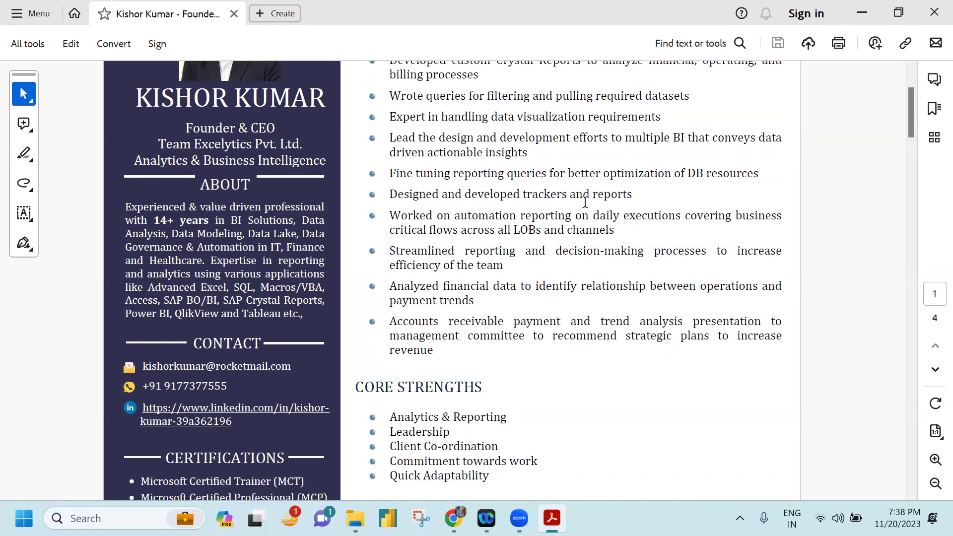
scroll(580, 218, "down", 1)
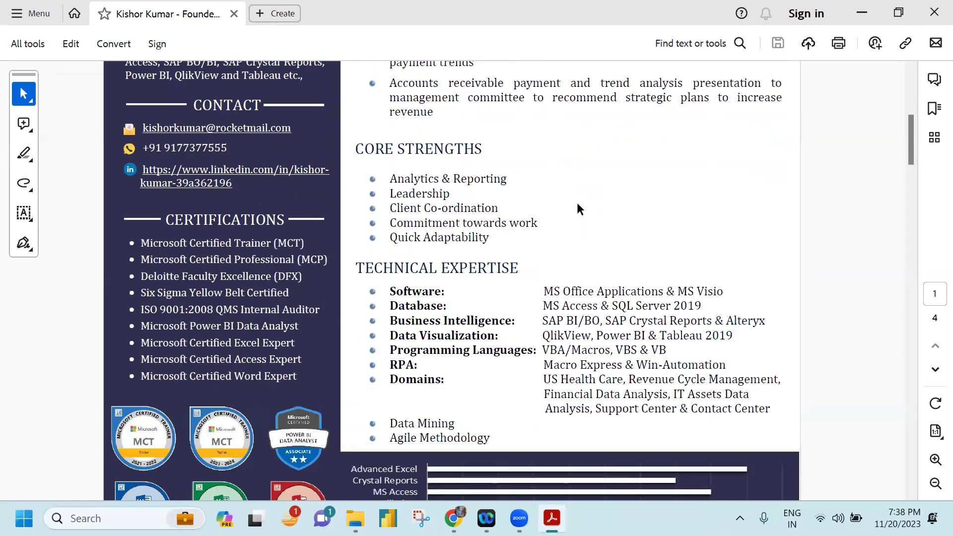
scroll(576, 203, "down", 2)
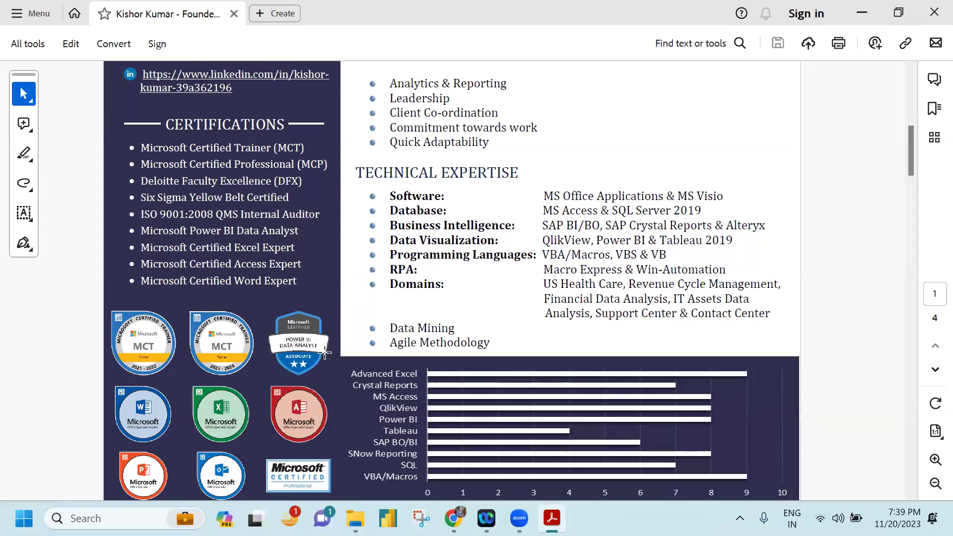
Select the certification badge images, including Access, PowerPoint and Outlook.
scroll(297, 342, "down", 3)
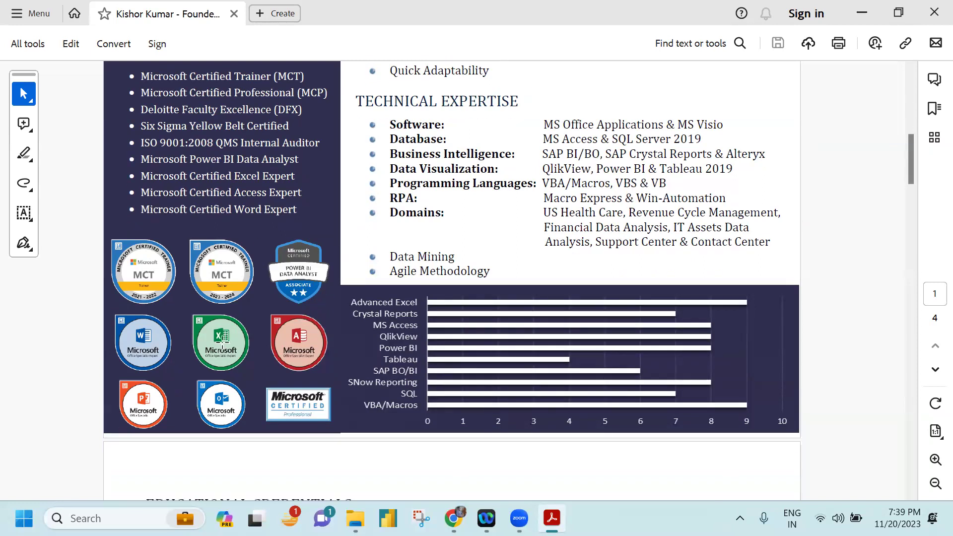
left_click(221, 342)
left_click(144, 340)
left_click(299, 339)
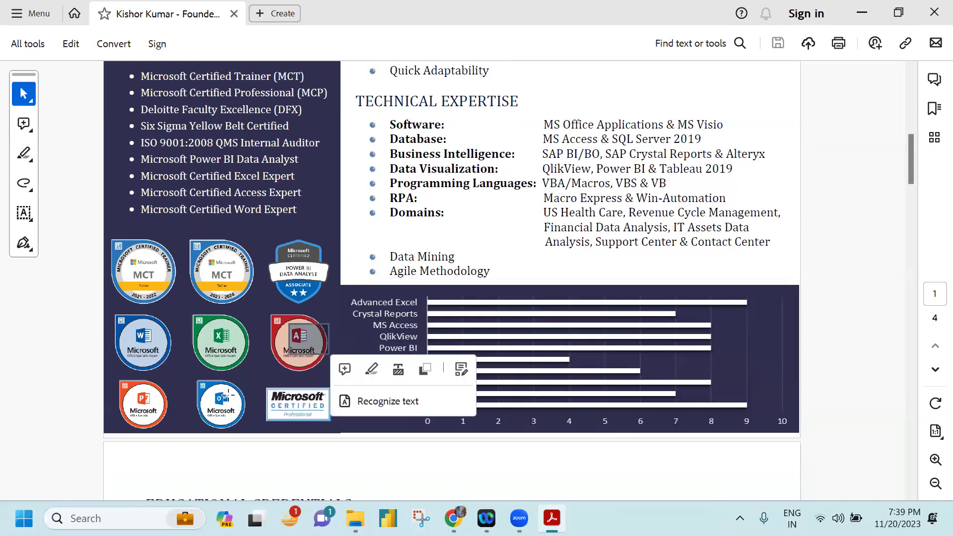
left_click(143, 404)
left_click(222, 404)
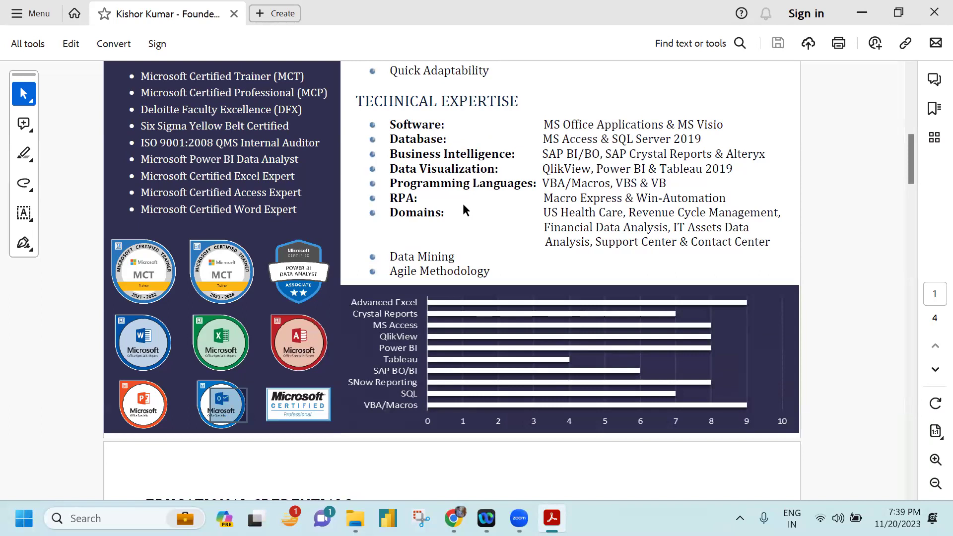
scroll(463, 205, "up", 1)
scroll(463, 203, "up", 1)
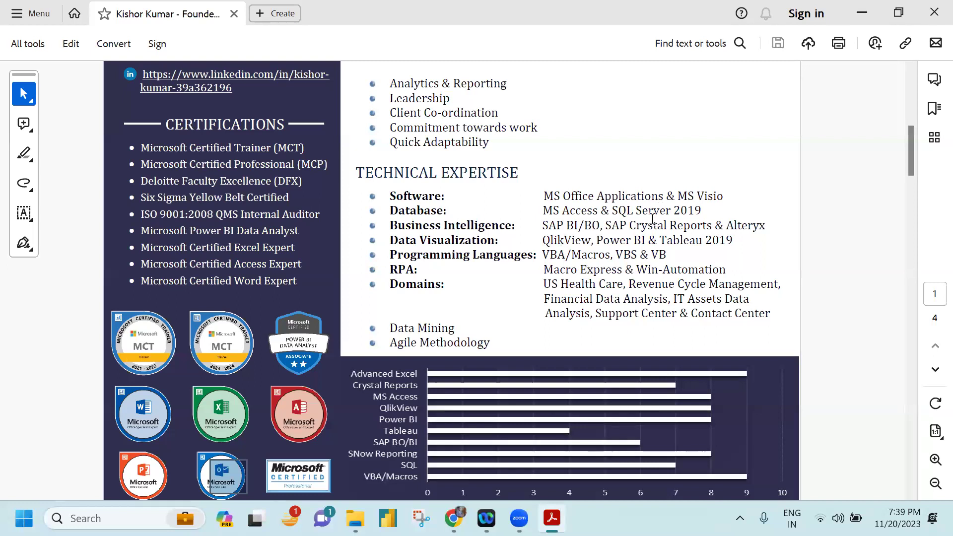
Scroll past Educational Credentials and Work Experience to the UnitedHealth Group section on page 3.
scroll(652, 219, "down", 6)
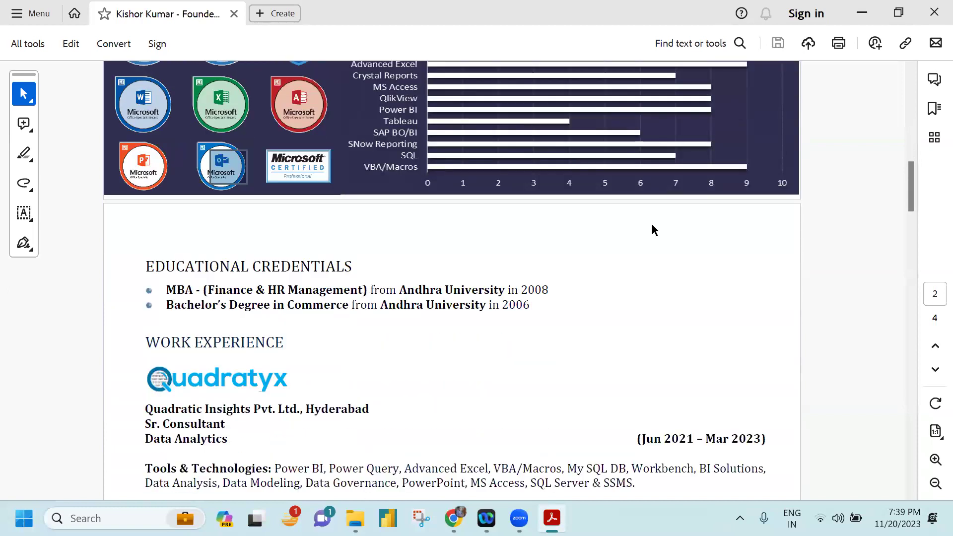
scroll(652, 229, "down", 2)
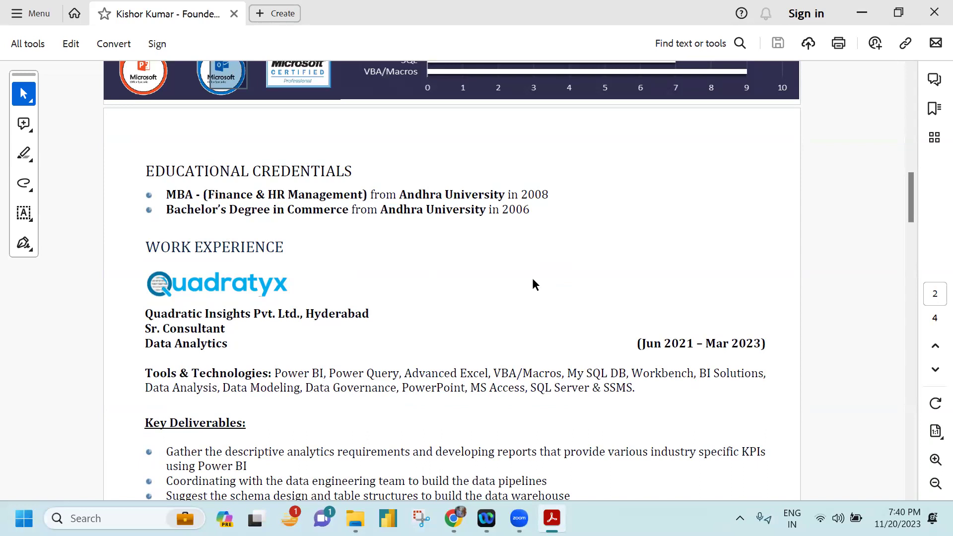
scroll(533, 278, "down", 1)
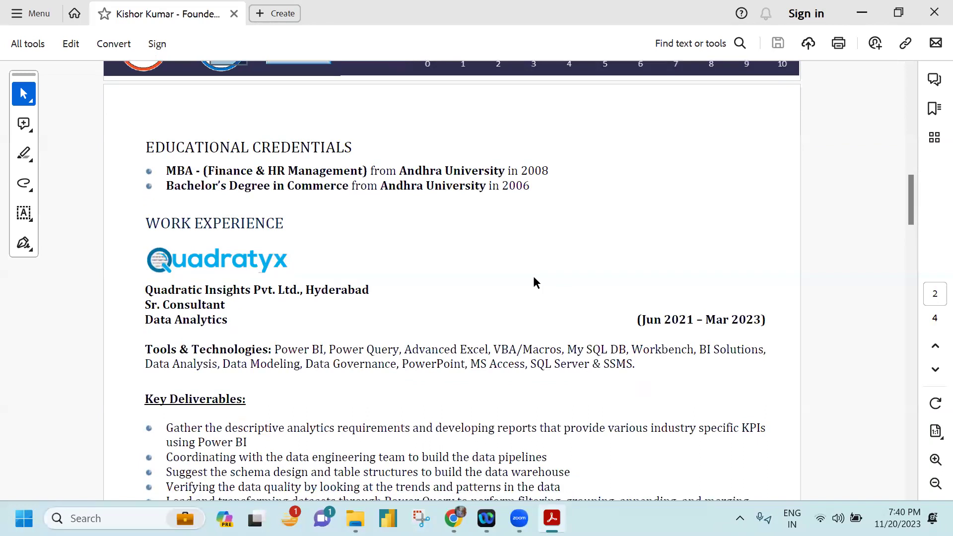
scroll(533, 278, "down", 3)
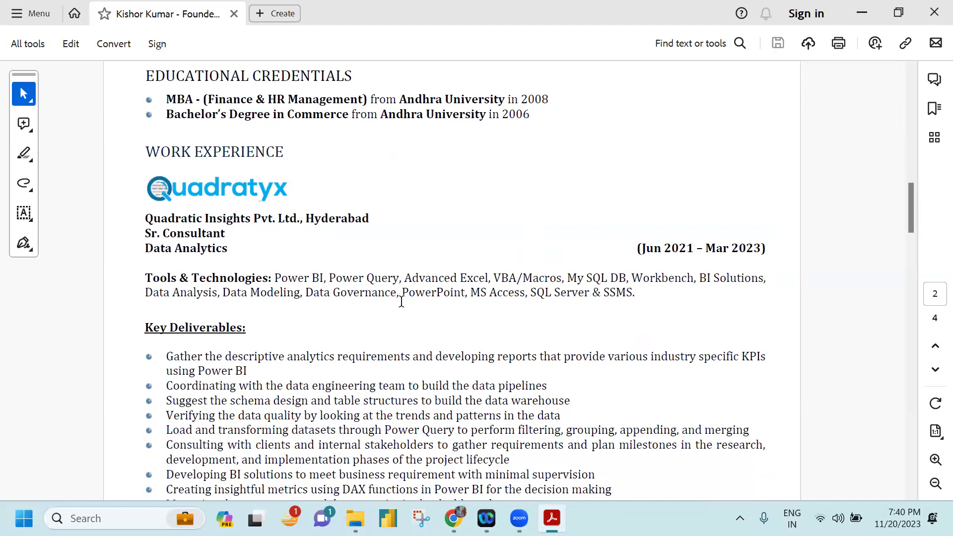
scroll(401, 301, "down", 2)
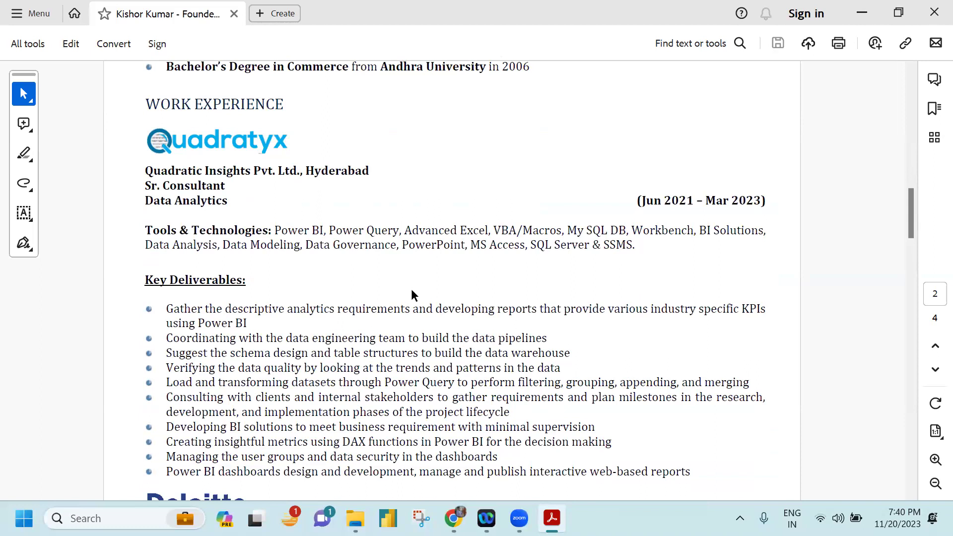
scroll(410, 294, "down", 11)
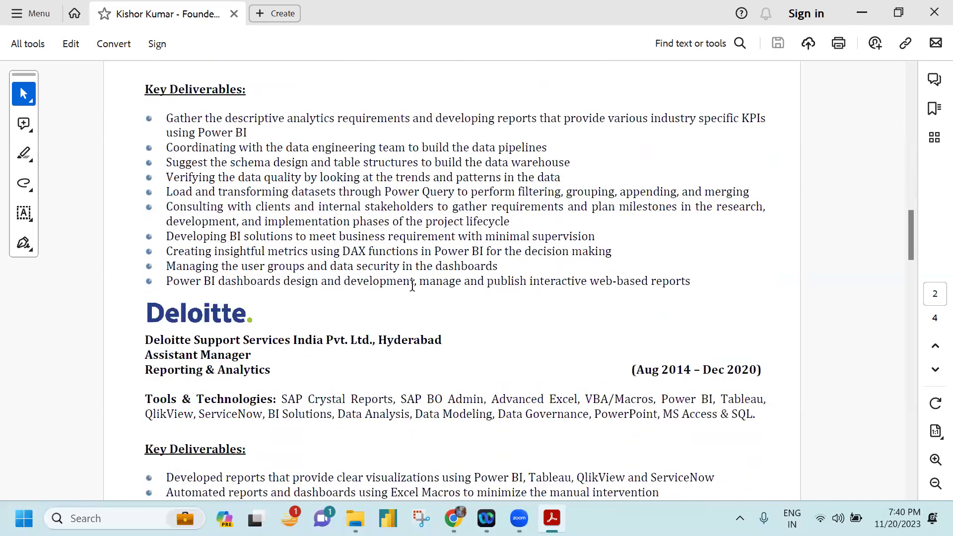
scroll(412, 285, "down", 7)
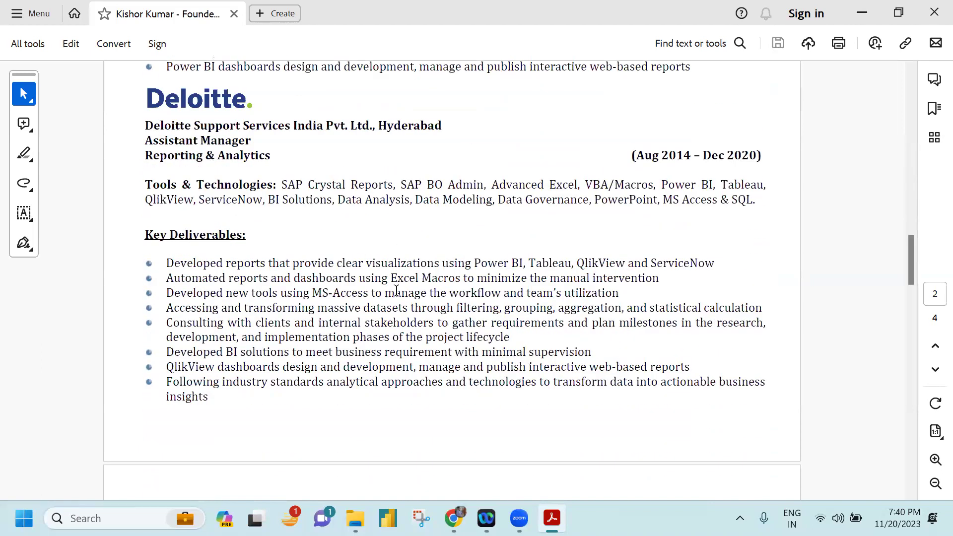
scroll(396, 293, "down", 7)
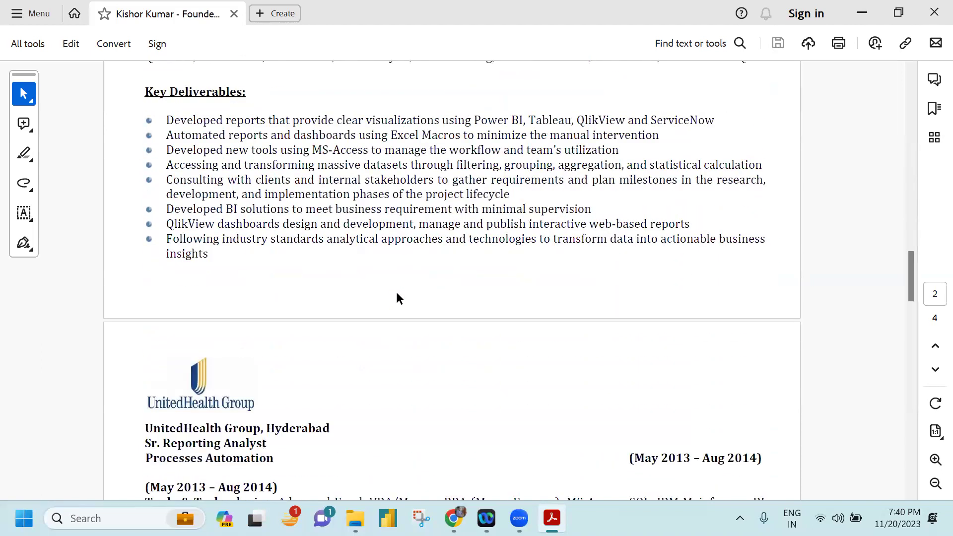
scroll(397, 298, "down", 5)
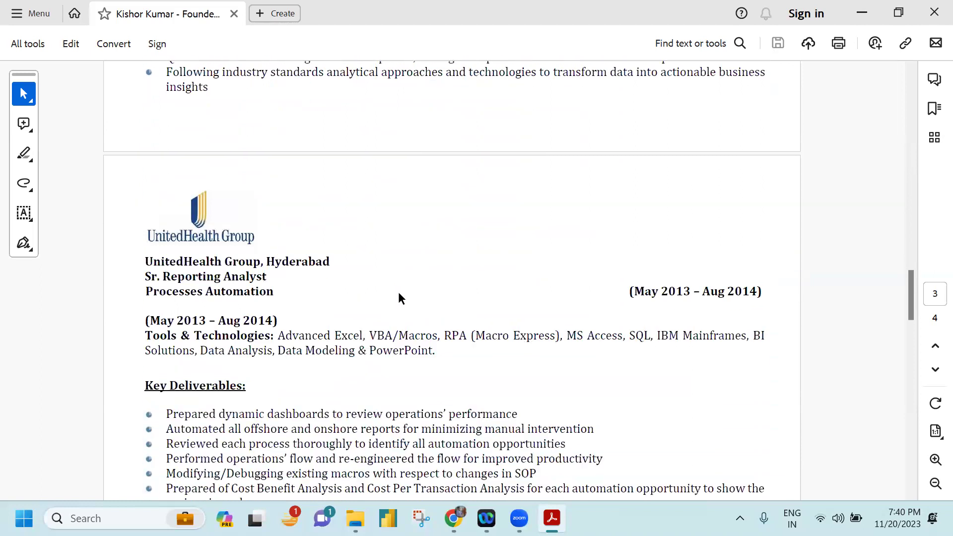
Scroll to the iSpace Global Services role, then back up to Technical Expertise on page 1.
scroll(398, 292, "down", 2)
scroll(399, 296, "down", 2)
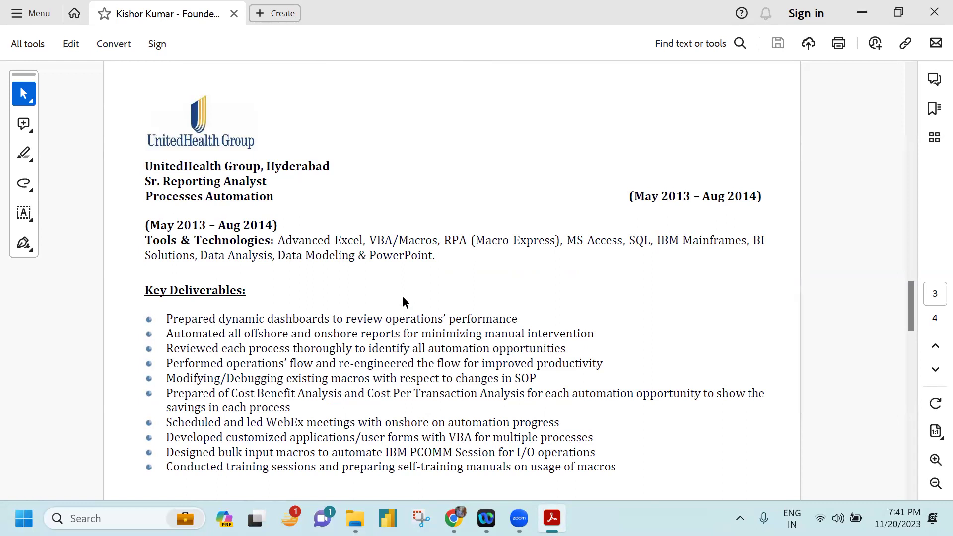
scroll(403, 302, "down", 5)
scroll(406, 311, "down", 2)
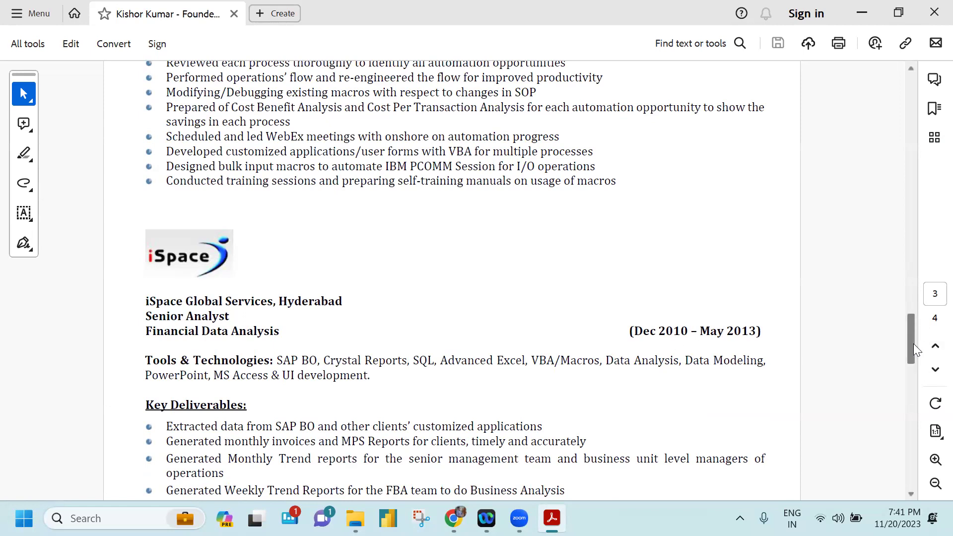
scroll(895, 165, "up", 15)
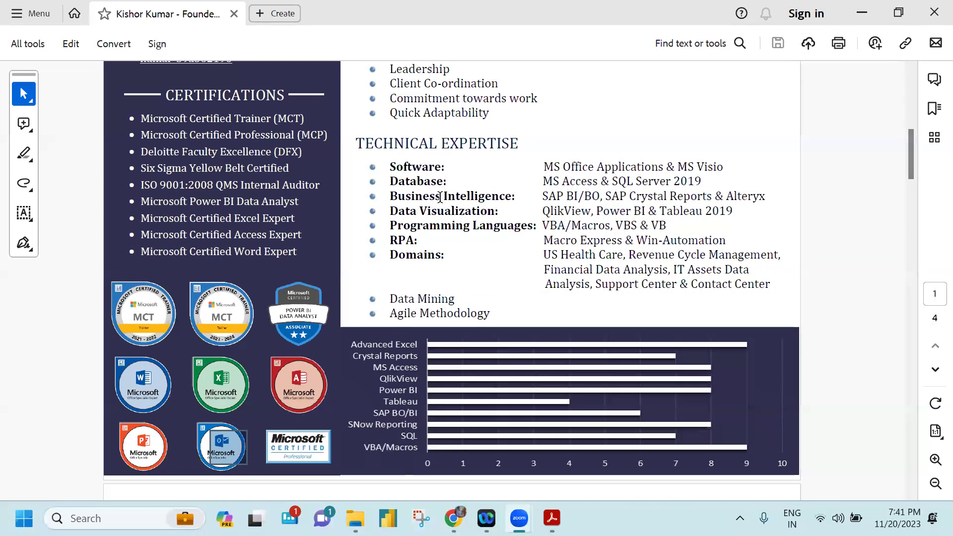
Close the résumé and Prolies & Packages window, then open Profit Analysis_Output.xlsx.
left_click(931, 14)
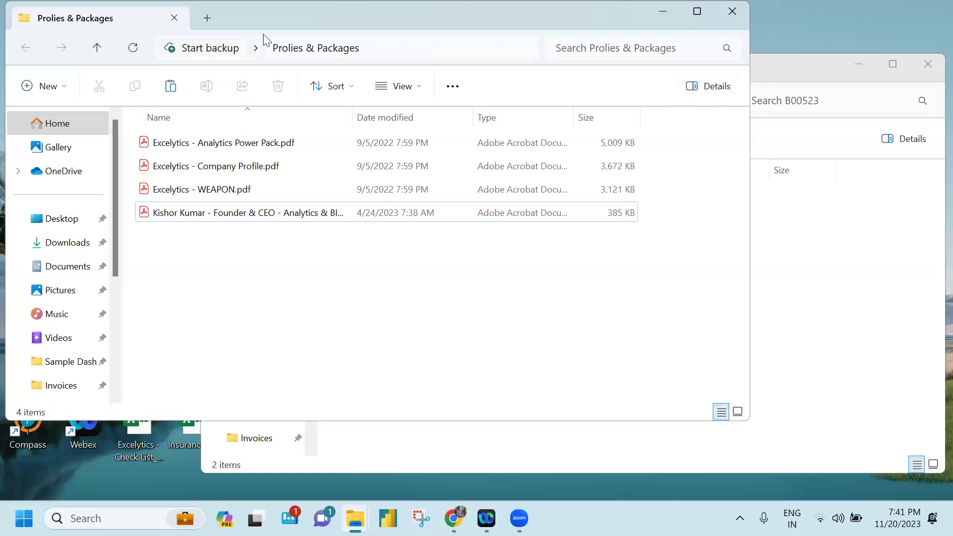
left_click_drag(278, 25, 320, 88)
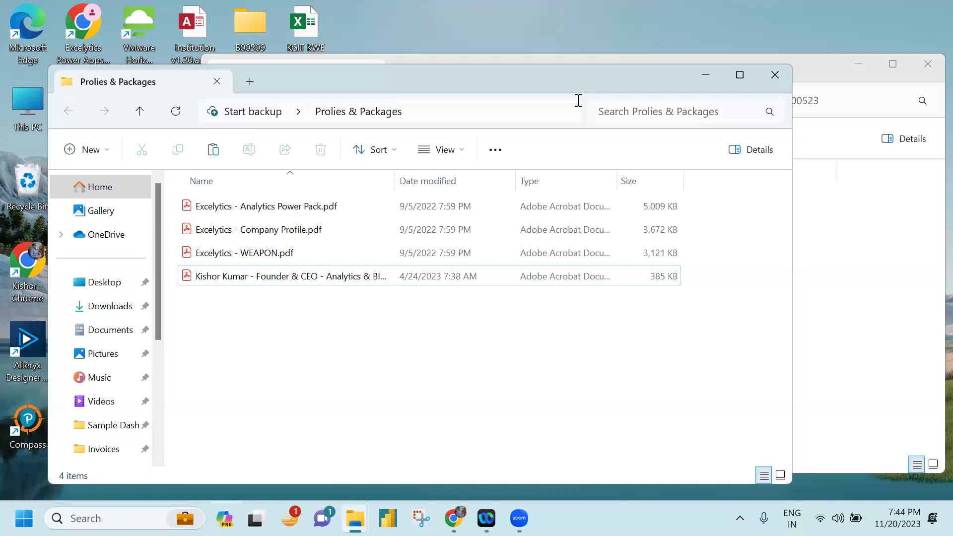
left_click(769, 72)
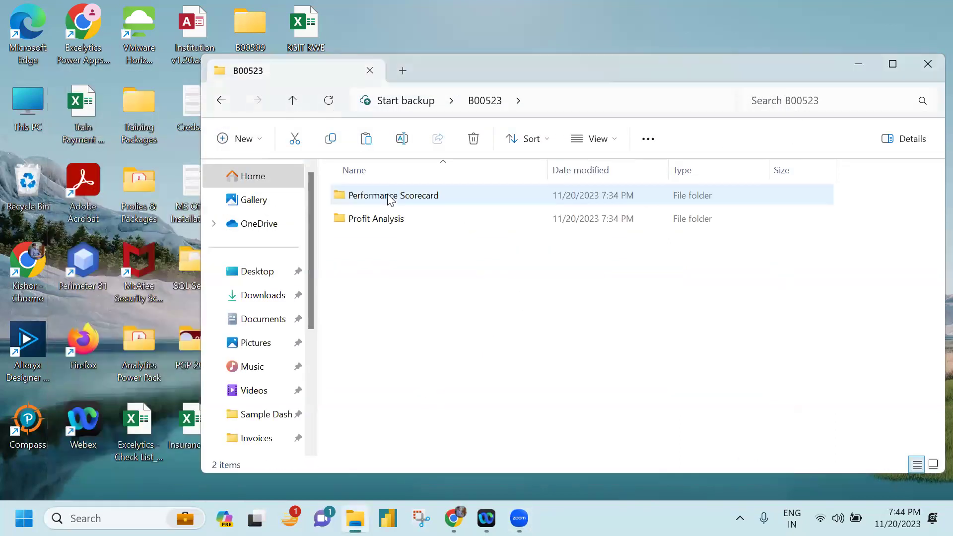
double_click(383, 220)
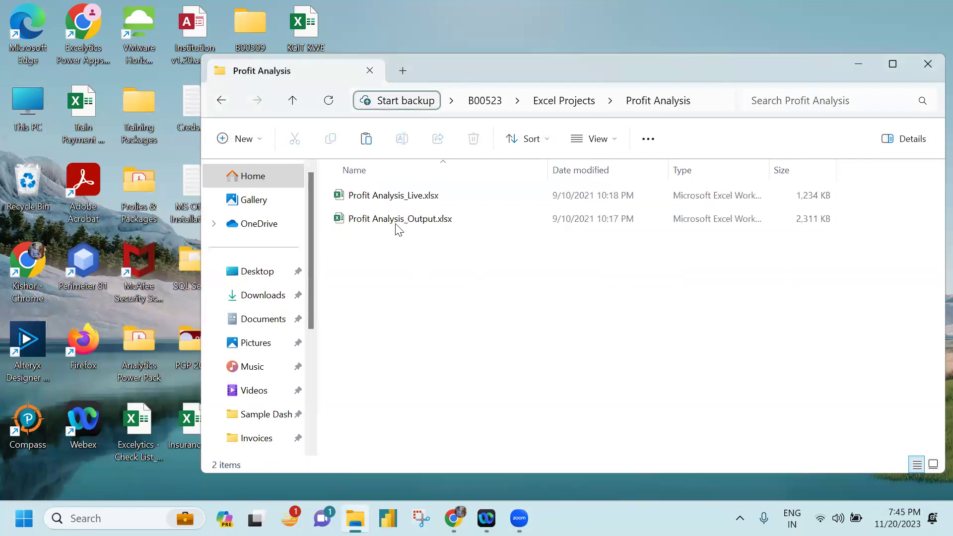
double_click(397, 225)
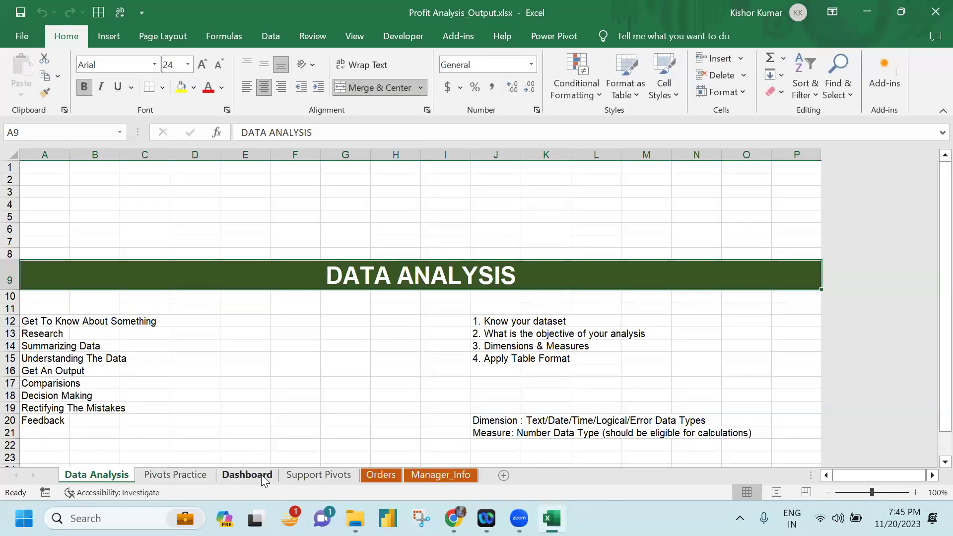
left_click(246, 475)
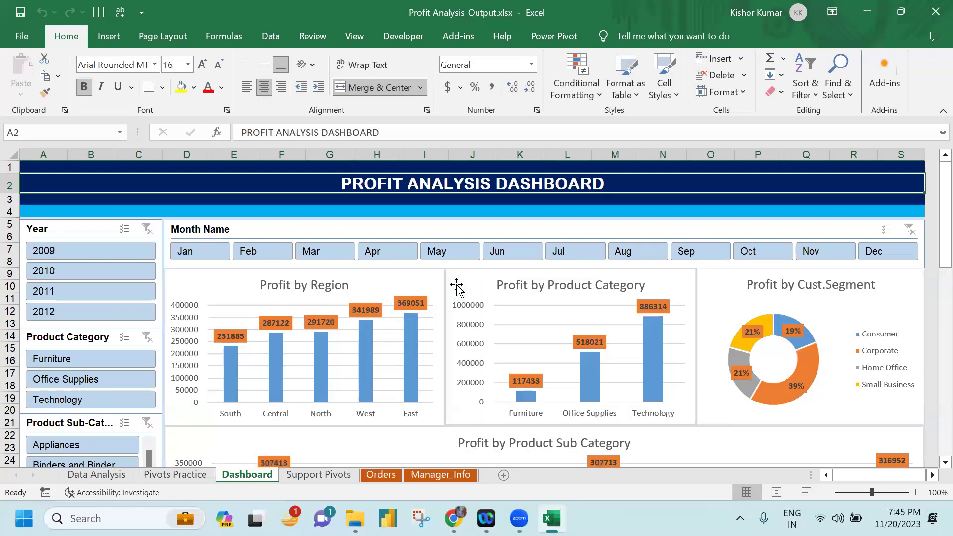
scroll(156, 270, "down", 2)
scroll(45, 258, "up", 2)
left_click(99, 250)
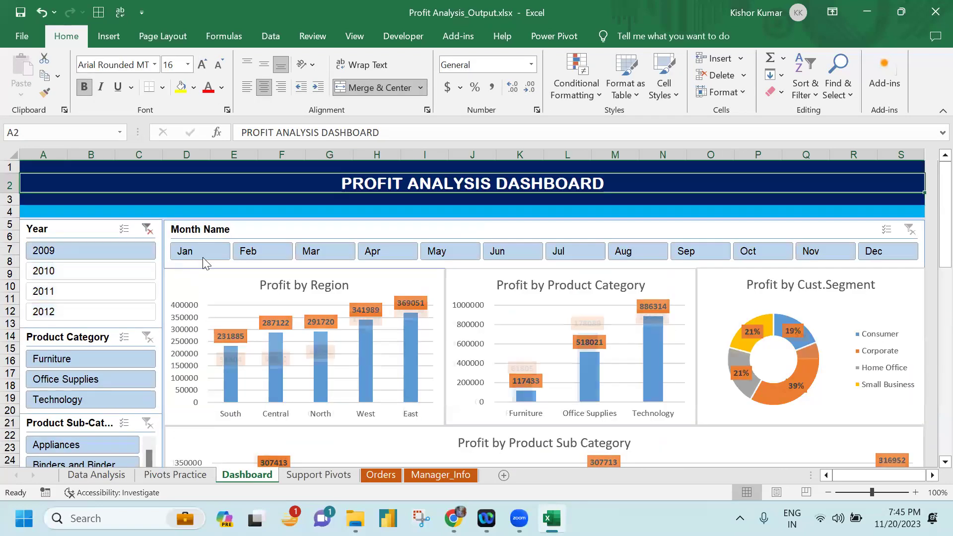
left_click_drag(203, 257, 472, 263)
scroll(378, 278, "down", 4)
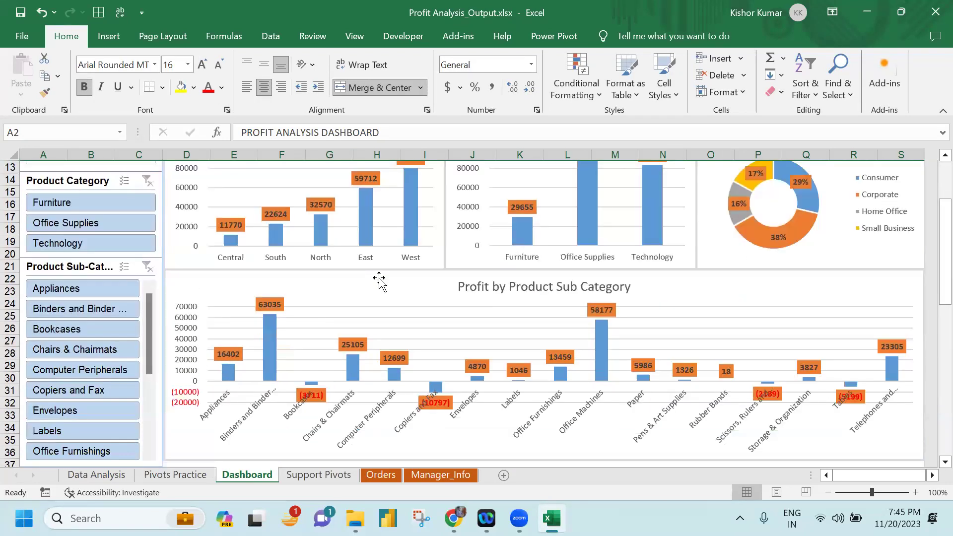
scroll(378, 281, "down", 14)
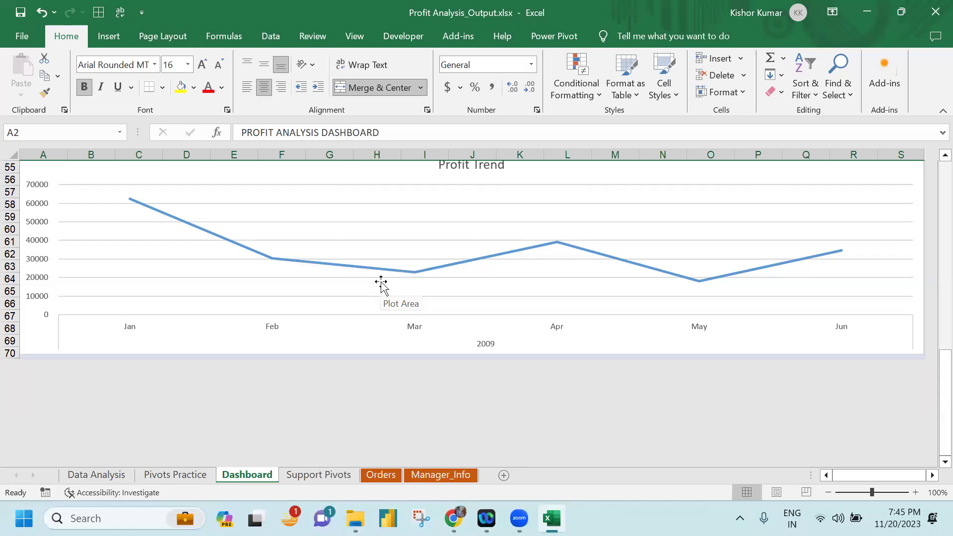
scroll(380, 283, "up", 18)
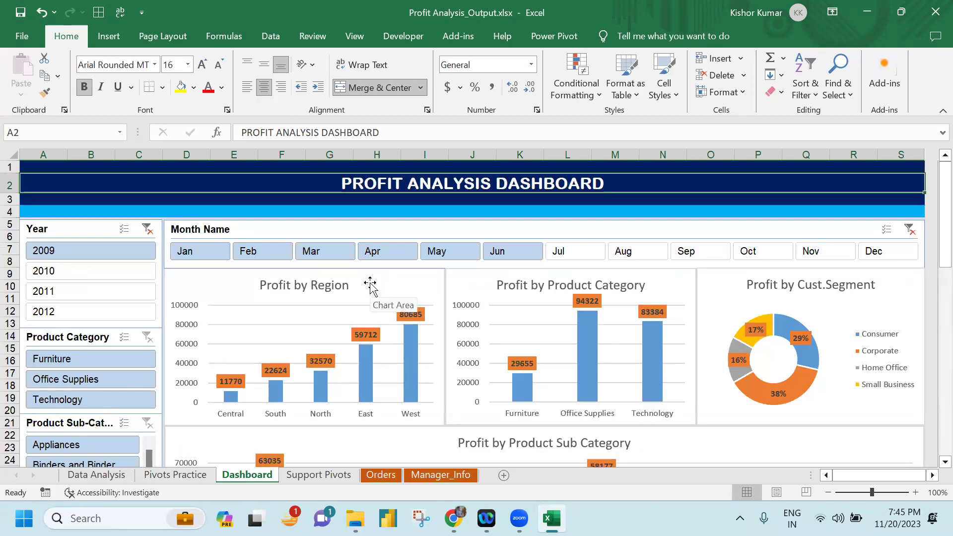
Close Profit Analysis without saving and open Performance Scorecard_v1.0.xlsx from its folder.
left_click(935, 11)
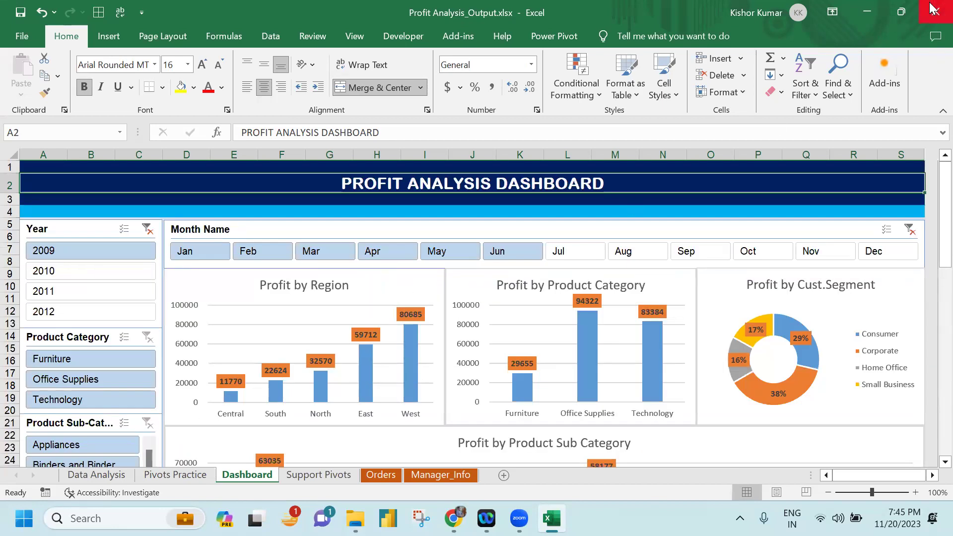
left_click(498, 277)
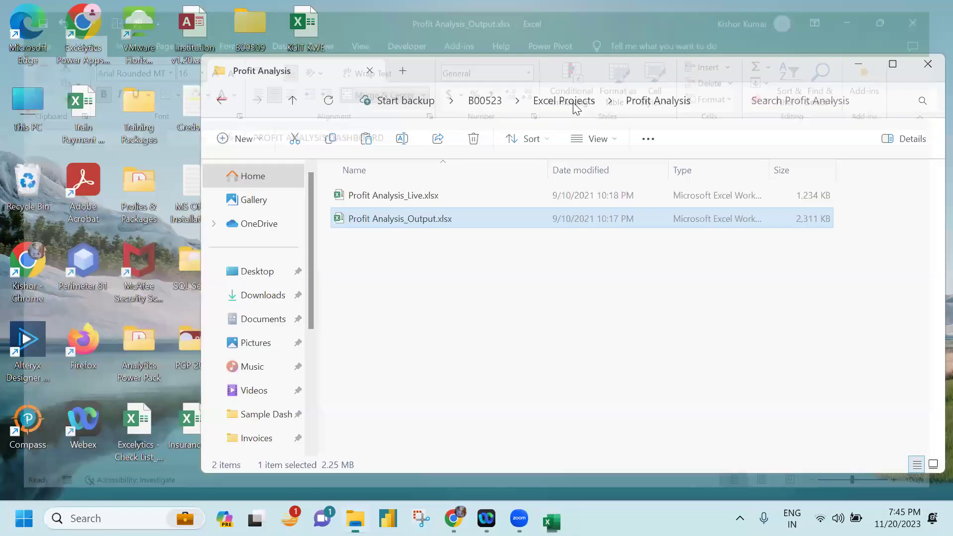
left_click(570, 101)
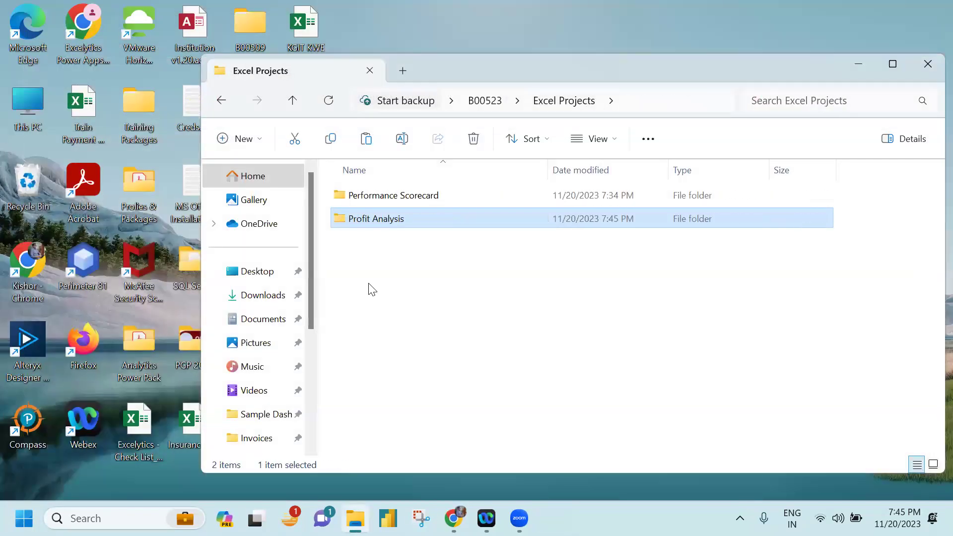
double_click(389, 198)
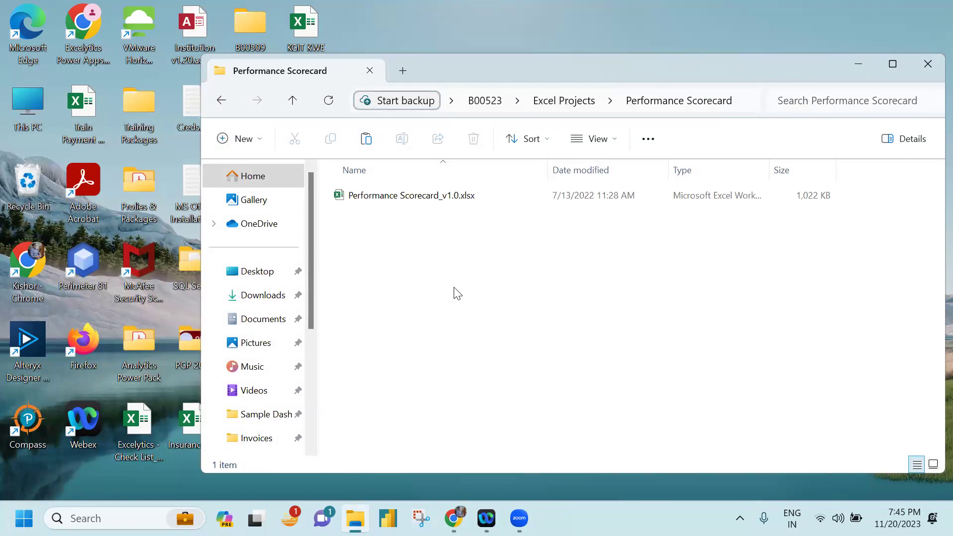
double_click(438, 200)
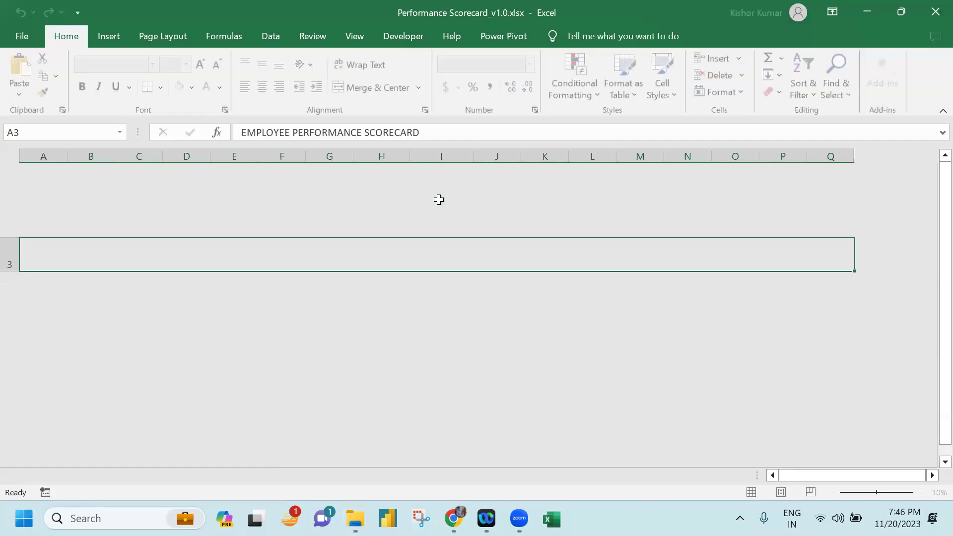
On the Summary sheet, pick another employee and inspect the E9 and G9 score formulas.
left_click(125, 474)
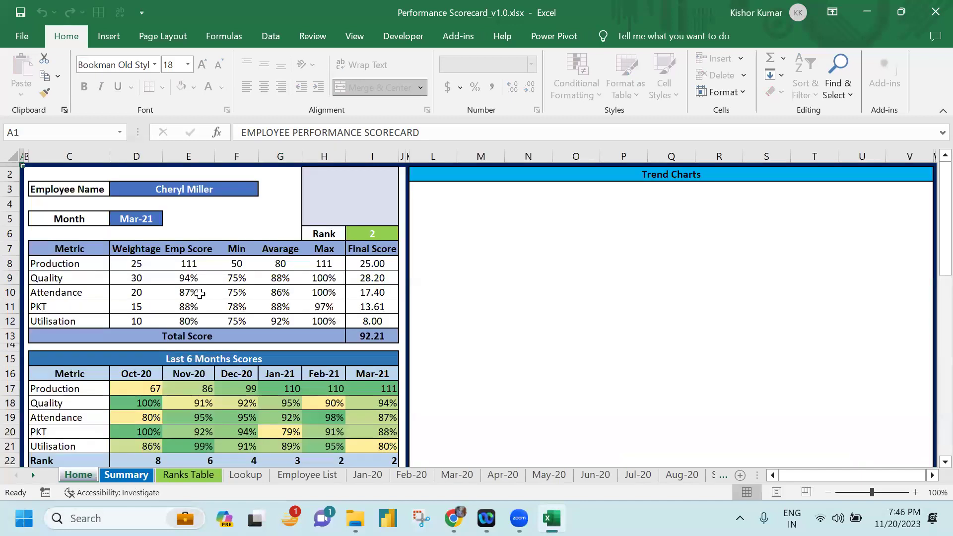
left_click(251, 189)
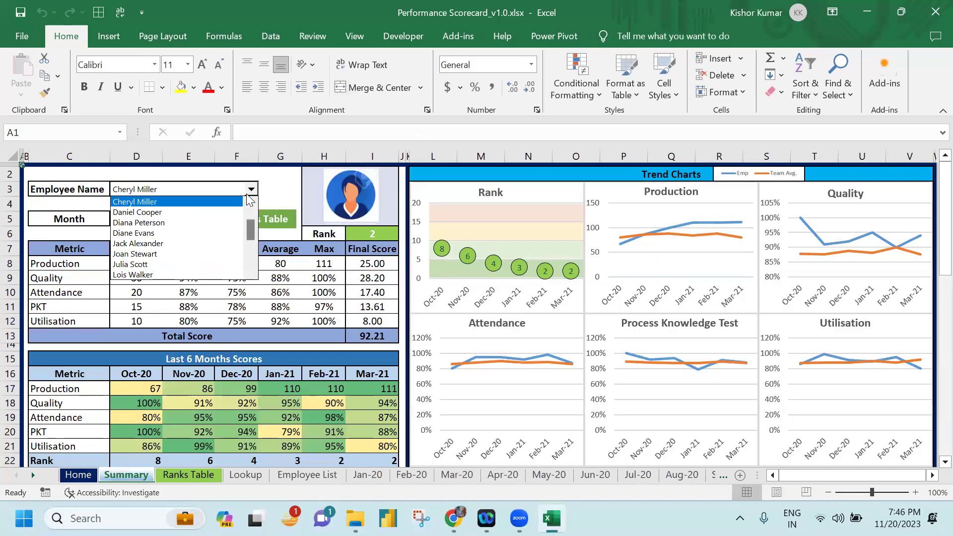
left_click(187, 275)
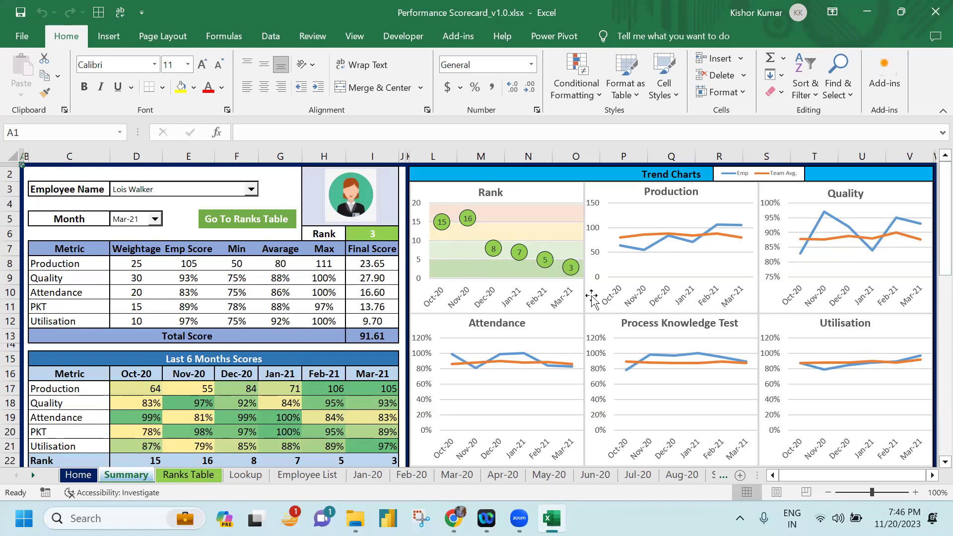
scroll(599, 306, "down", 1)
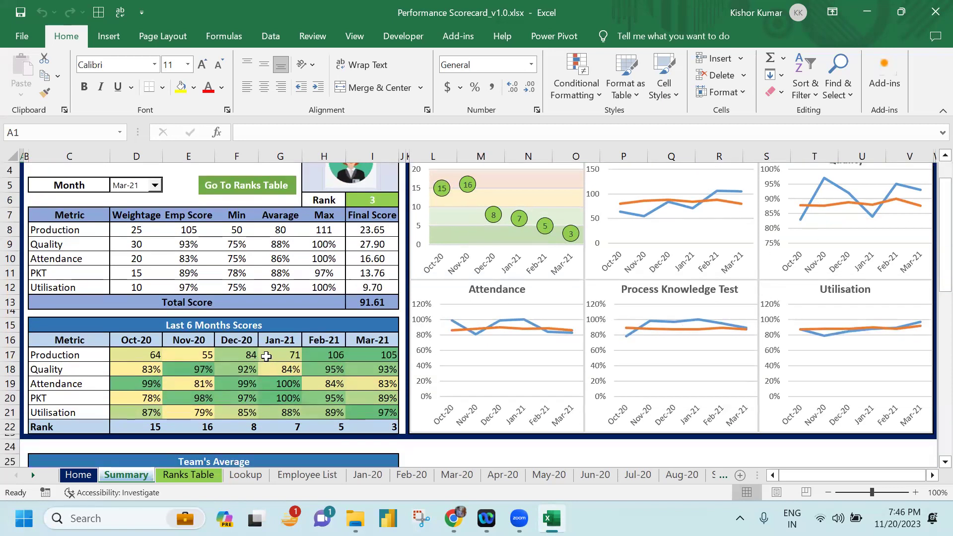
scroll(269, 359, "down", 2)
scroll(269, 359, "down", 5)
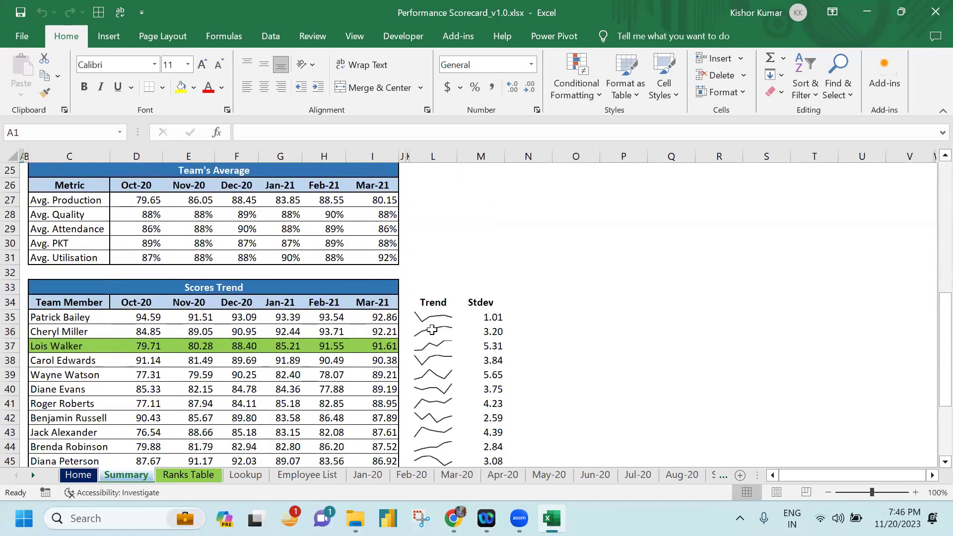
scroll(445, 310, "down", 3)
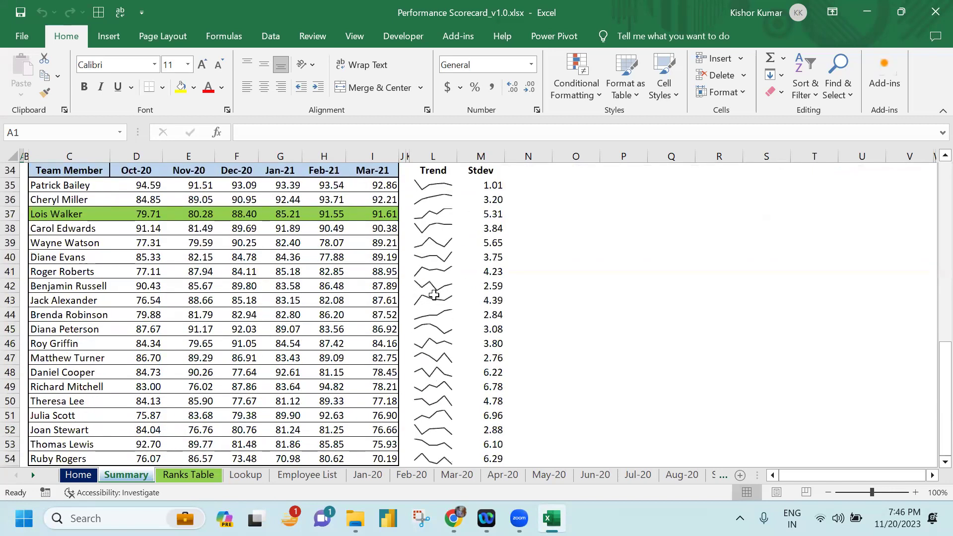
scroll(437, 381, "down", 2)
scroll(327, 359, "up", 10)
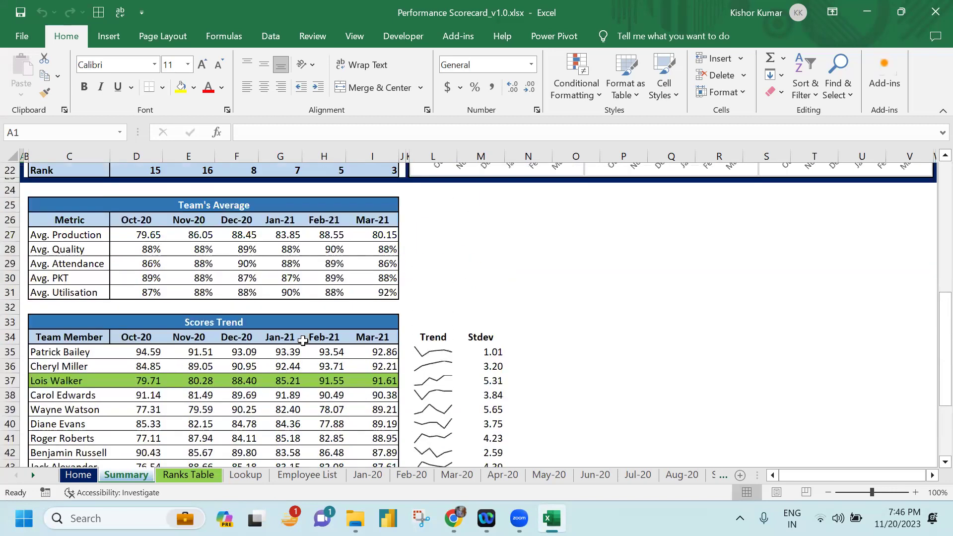
scroll(240, 271, "up", 3)
left_click(204, 267)
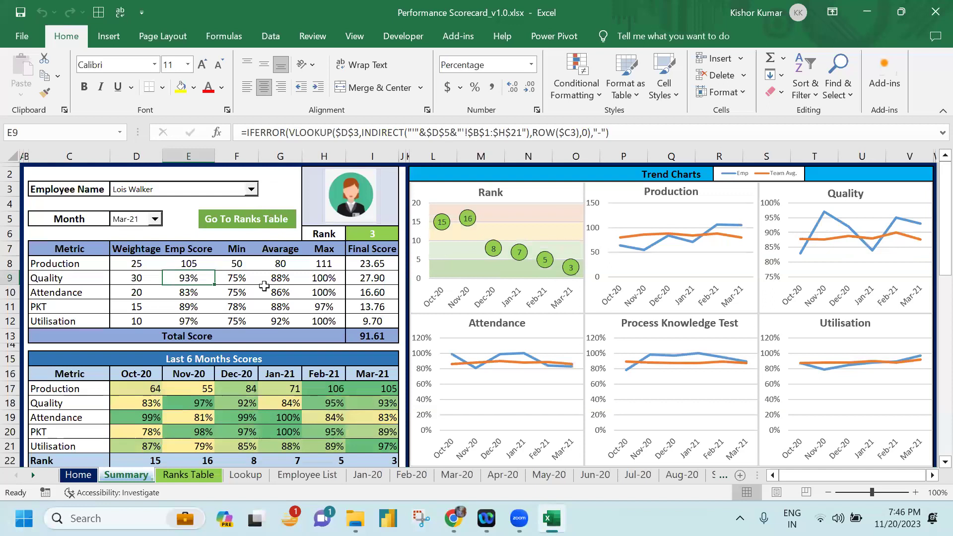
left_click(296, 281)
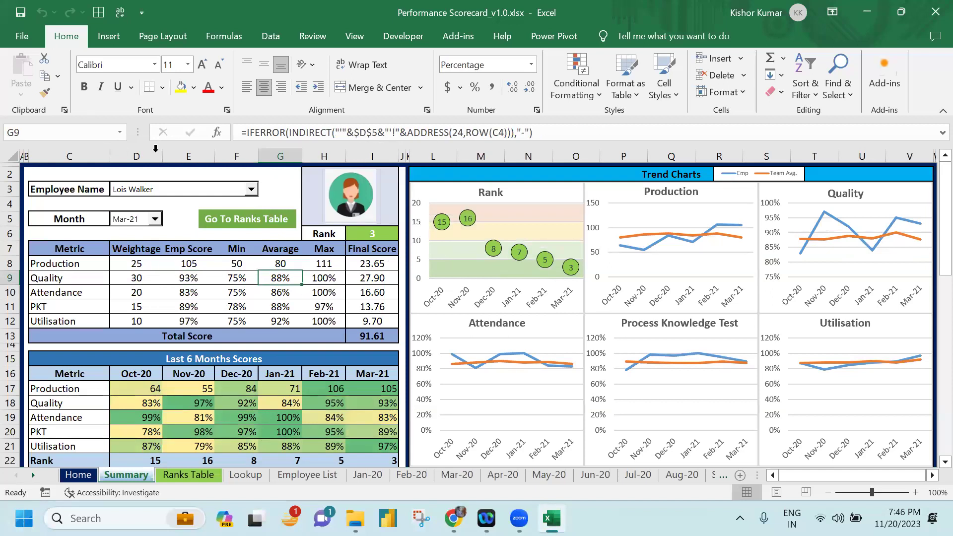
Switch through further employees, selecting the row 53 Scores Trend values, ending on rank 19.
left_click(251, 189)
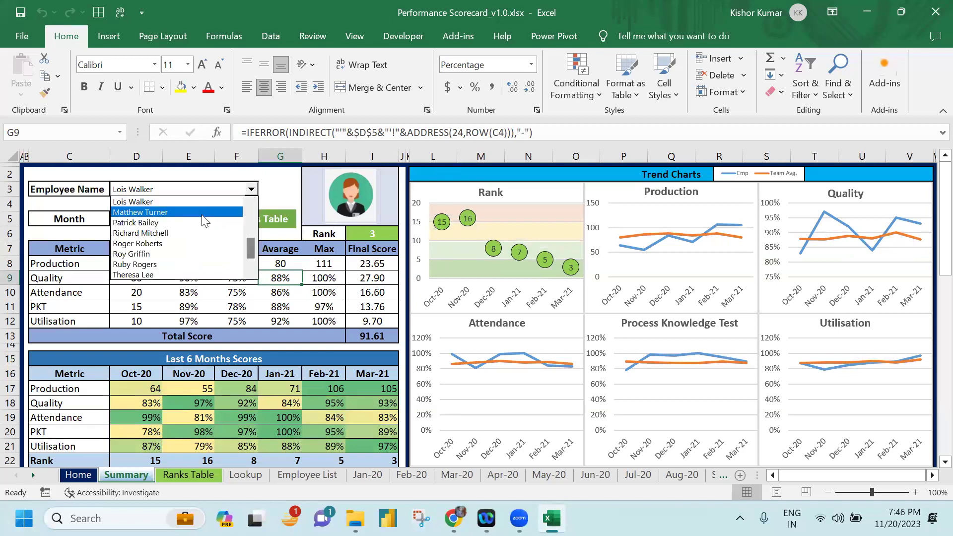
left_click(204, 213)
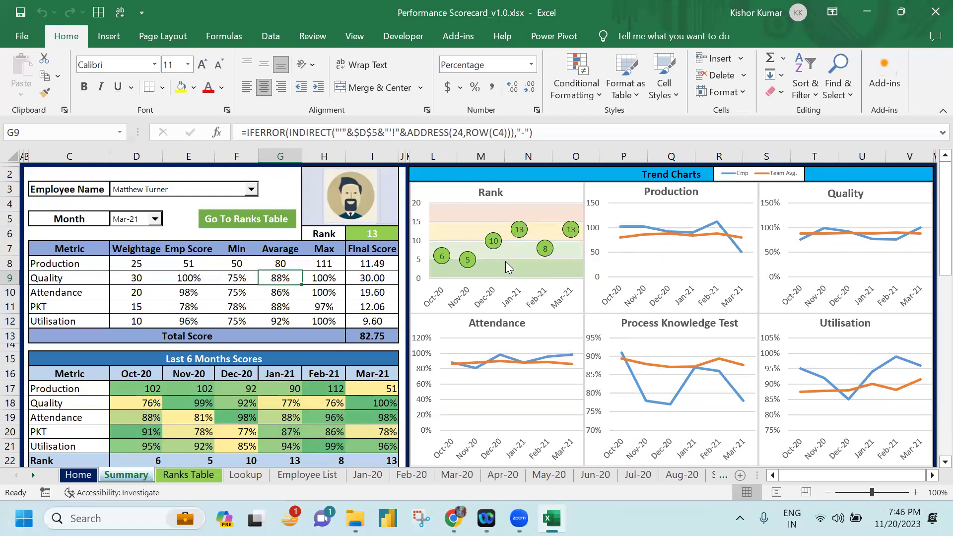
scroll(507, 253, "down", 15)
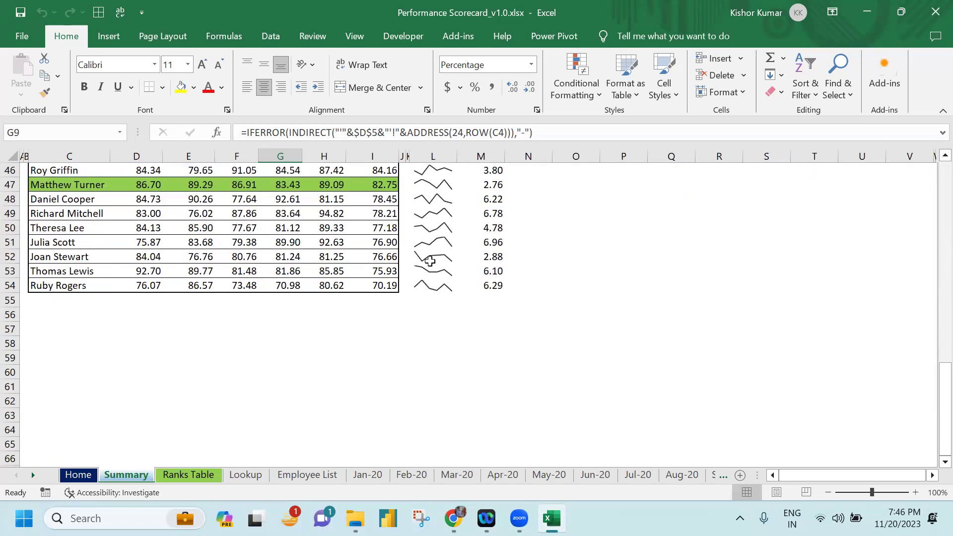
left_click_drag(51, 271, 437, 286)
left_click_drag(521, 275, 496, 270)
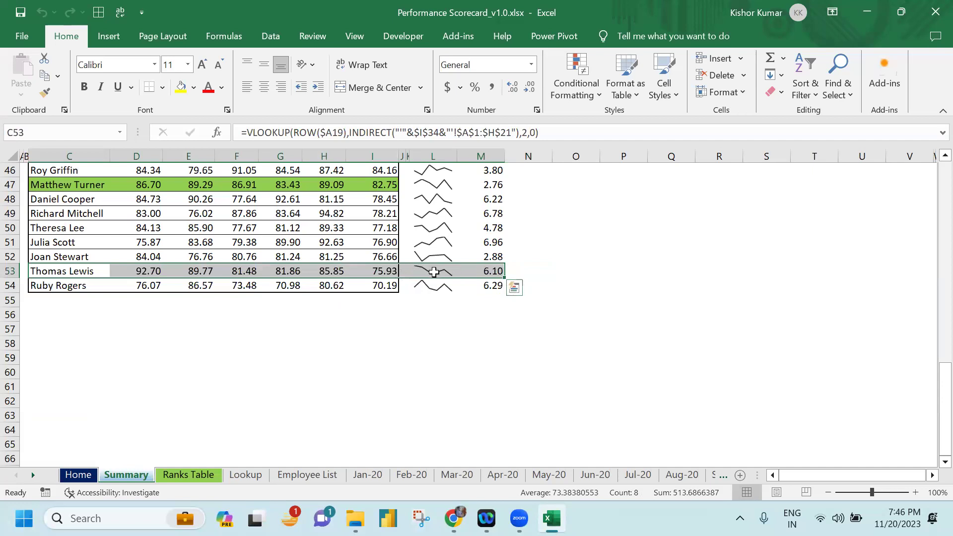
scroll(364, 280, "up", 15)
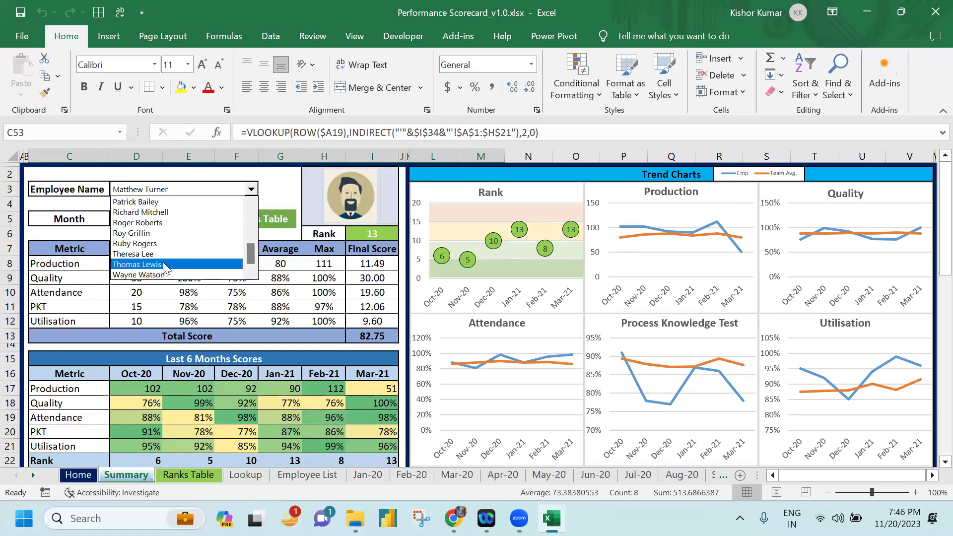
left_click(148, 273)
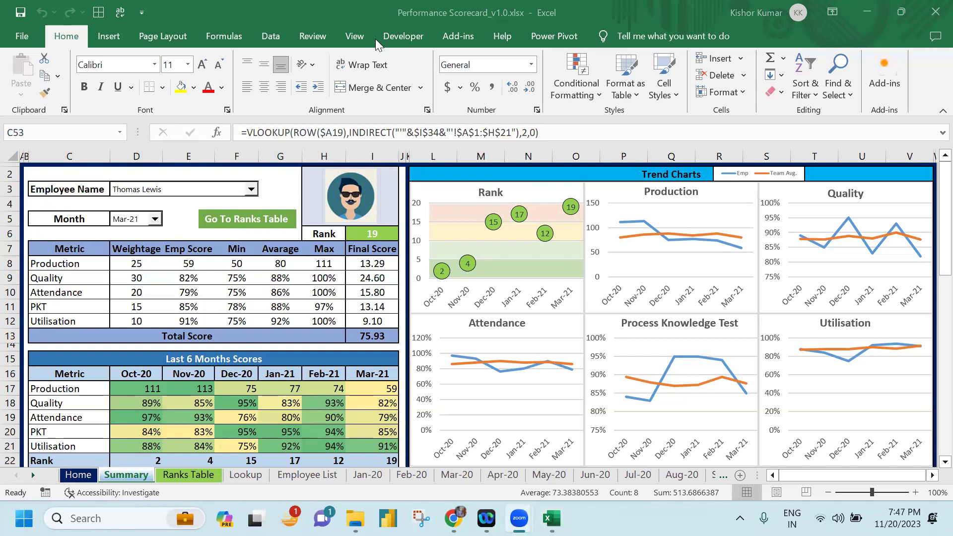
Review the scorecard formulas in cells I9, H11, H18 and F27.
scroll(423, 347, "down", 7)
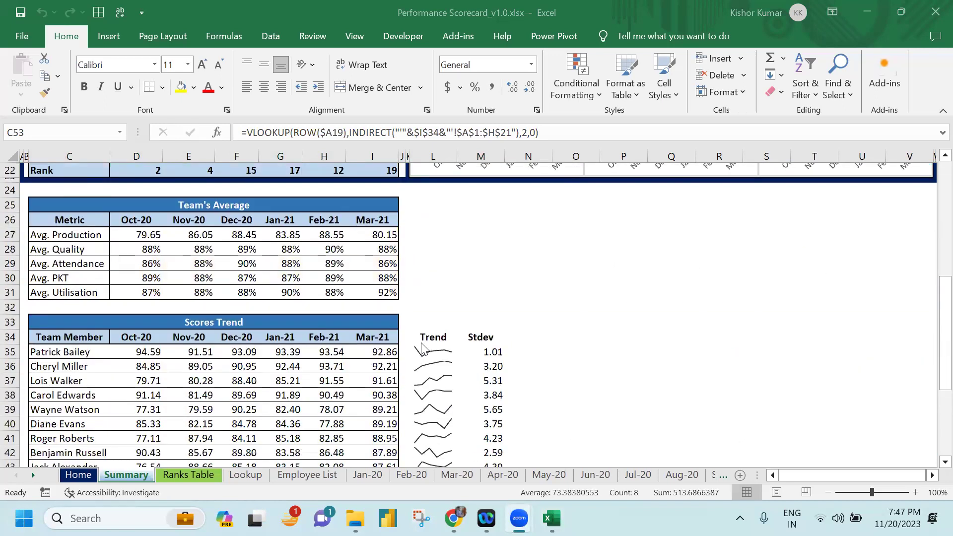
scroll(422, 348, "up", 7)
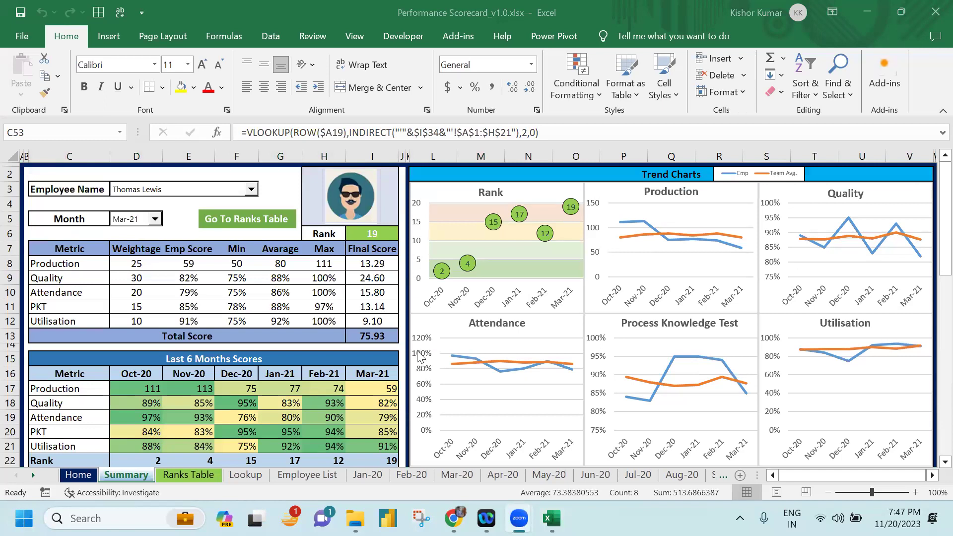
left_click(380, 283)
scroll(311, 191, "down", 3)
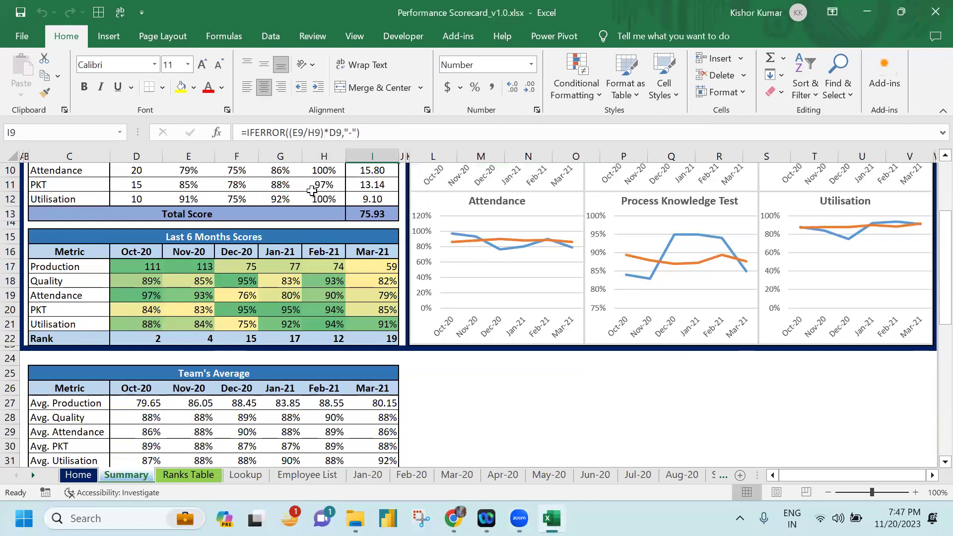
left_click(311, 191)
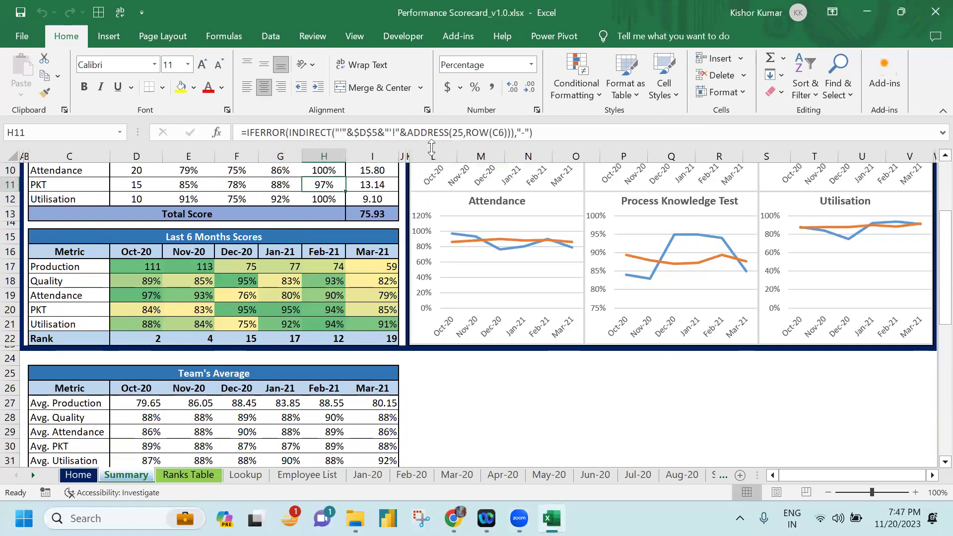
left_click(325, 279)
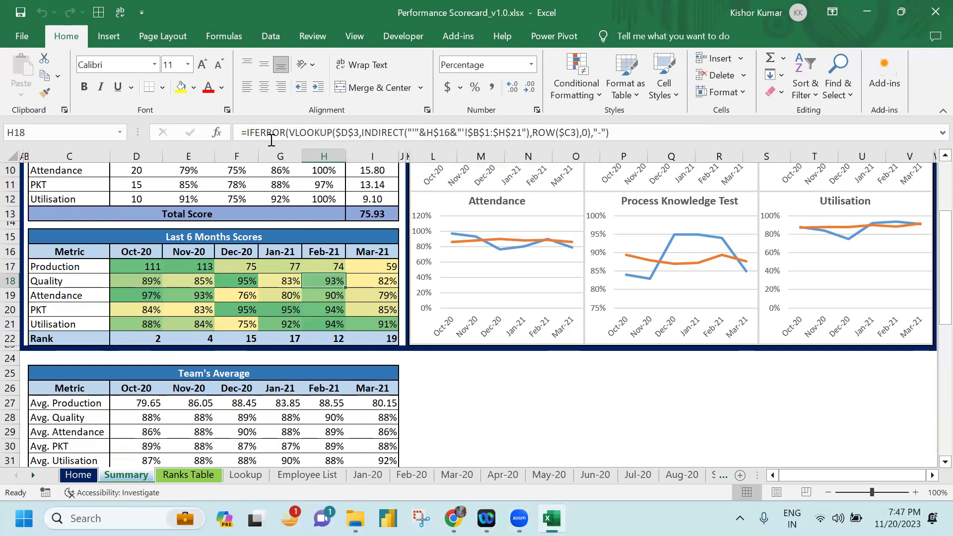
left_click(243, 402)
scroll(369, 240, "down", 1)
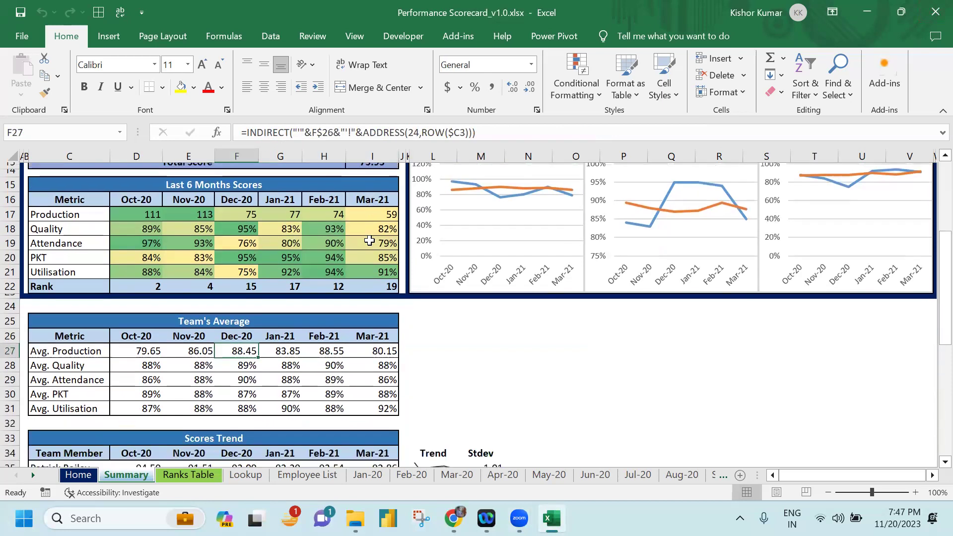
scroll(369, 240, "down", 4)
Check the L35 sparkline and the M35 and D37 formulas, then close the workbook without saving.
left_click(432, 317)
left_click(480, 317)
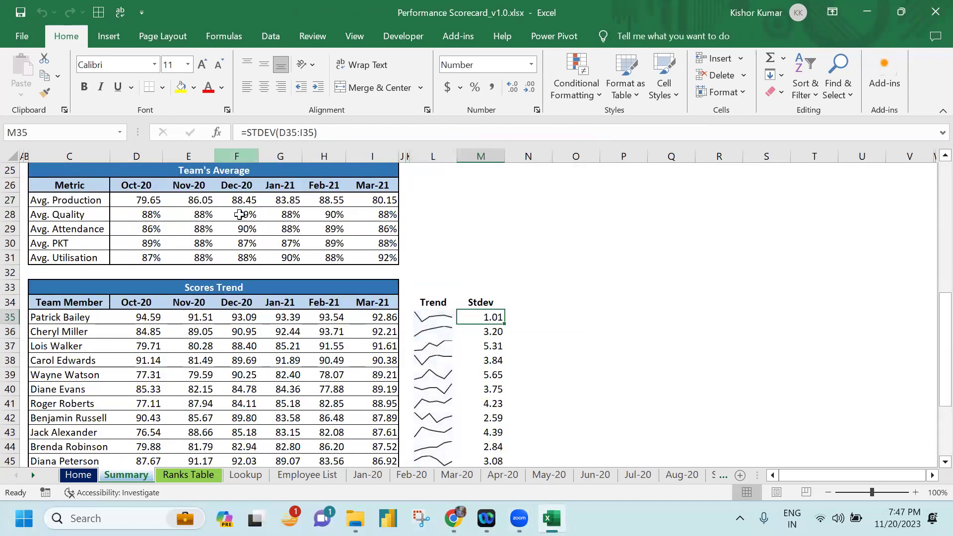
left_click(148, 349)
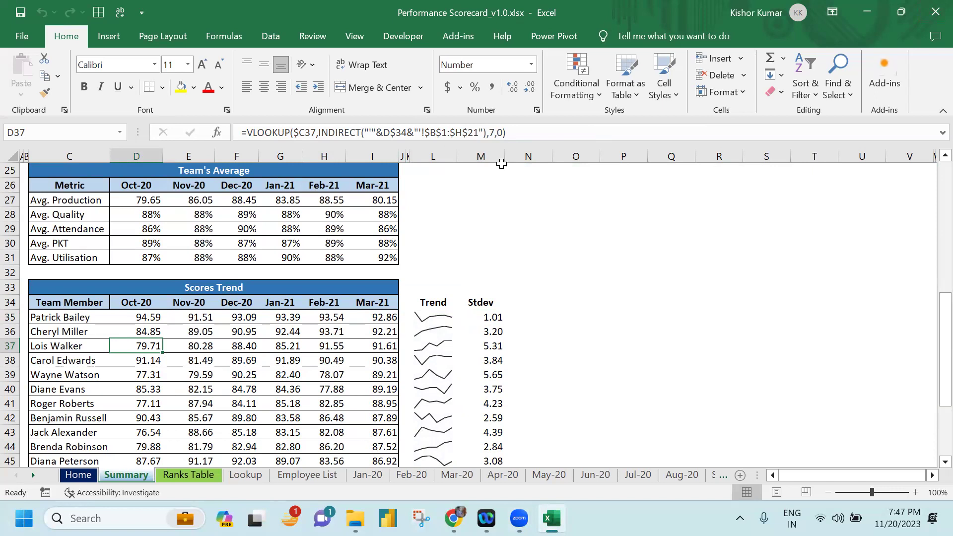
left_click(932, 15)
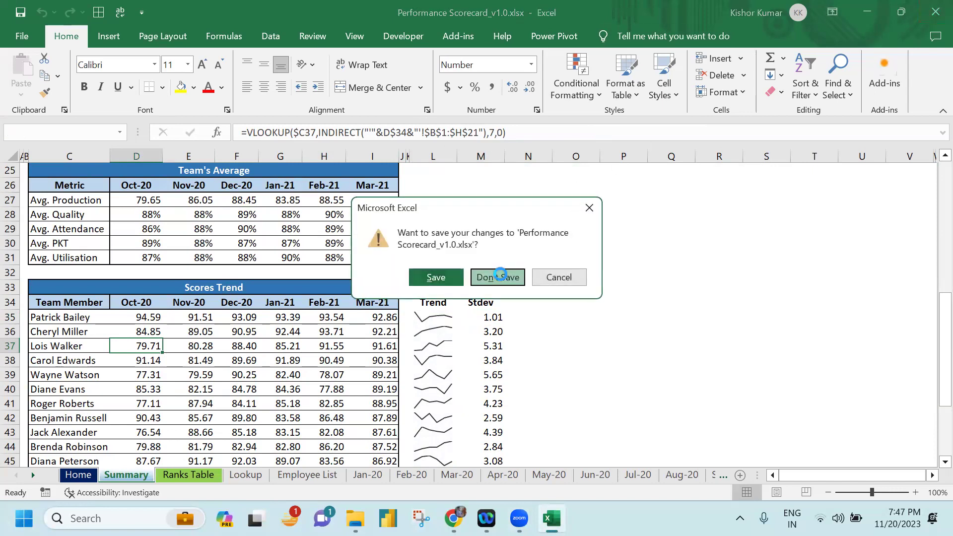
left_click(492, 276)
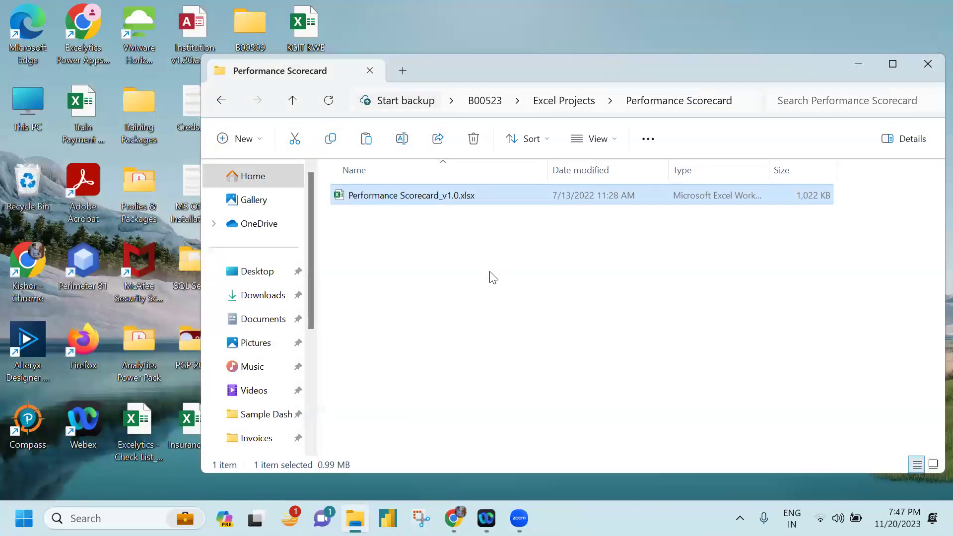
Go up to the B00523 folder and open Excel Training - Full Course_v2.1.
left_click(500, 265)
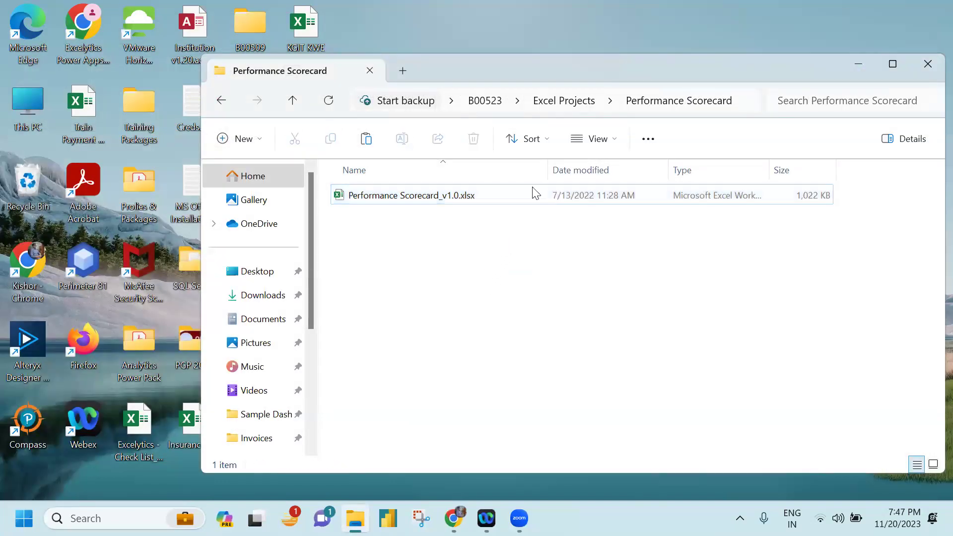
left_click(549, 100)
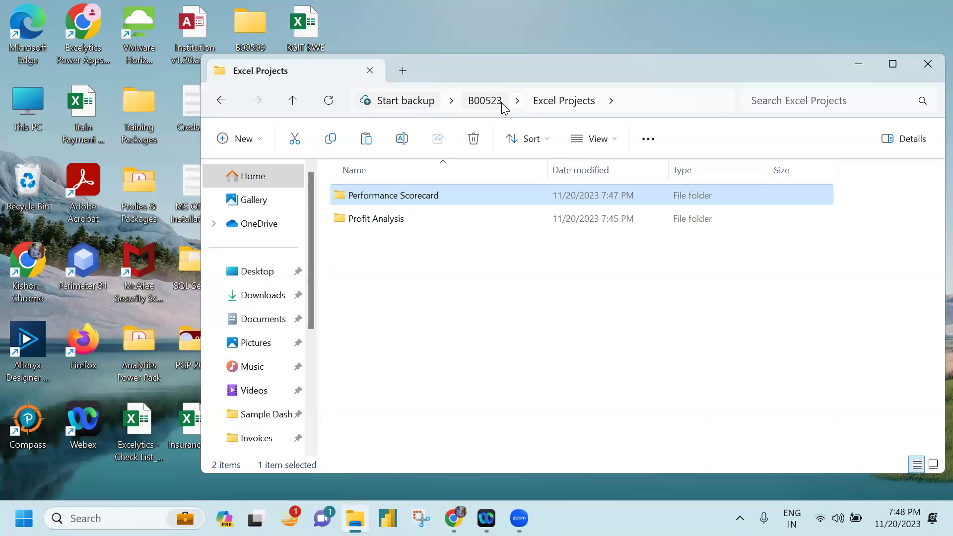
left_click(499, 101)
left_click(421, 229)
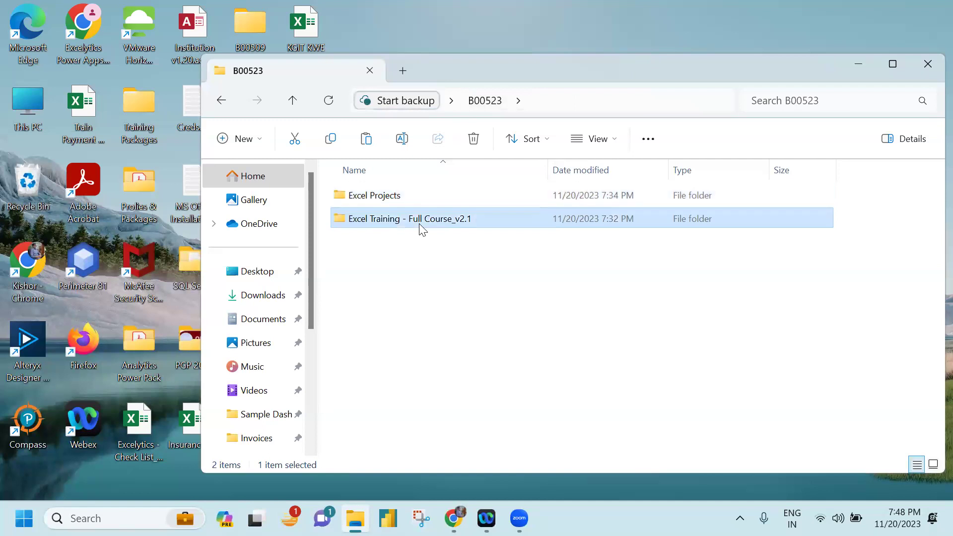
double_click(421, 229)
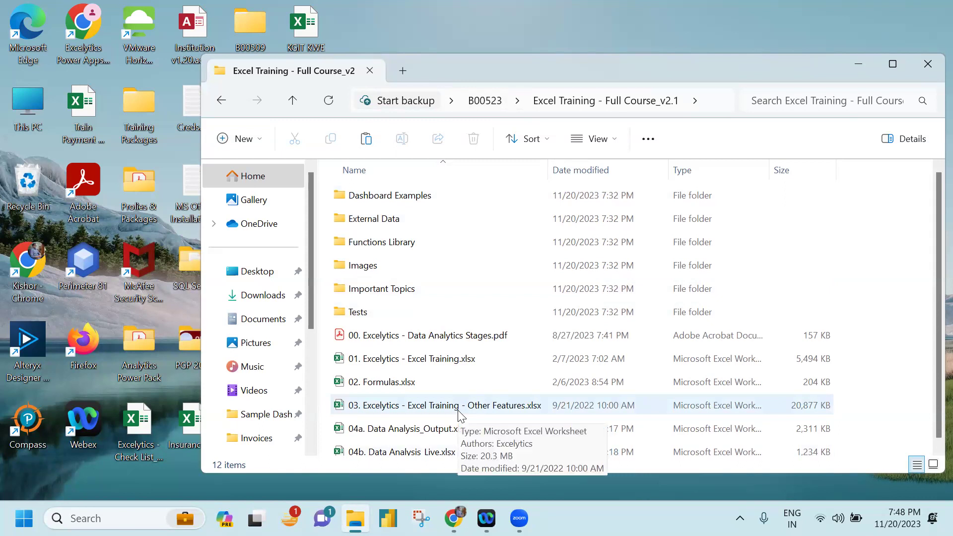
Minimize that window, then open Analytics Power Pack > 01 Excel and select the Advanced Excel Course Content PDF.
left_click(858, 65)
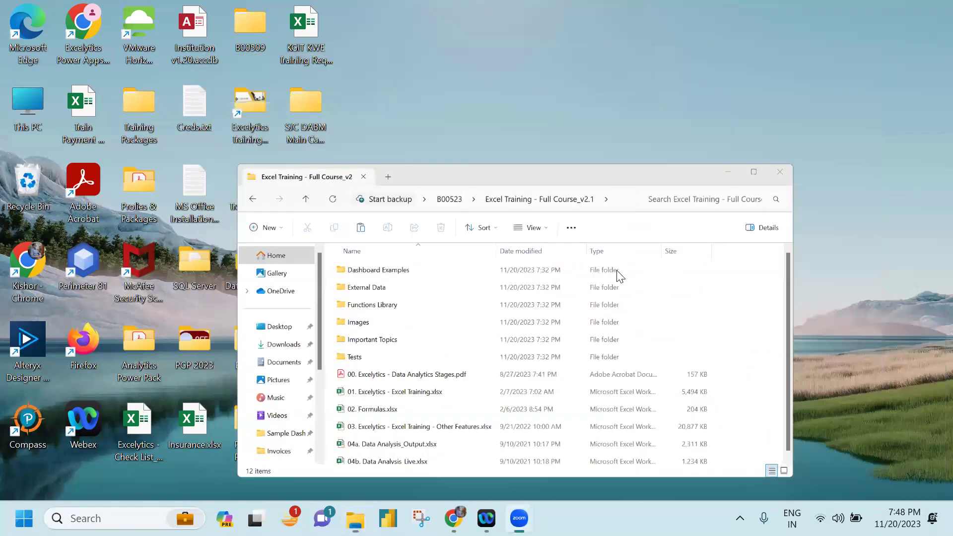
double_click(139, 351)
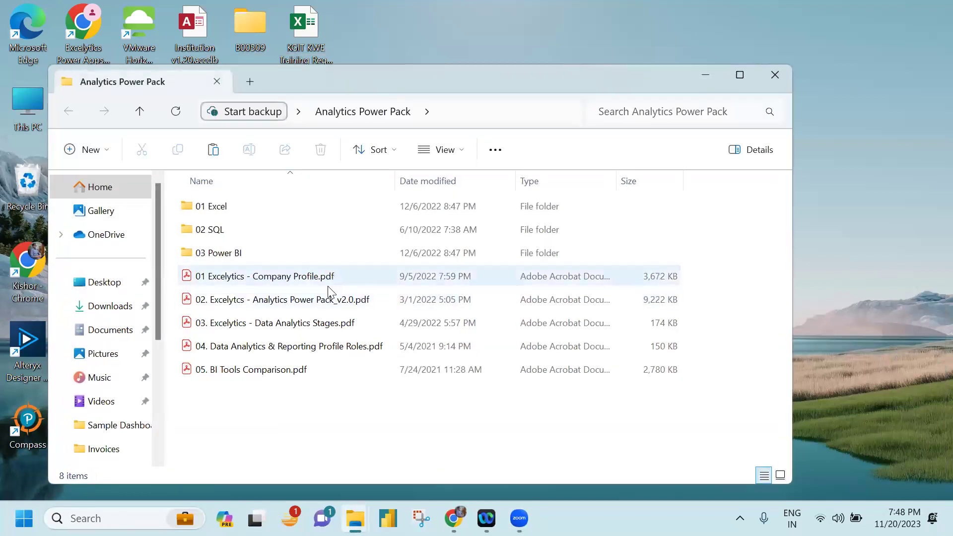
double_click(230, 211)
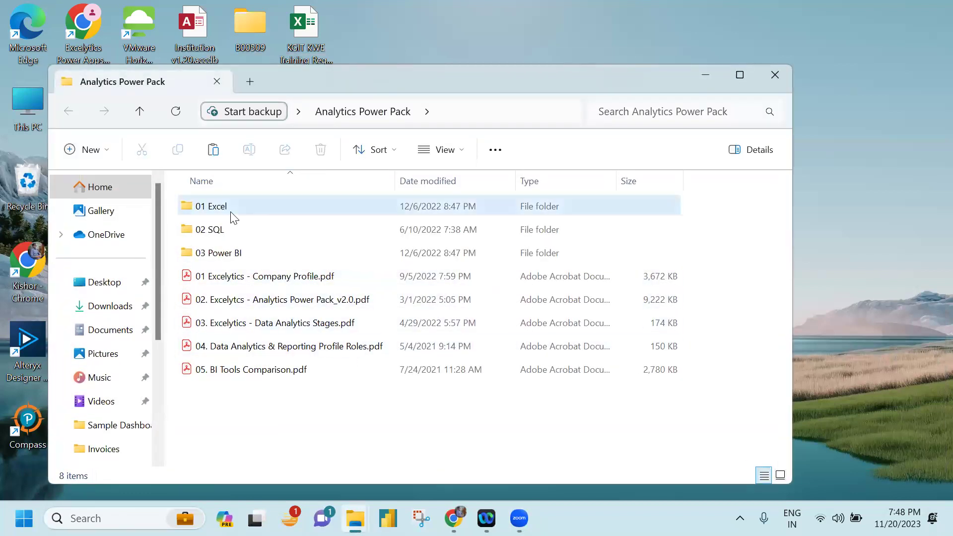
left_click(272, 236)
Open the Advanced Excel Course Content PDF without the tools panel and scroll to Understand Excel.
double_click(273, 231)
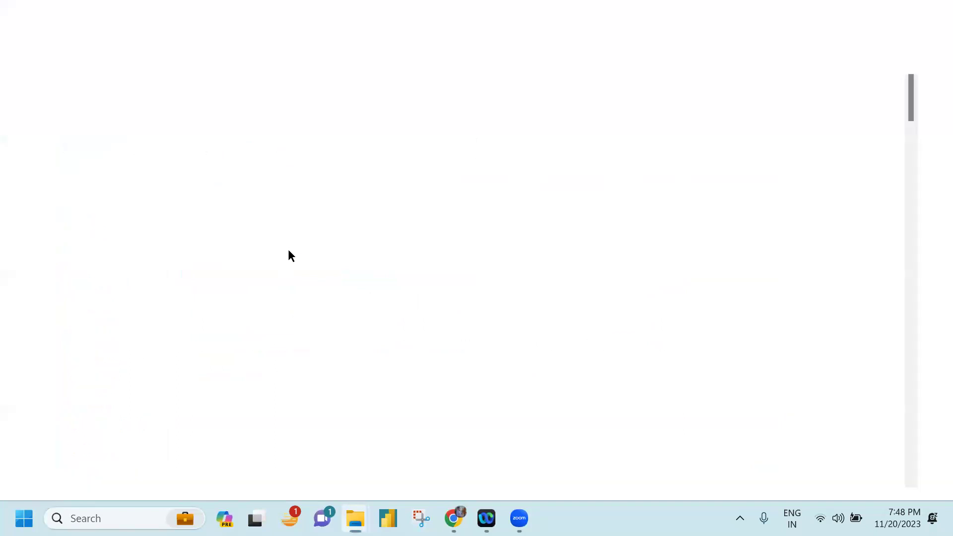
left_click(193, 82)
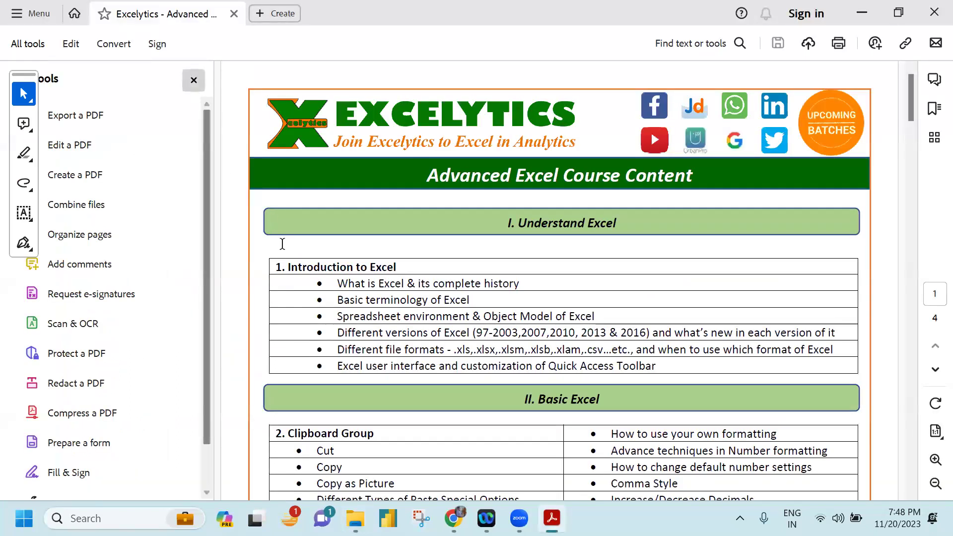
scroll(278, 248, "down", 4)
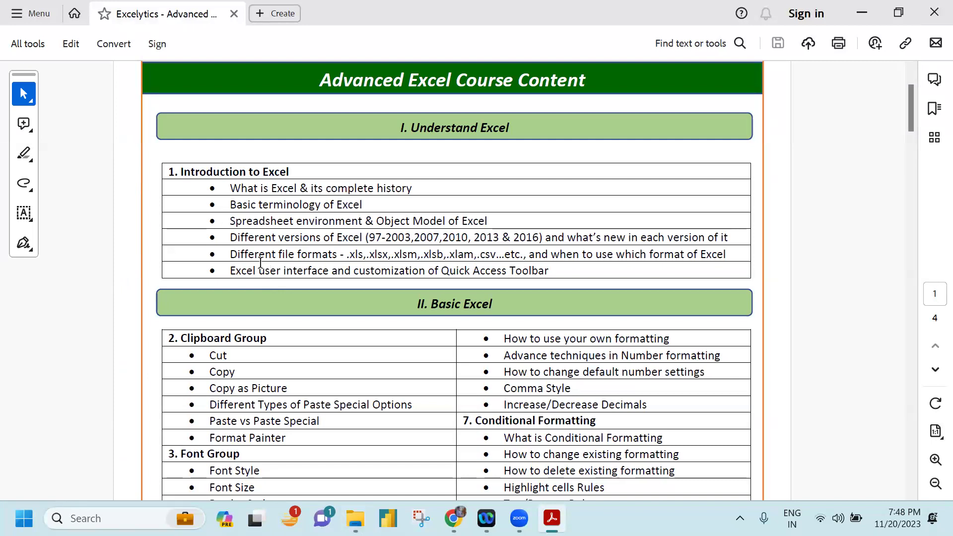
scroll(259, 260, "down", 1)
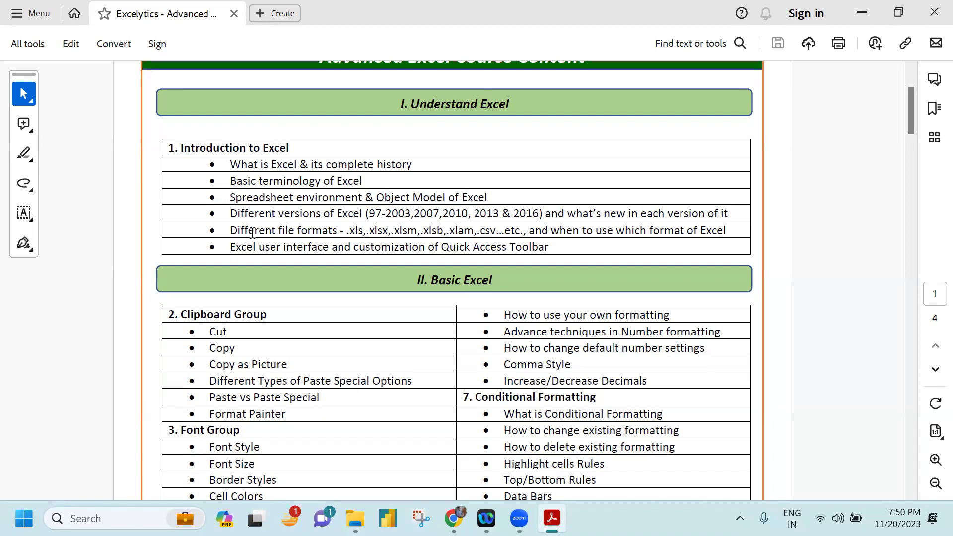
Scroll through pages 1–2 of the course outline, from Text Functions to Illustrations and Sparklines.
scroll(427, 285, "down", 6)
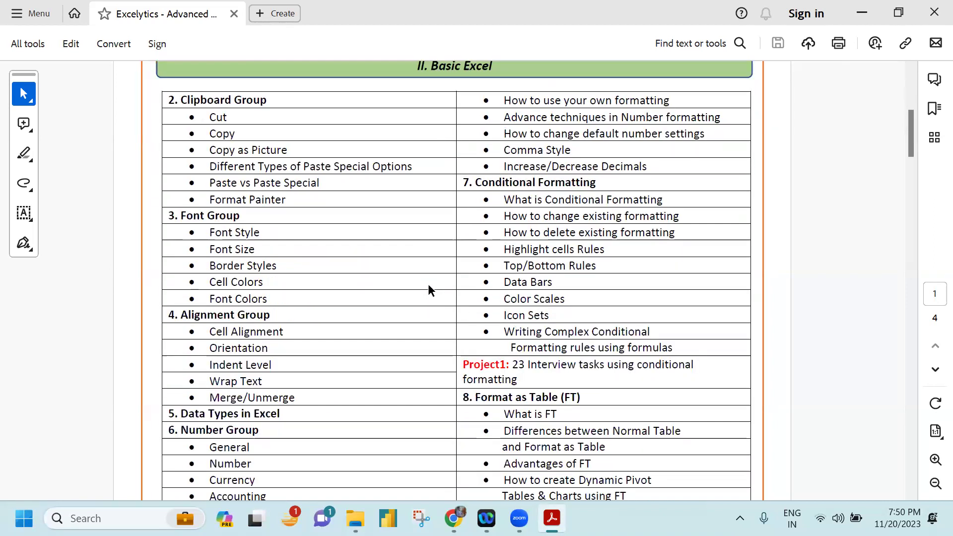
scroll(428, 287, "down", 5)
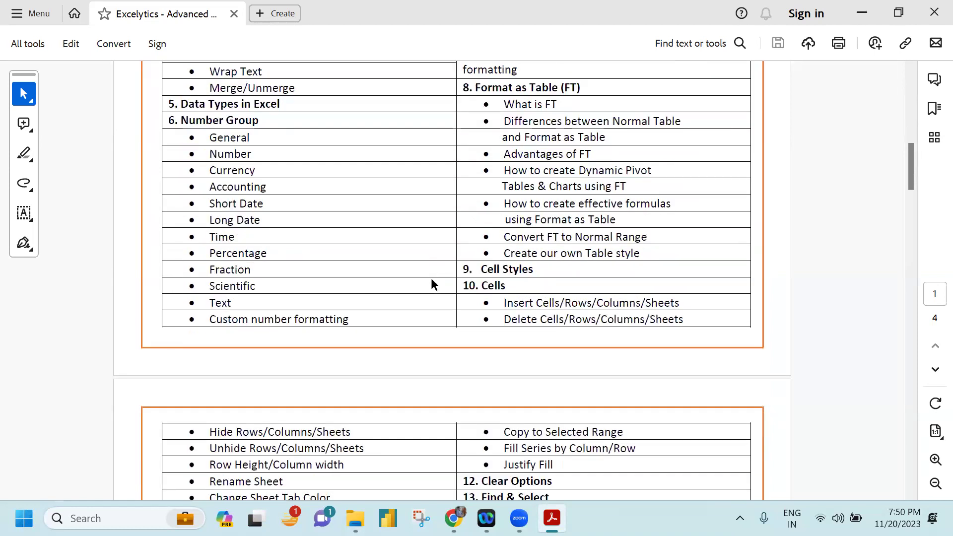
scroll(431, 281, "down", 1)
scroll(433, 281, "down", 9)
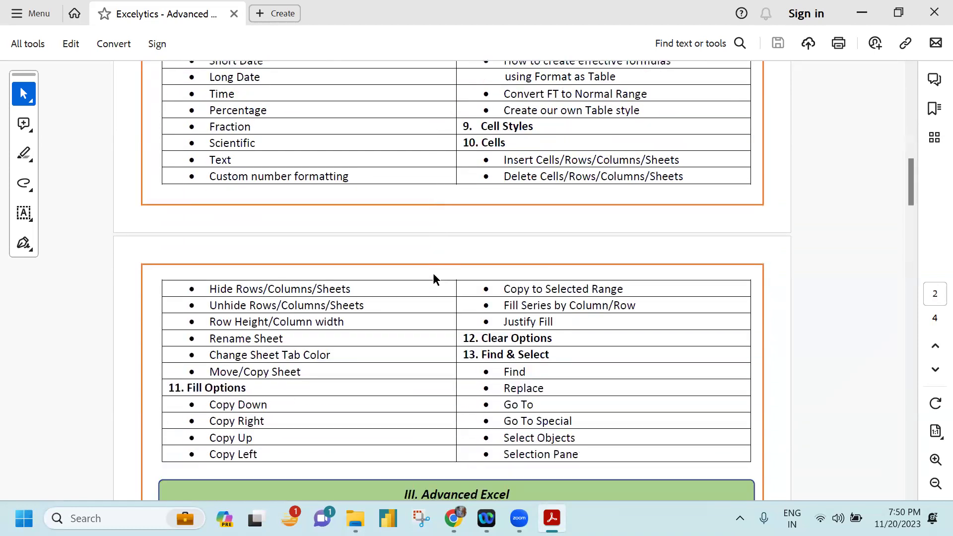
scroll(431, 285, "down", 1)
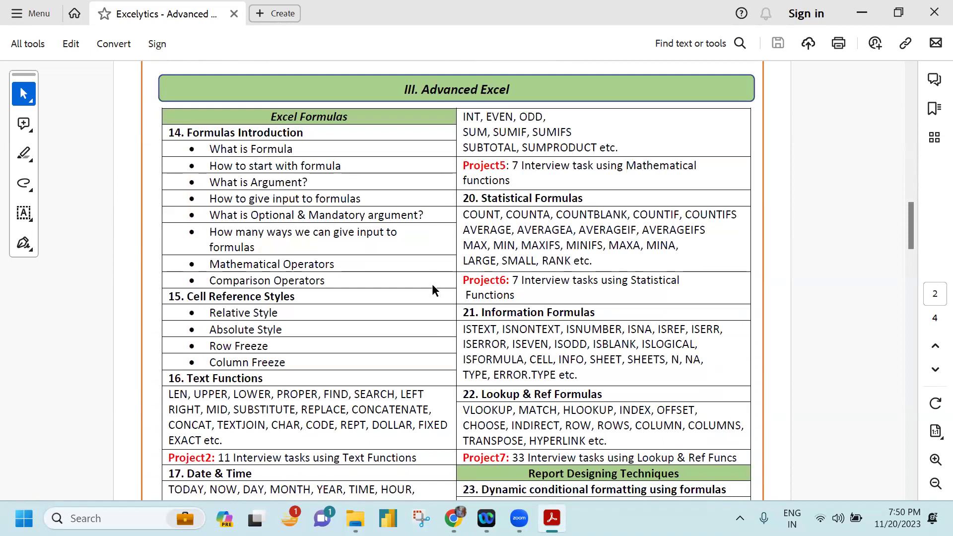
scroll(431, 288, "down", 1)
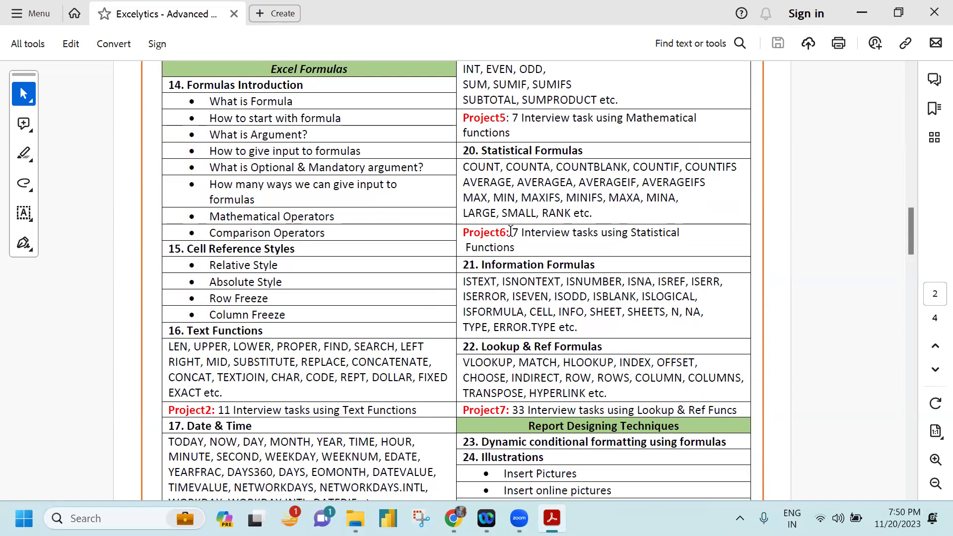
scroll(510, 233, "down", 5)
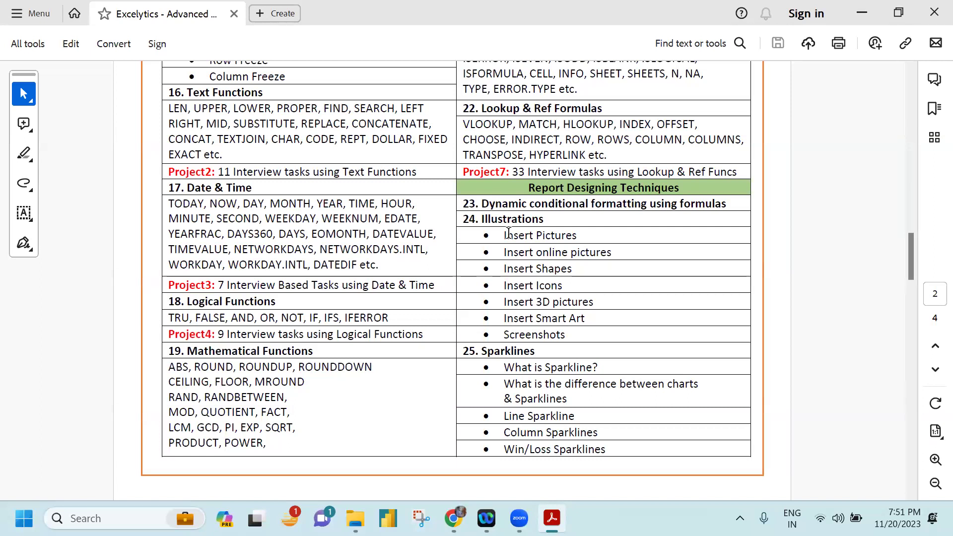
mouse_move(355, 518)
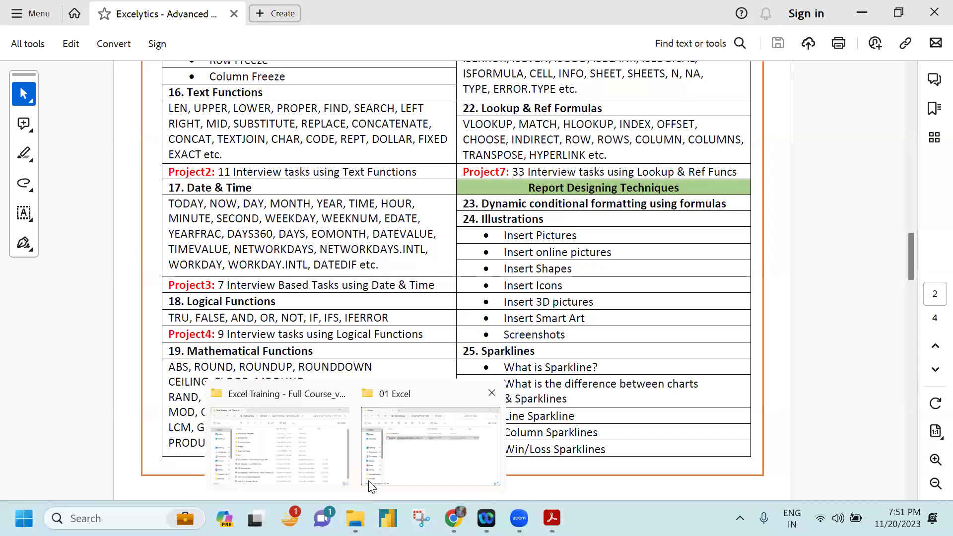
left_click(279, 447)
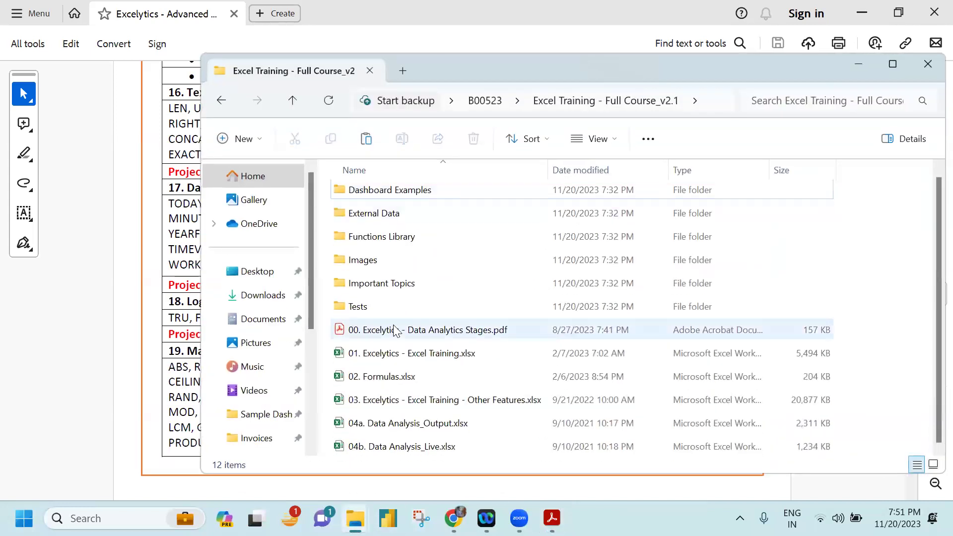
double_click(390, 285)
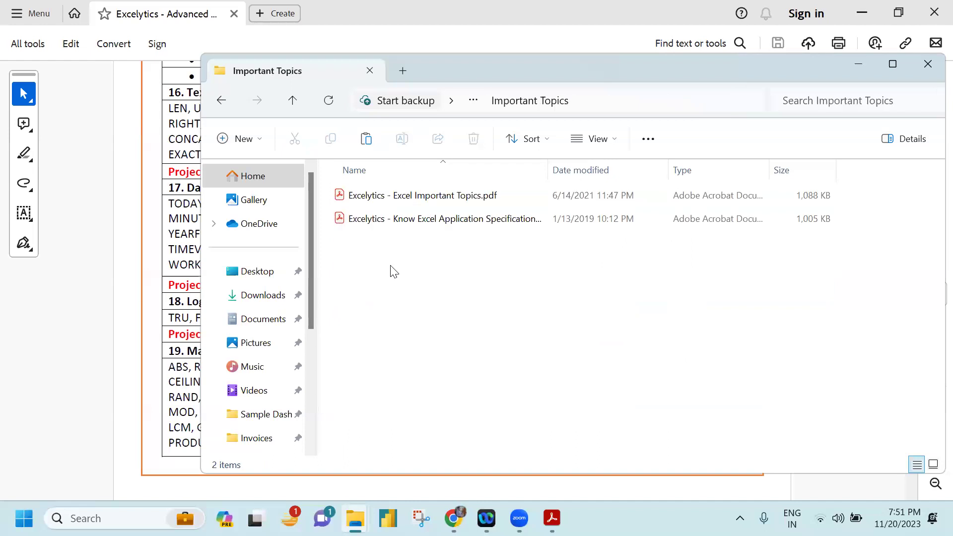
left_click(451, 195)
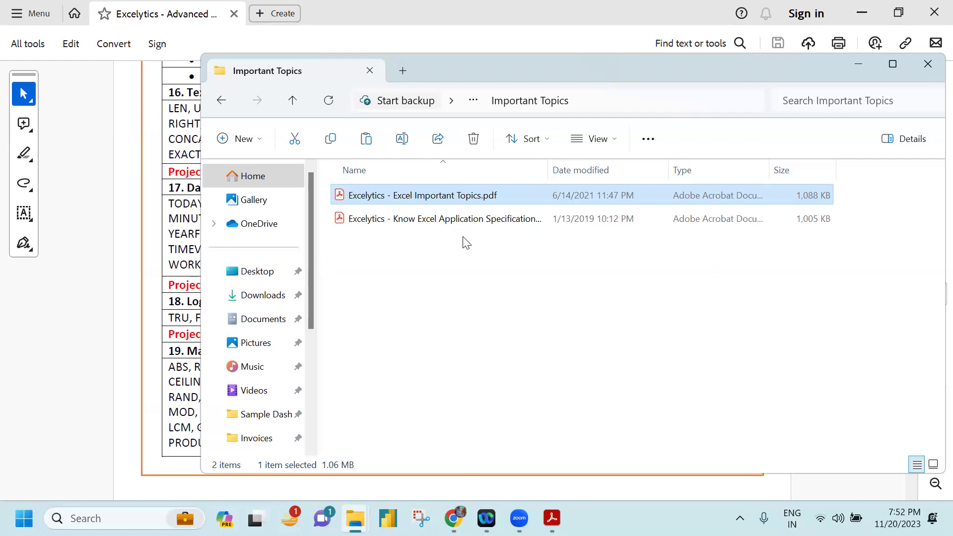
left_click(473, 101)
left_click(375, 87)
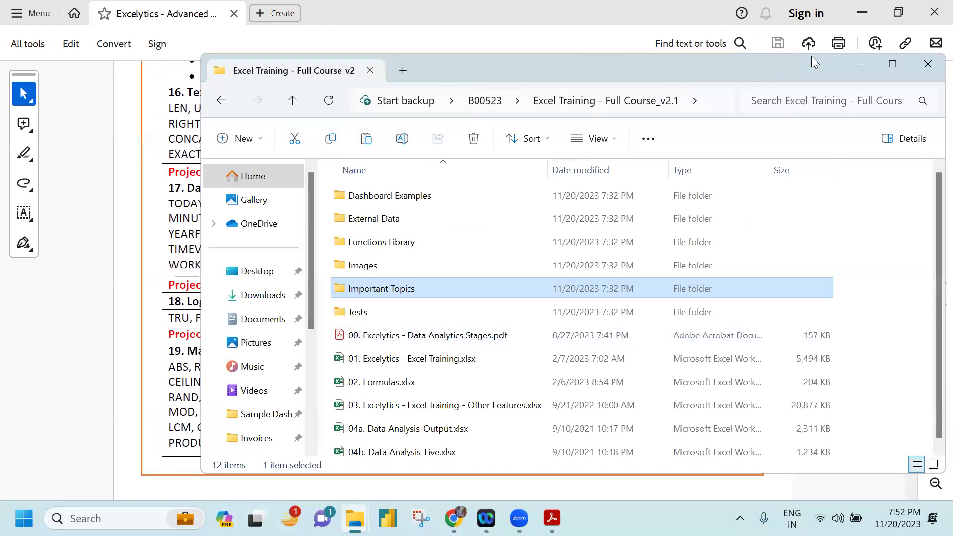
left_click(858, 63)
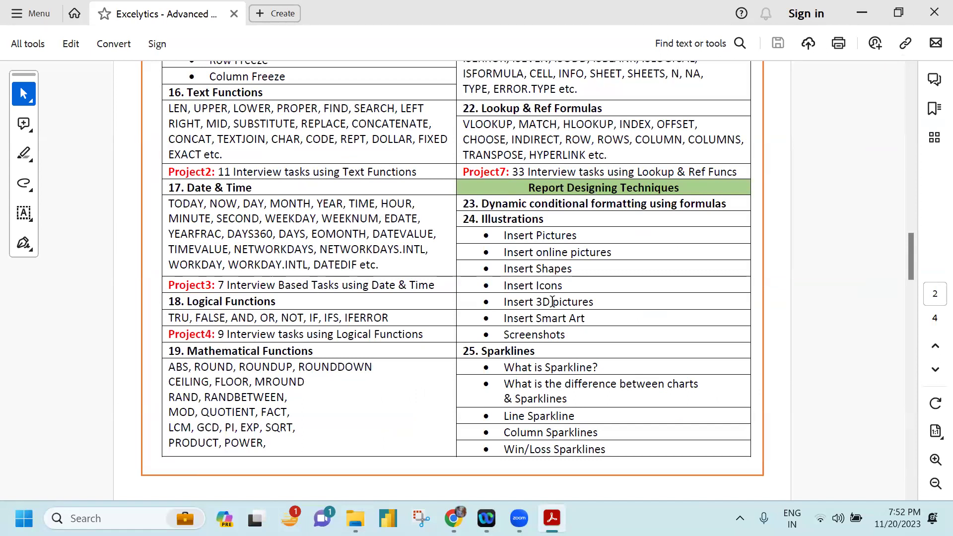
Scroll to page 3 of the outline showing Define Names and Data Validation.
scroll(552, 301, "down", 8)
scroll(556, 303, "down", 13)
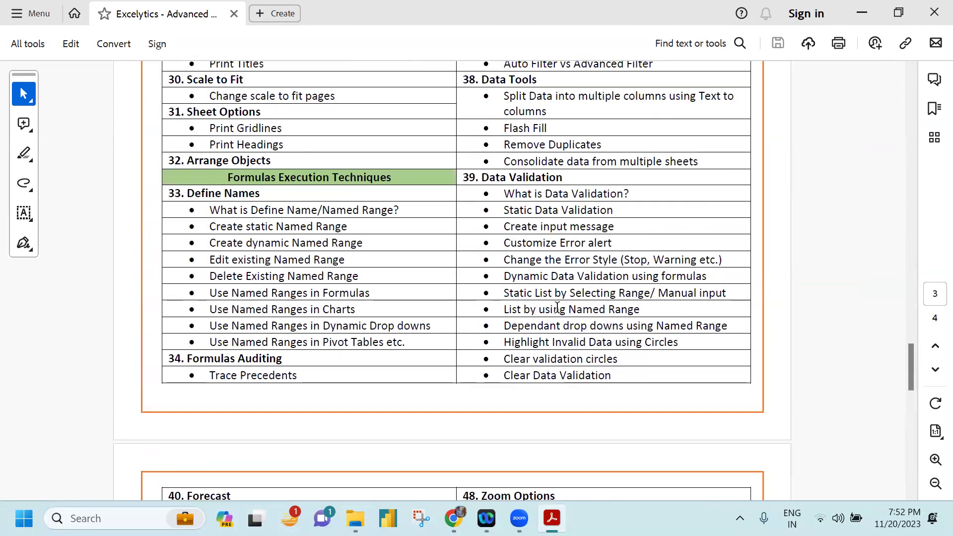
scroll(556, 307, "up", 1)
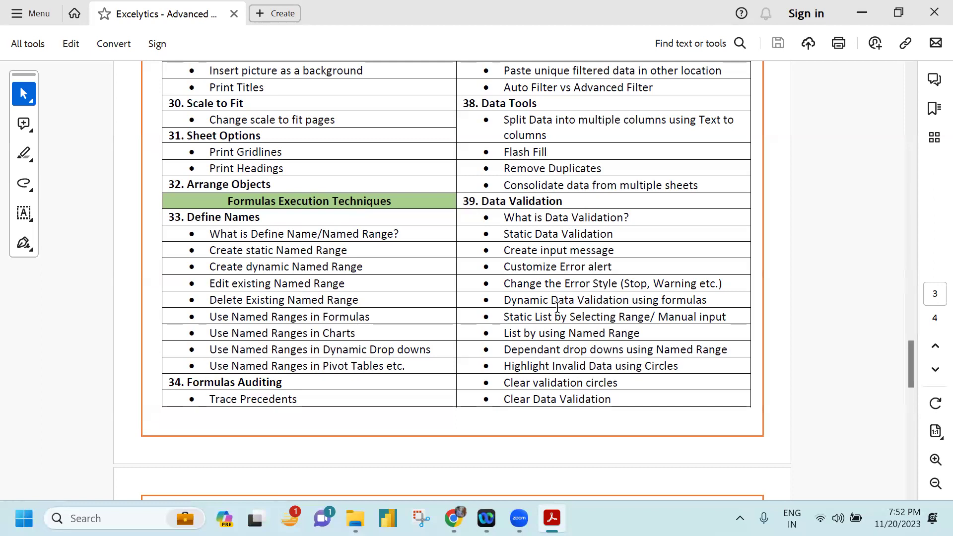
Close the course PDF, open and minimize Excel Projects, and bring back the Excel Training folder.
left_click(933, 12)
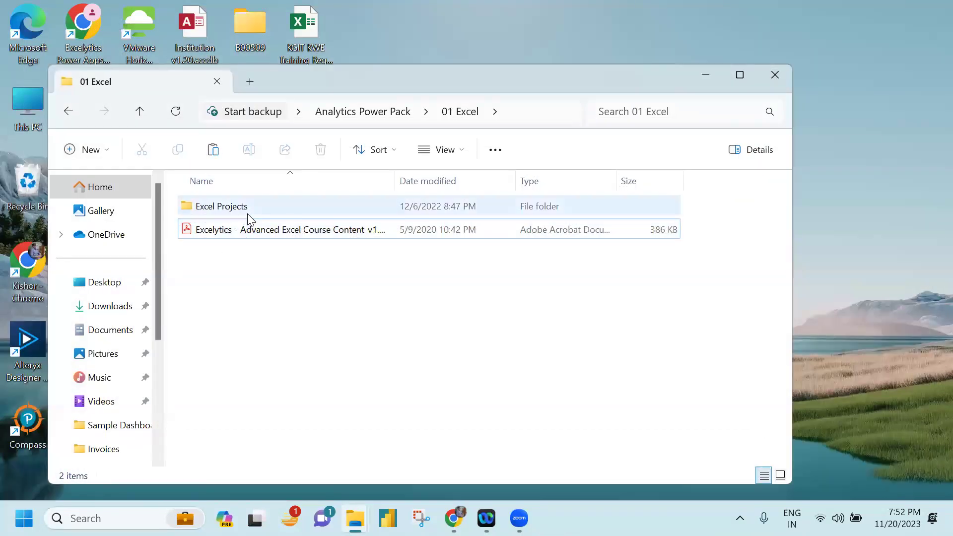
double_click(247, 213)
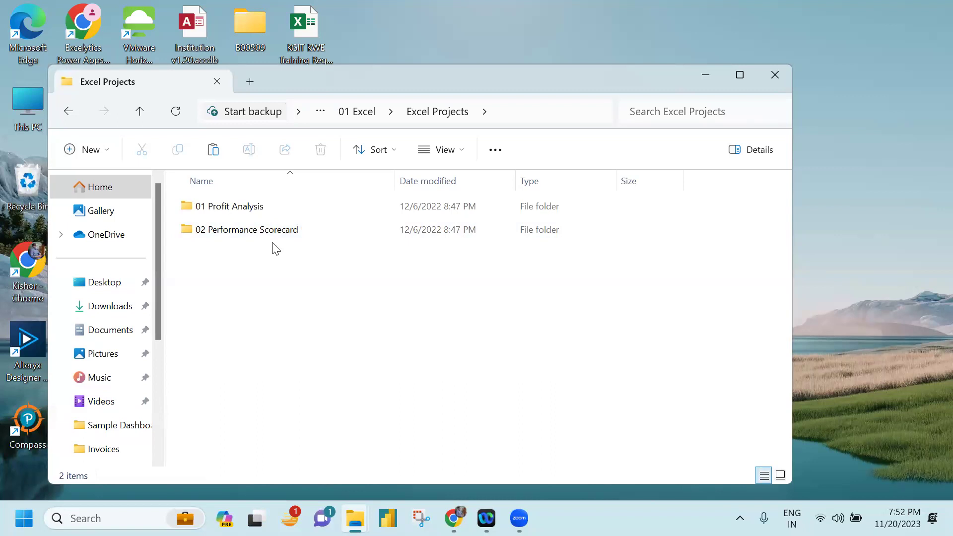
left_click(706, 74)
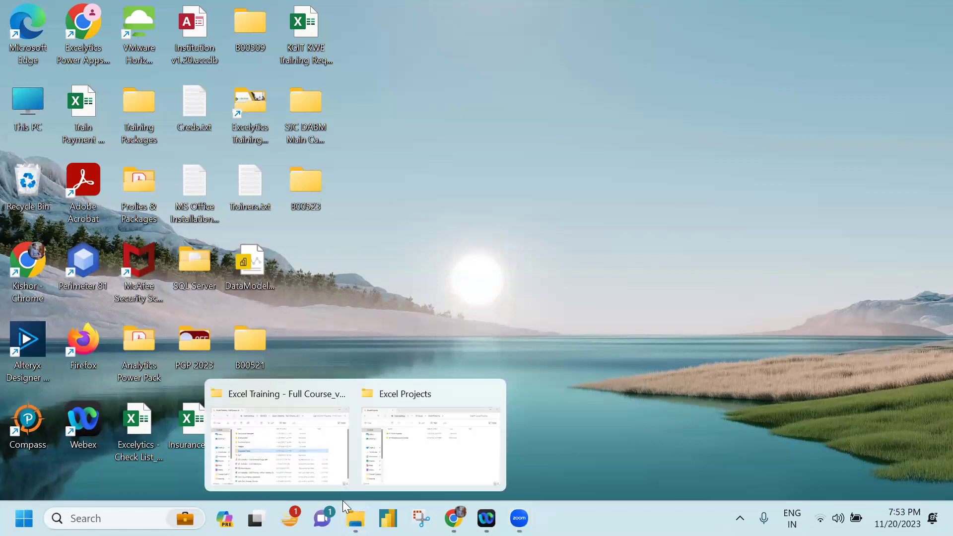
left_click(309, 480)
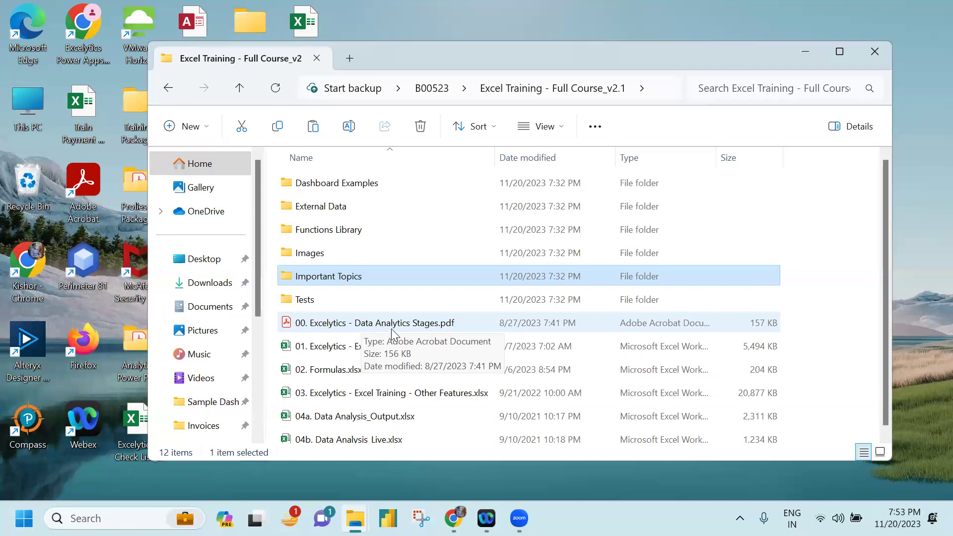
Open the analytics-stages PDF at full width and select the DATA, INFORMATION and SUMMARIZE stage areas.
double_click(423, 321)
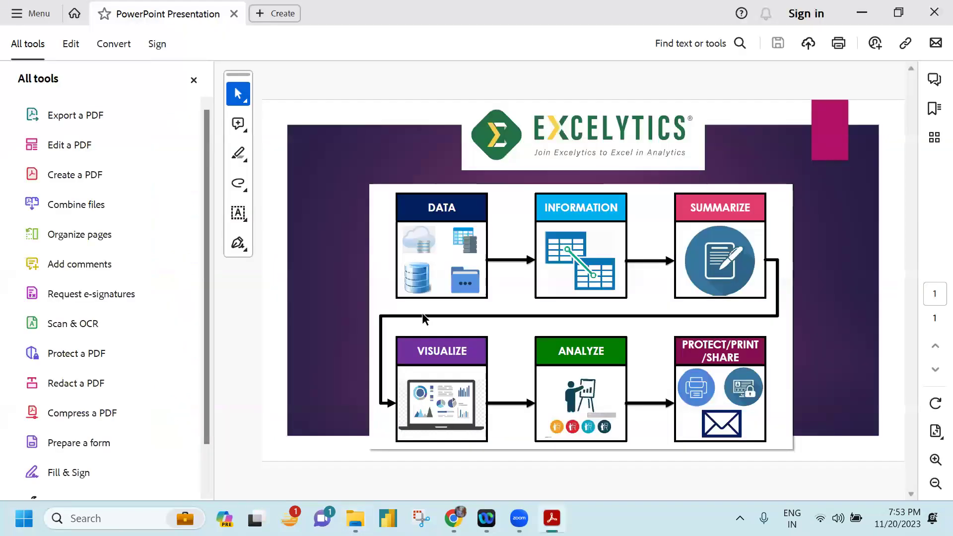
left_click(193, 80)
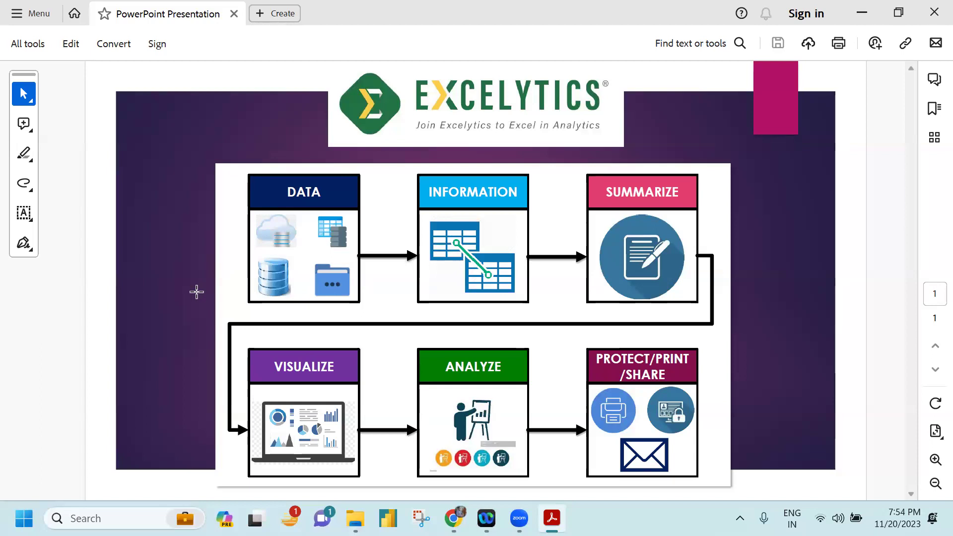
left_click_drag(254, 180, 351, 294)
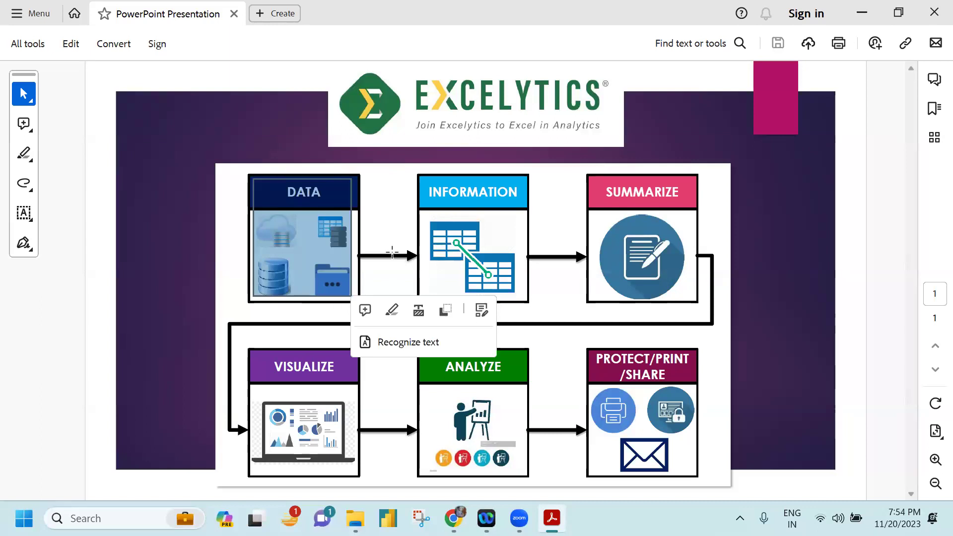
left_click_drag(426, 192, 516, 377)
left_click_drag(612, 366, 460, 253)
left_click(427, 196)
left_click(458, 250)
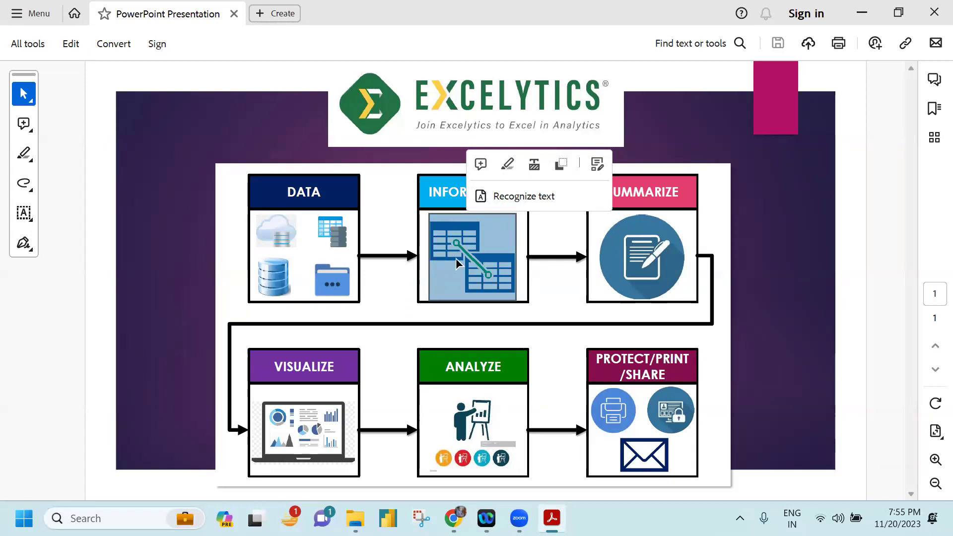
left_click_drag(623, 228, 660, 293)
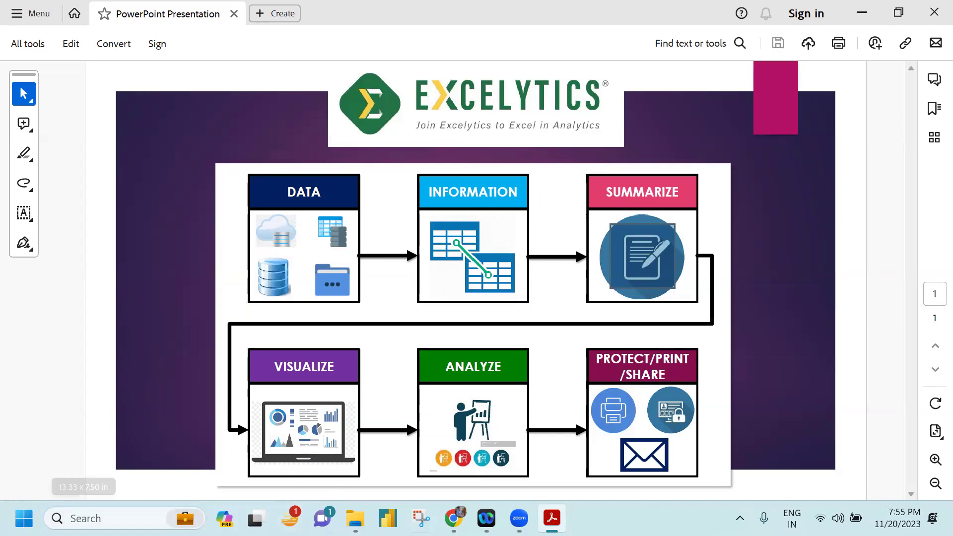
Close the extra Excel Projects window and return to the Excel training folder.
mouse_move(356, 518)
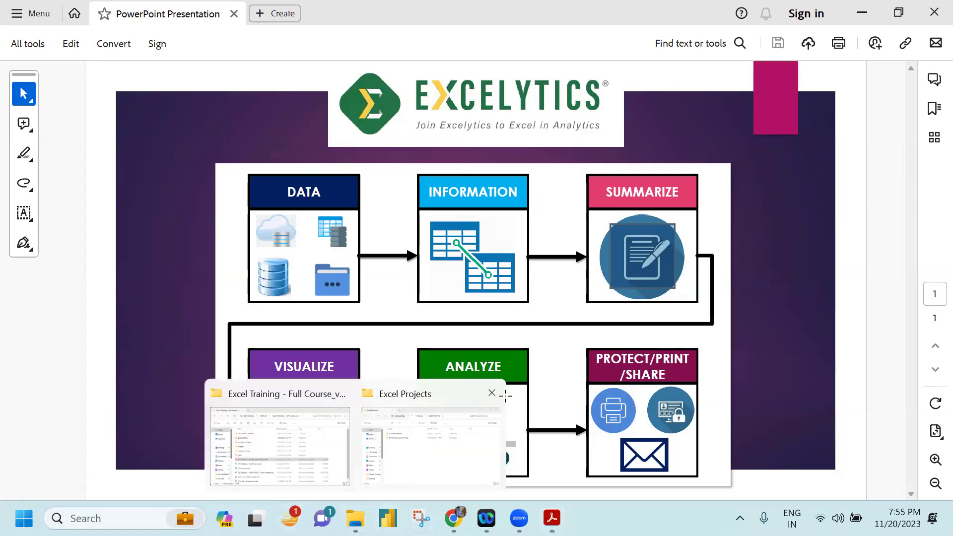
left_click(494, 392)
left_click(331, 454)
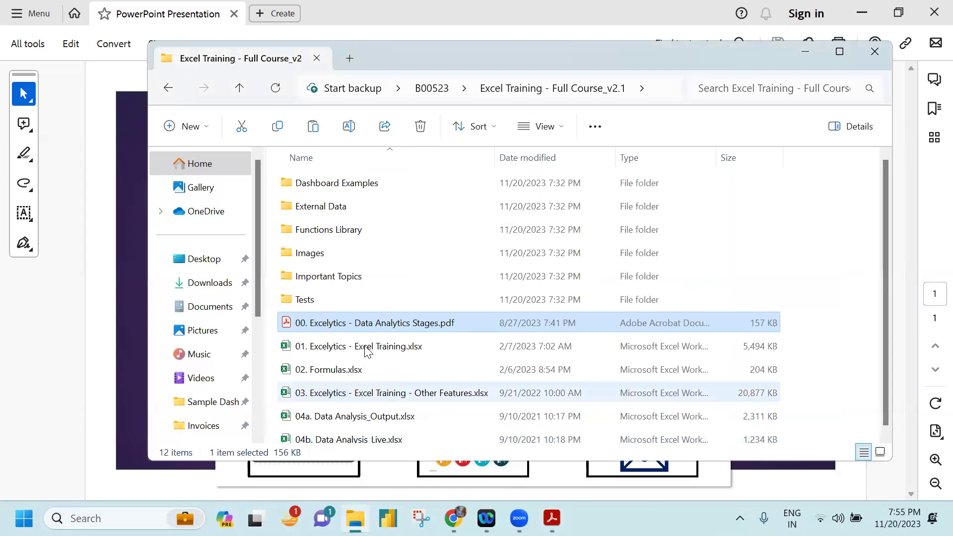
Open 04b. Data Analysis_Live.xlsx, look over the Orders sheet to its last column, then close it.
left_click(368, 435)
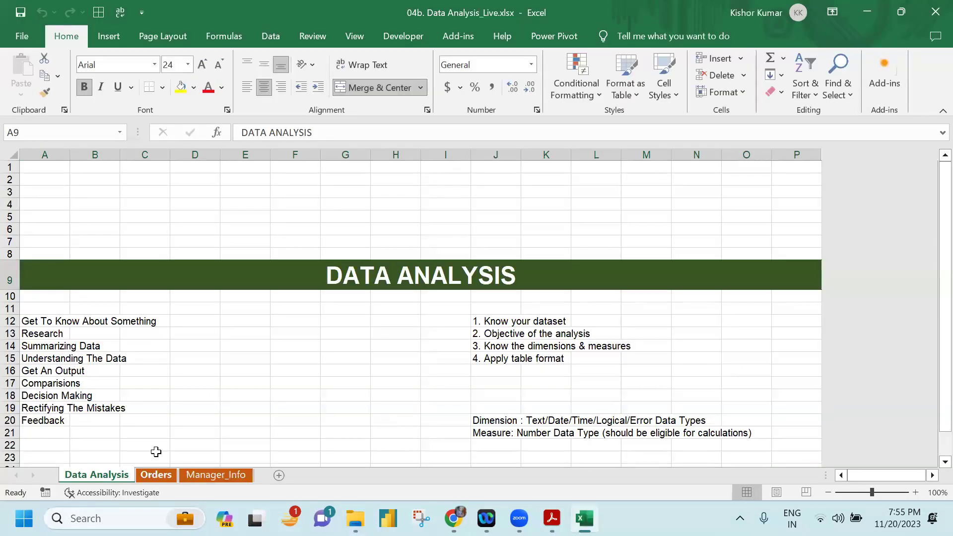
key("ctrl+Page_Down")
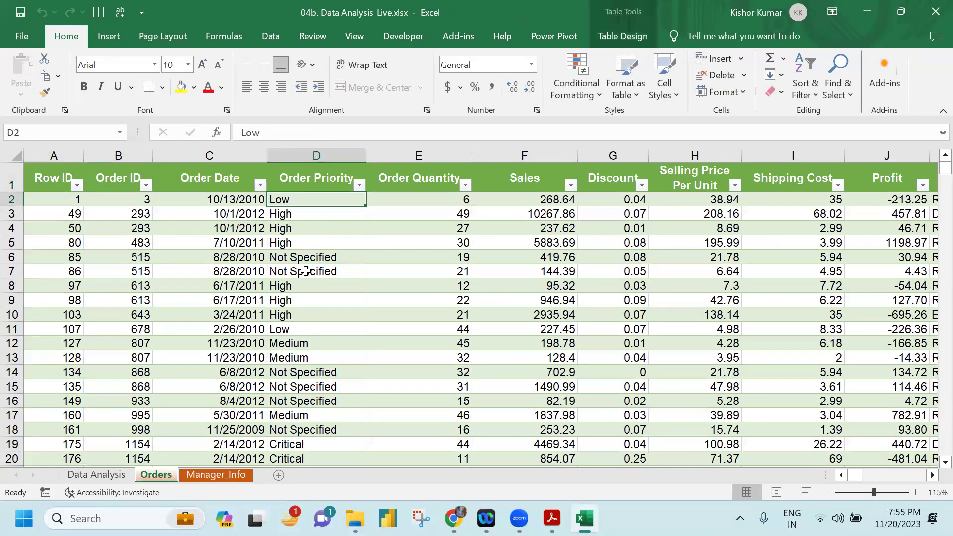
key("Up")
key("ctrl+Right")
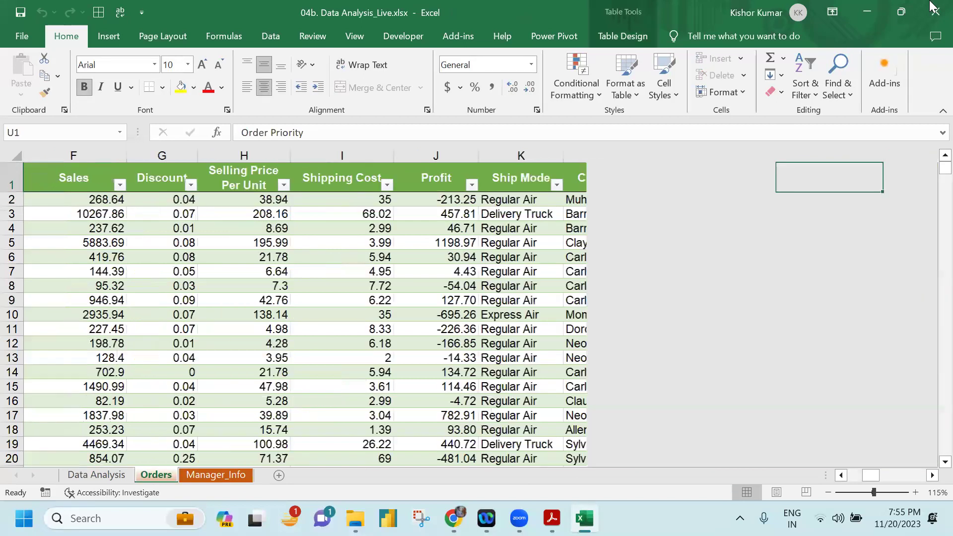
left_click(933, 7)
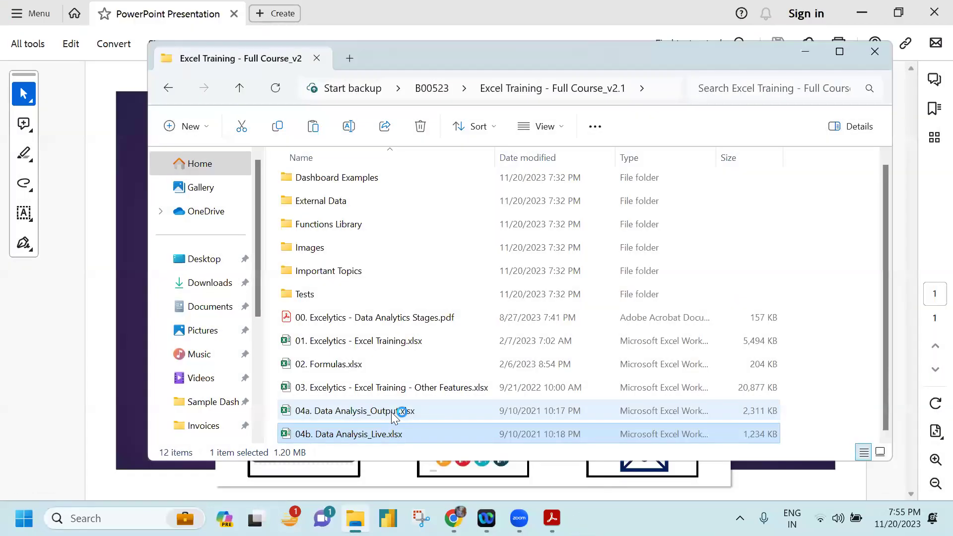
Open 04a. Data Analysis_Output.xlsx on the Orders sheet and look over the View, Review and Insert ribbons.
double_click(414, 412)
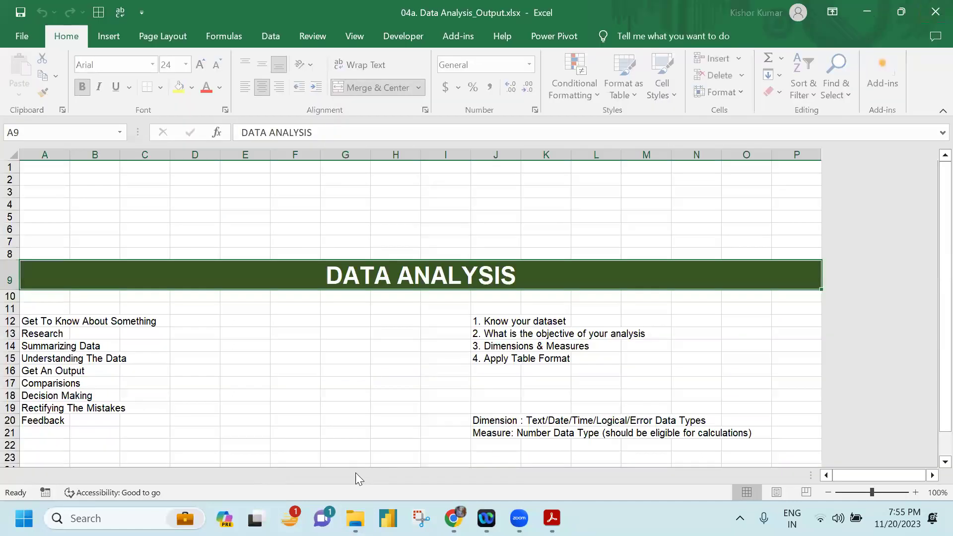
left_click(377, 475)
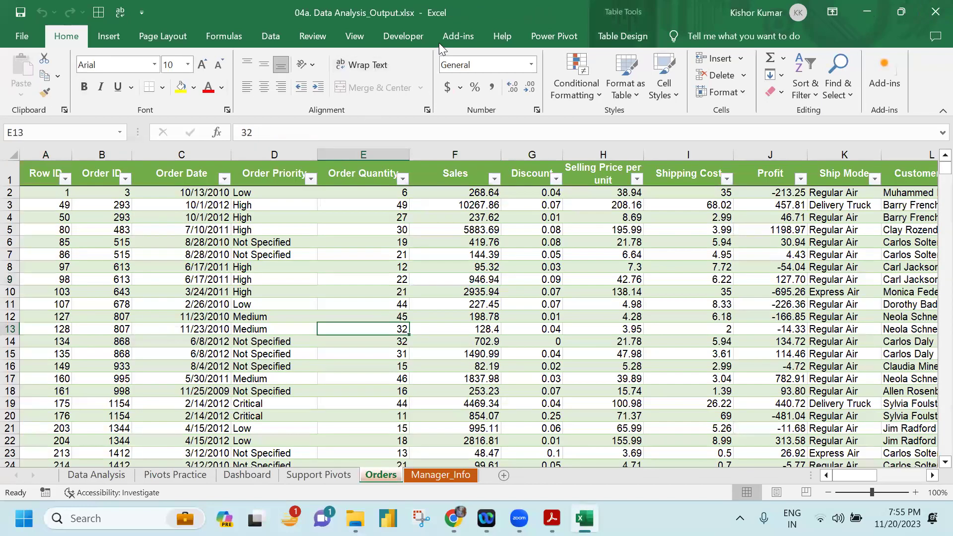
left_click(355, 37)
left_click(293, 38)
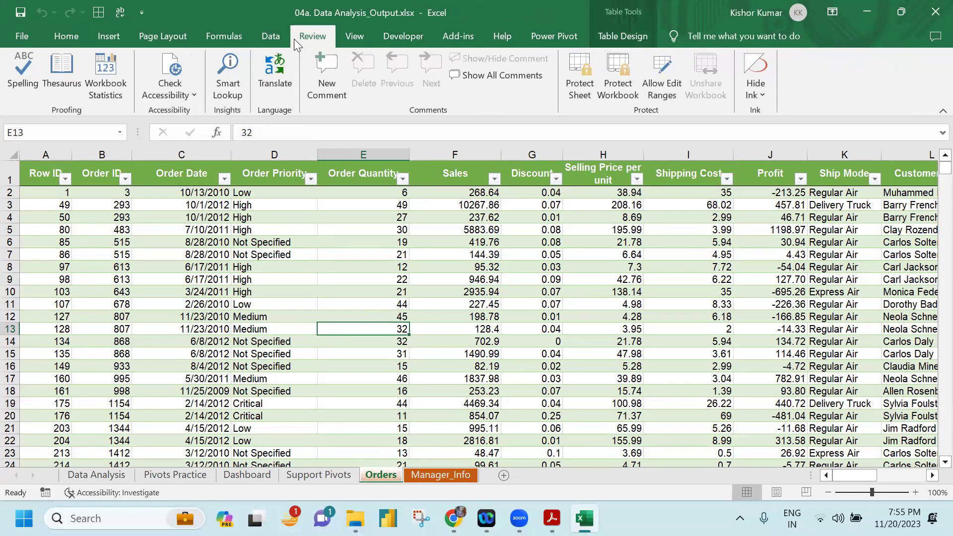
left_click(108, 36)
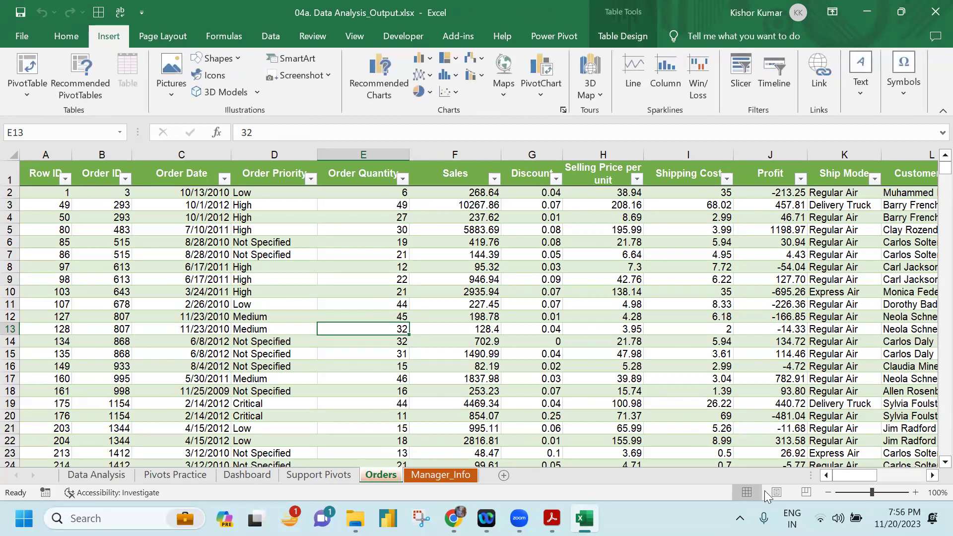
Scroll across the Orders table and insert a PivotTable from it on a new worksheet.
scroll(794, 224, "right", 5)
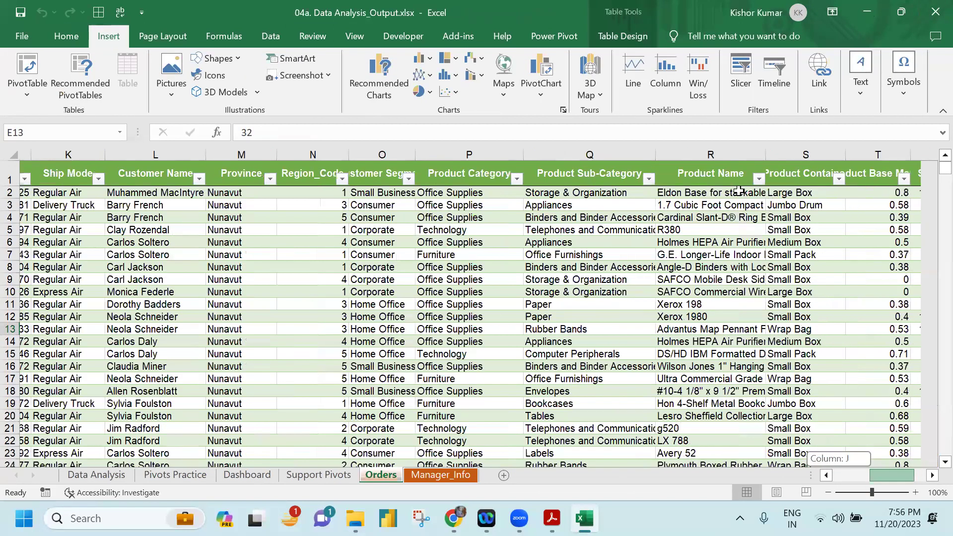
scroll(746, 380, "right", 3)
left_click_drag(737, 205, 737, 342)
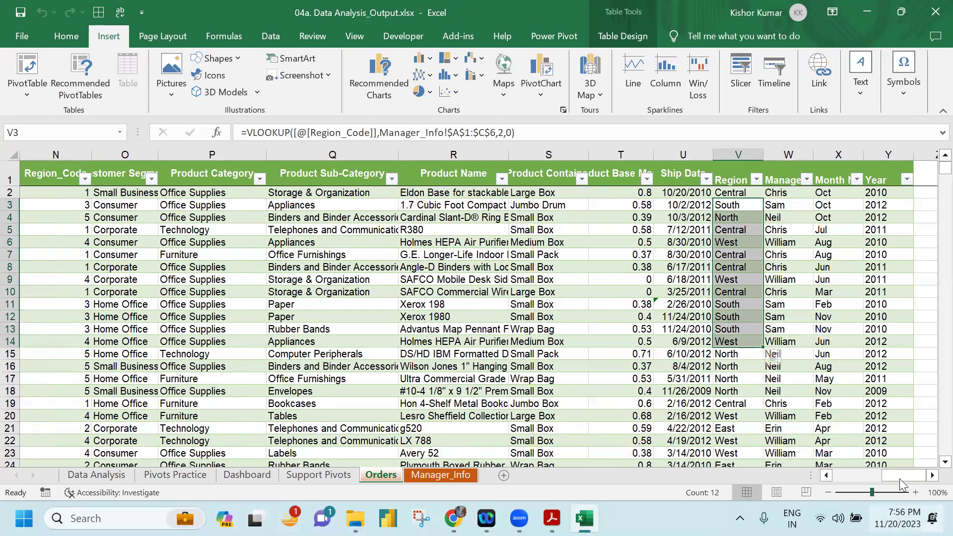
scroll(198, 298, "left", 1)
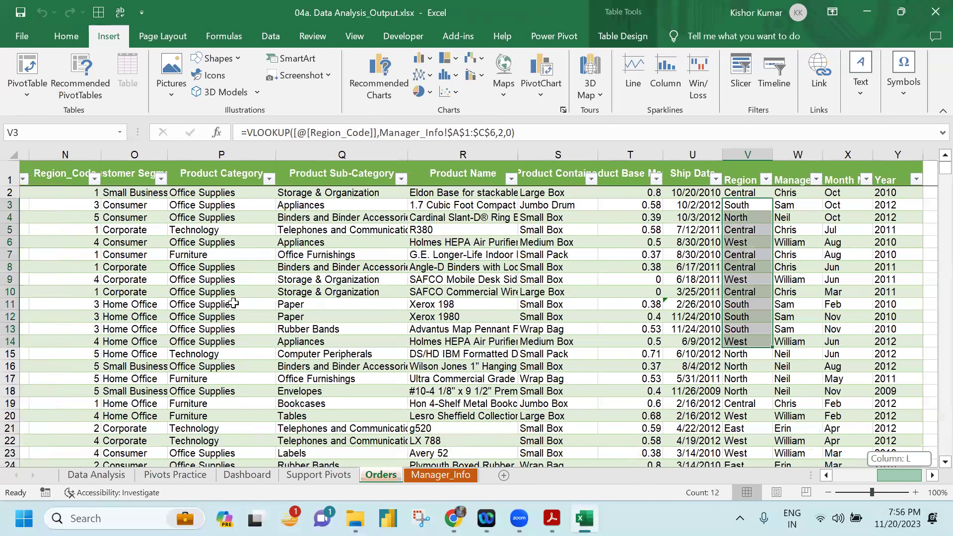
left_click(23, 72)
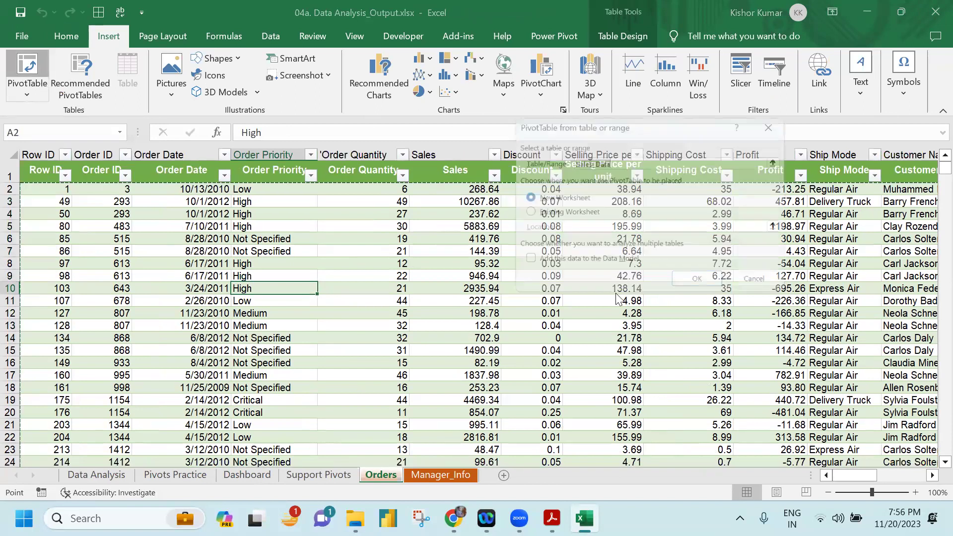
left_click(701, 286)
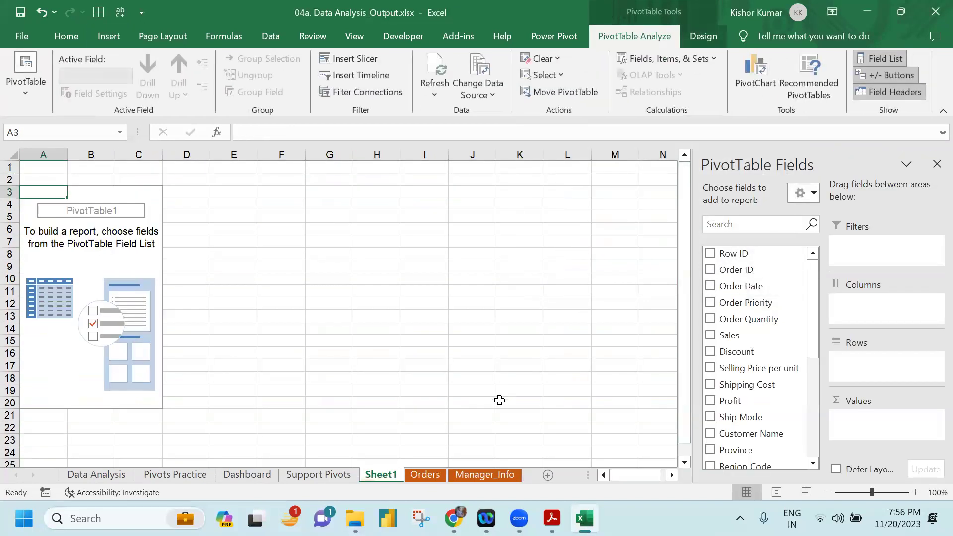
Put Region Name in Rows and Sum of Profit in Values, then compare against the Orders sheet.
scroll(739, 427, "down", 1)
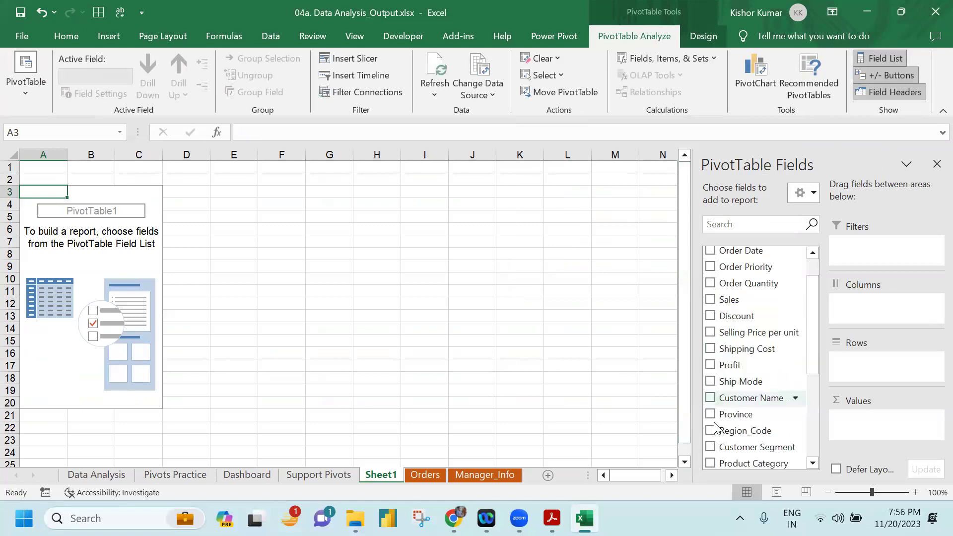
scroll(745, 437, "down", 4)
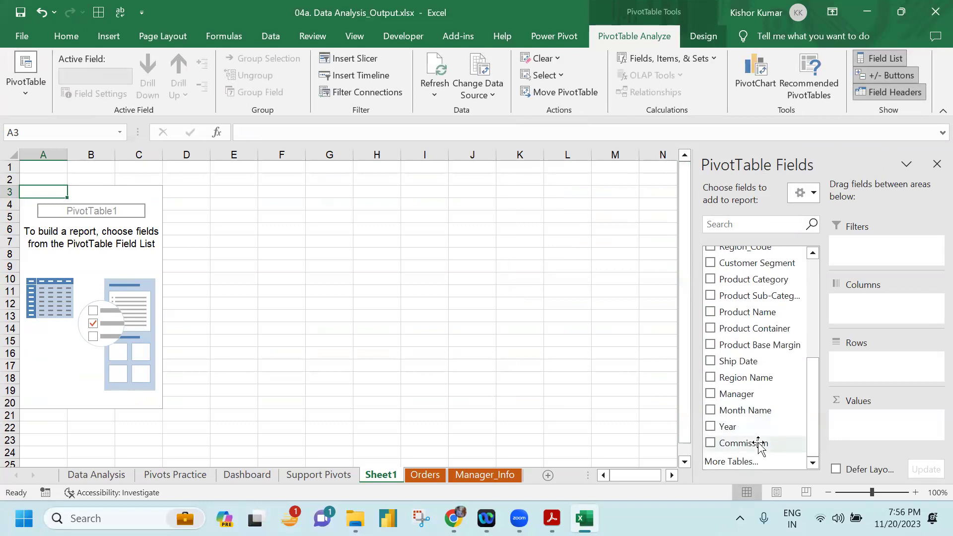
left_click_drag(744, 378, 882, 369)
scroll(774, 392, "up", 3)
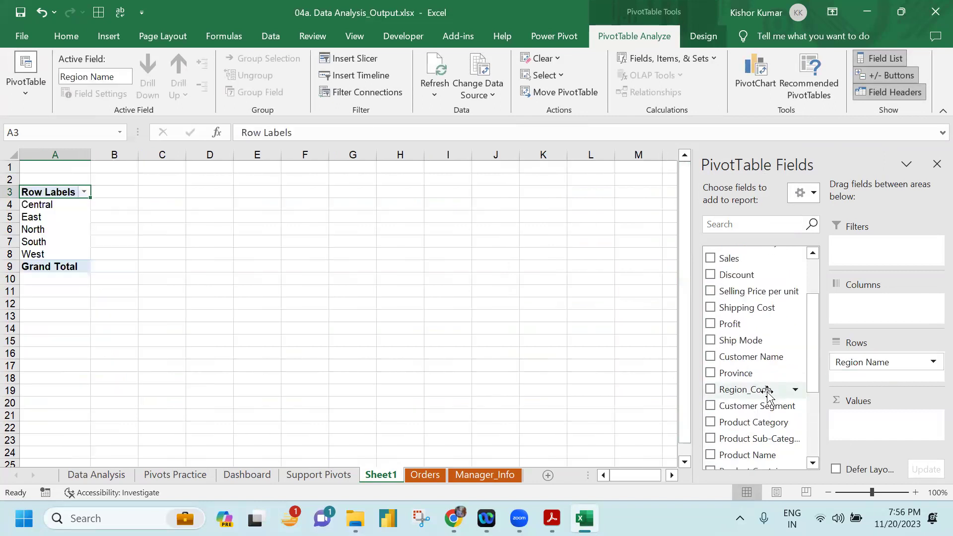
left_click_drag(749, 325, 905, 421)
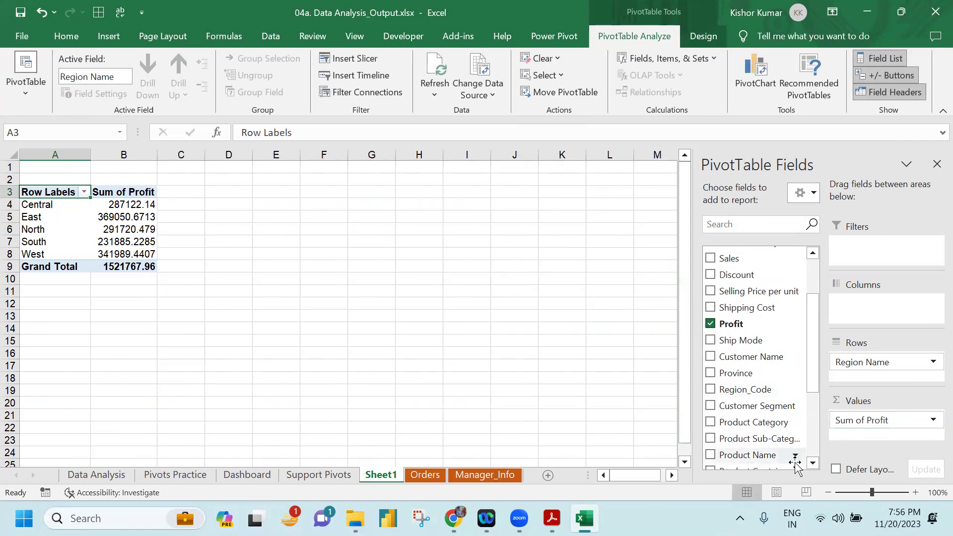
left_click(425, 475)
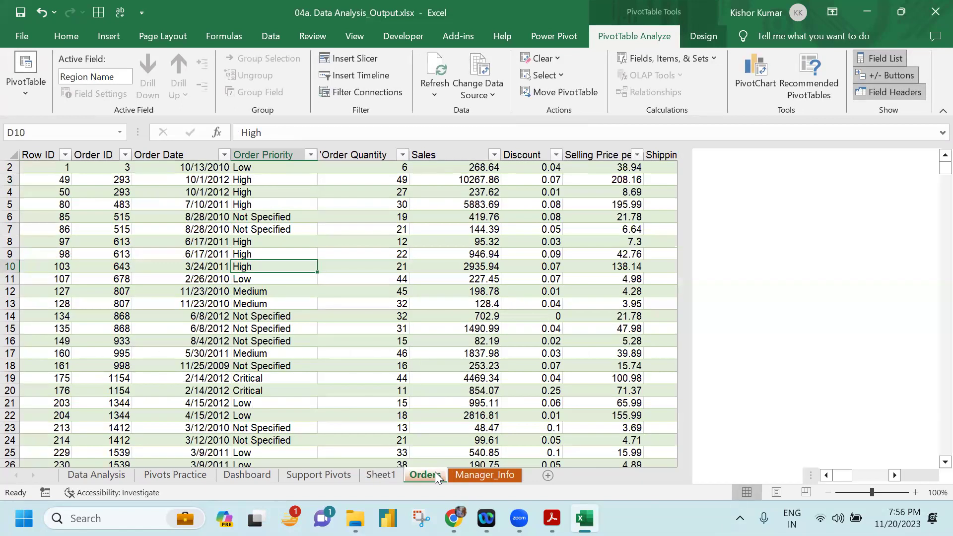
left_click(381, 477)
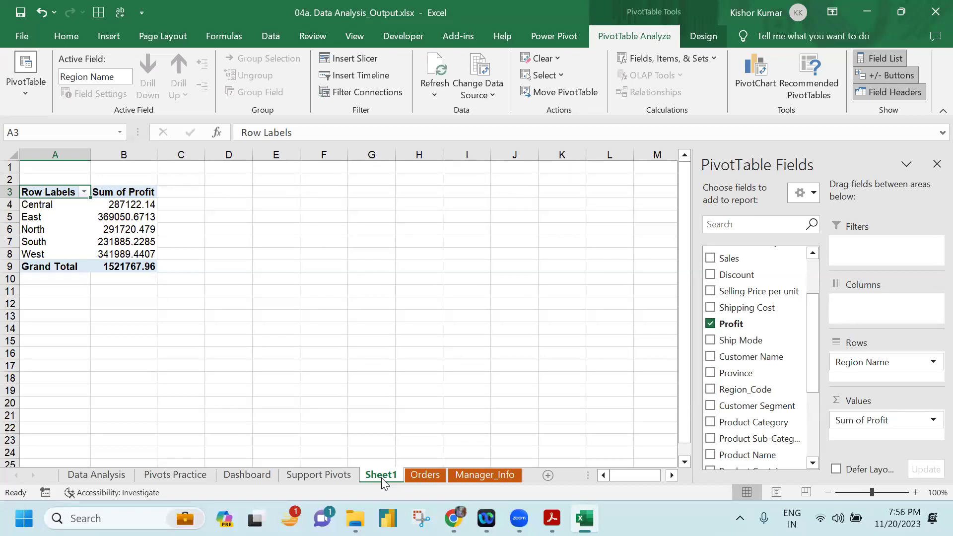
Switch to the Manager_Info sheet and select the Central region's row, A2:C2.
left_click(464, 474)
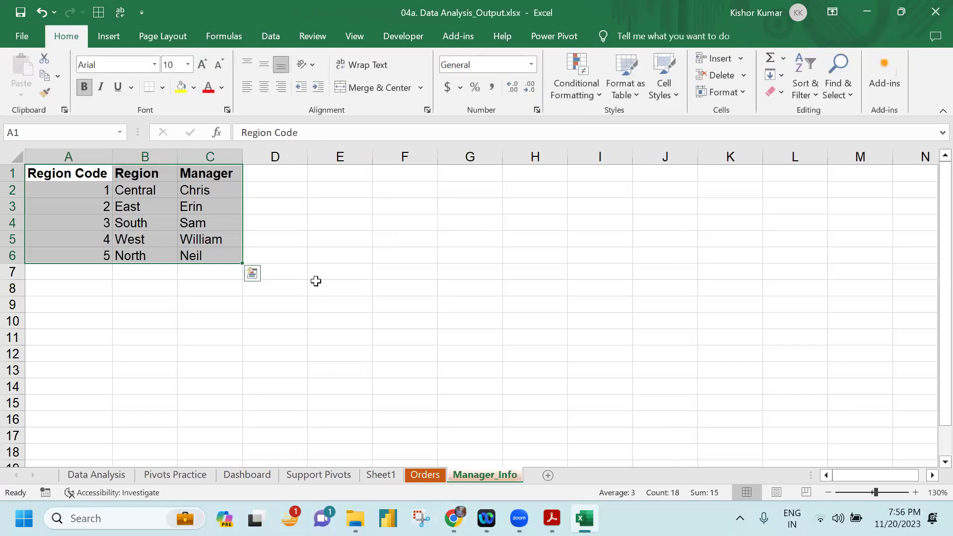
left_click_drag(82, 189, 203, 189)
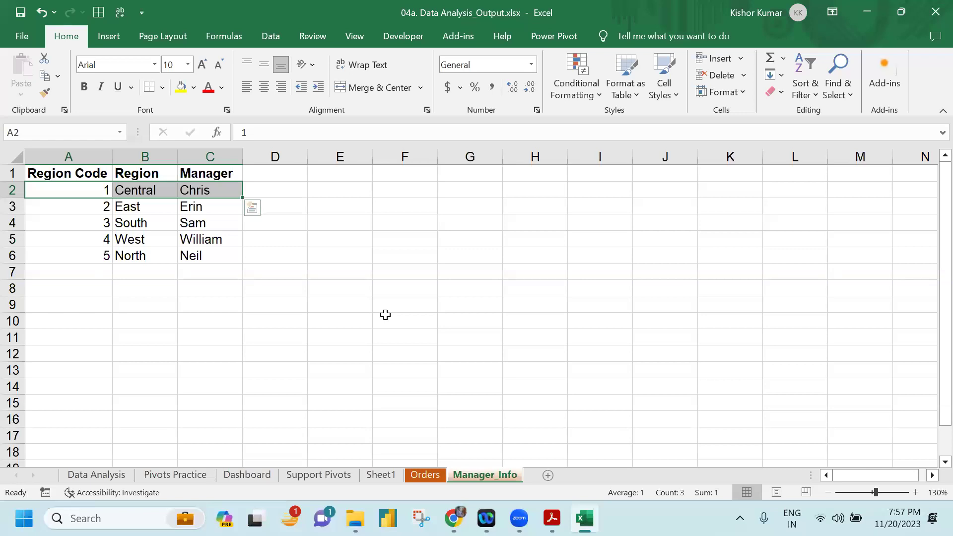
On Sheet1, insert a clustered column PivotChart of profit by region and place it beside the pivot table.
left_click(367, 480)
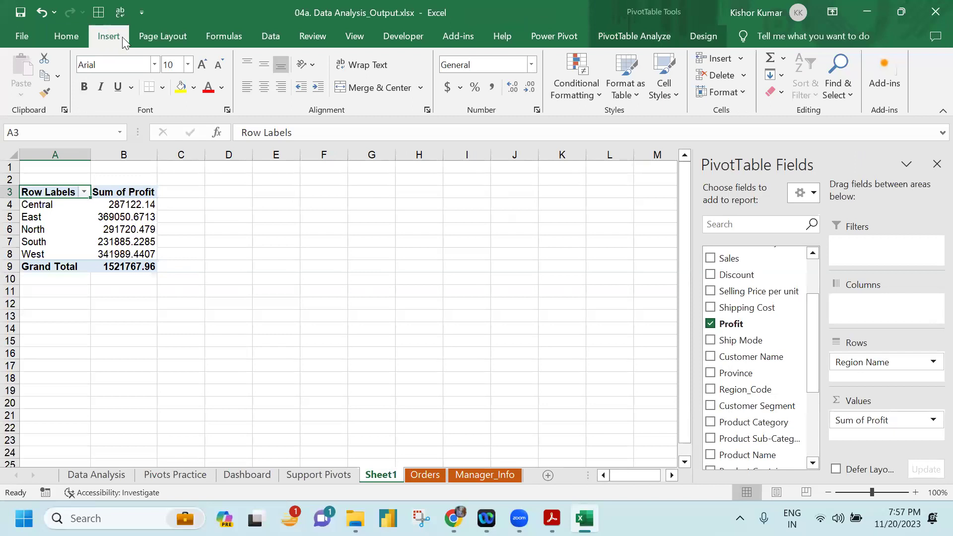
left_click(113, 36)
left_click(421, 58)
left_click(430, 109)
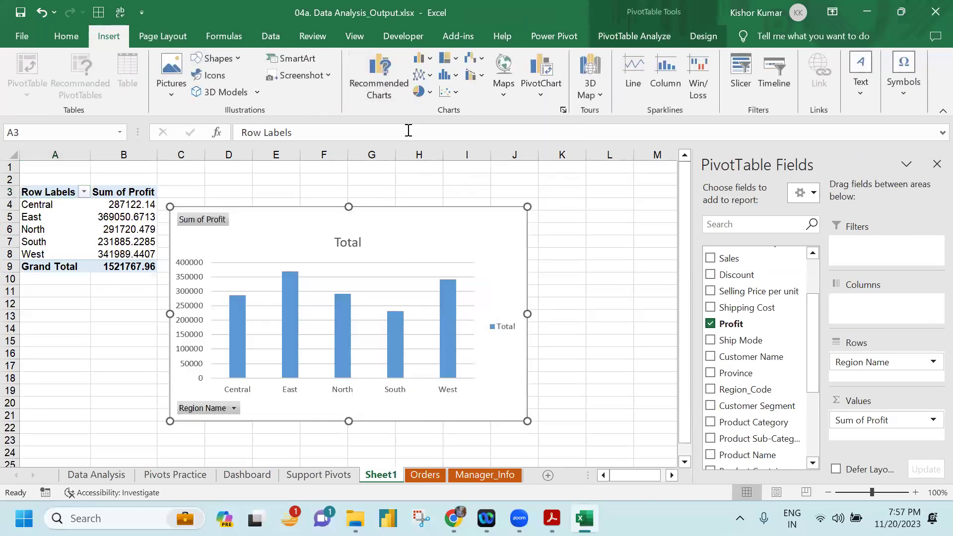
left_click_drag(310, 222, 341, 187)
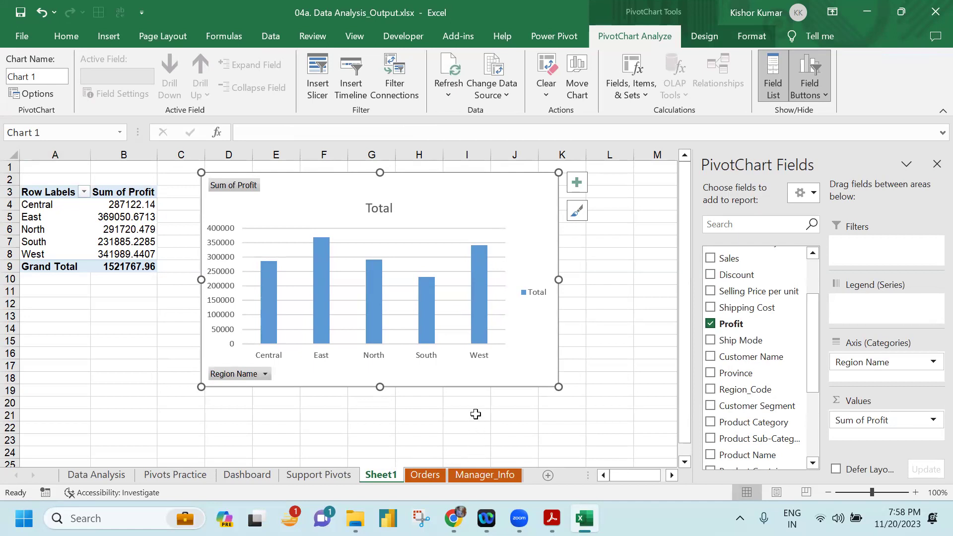
Select the region names and profit values (A3:B8), then switch to the analytics stages PDF.
scroll(50, 233, "up", 5)
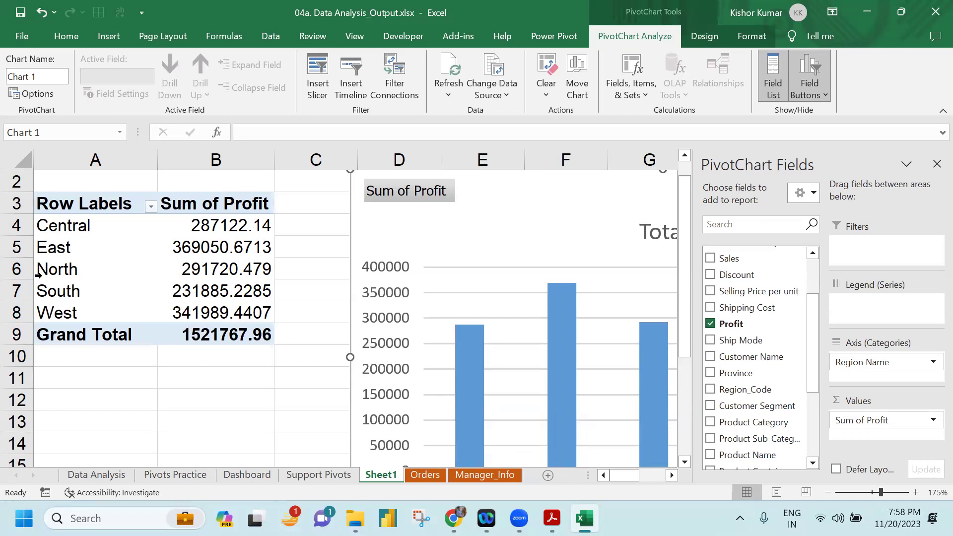
left_click_drag(92, 203, 243, 344)
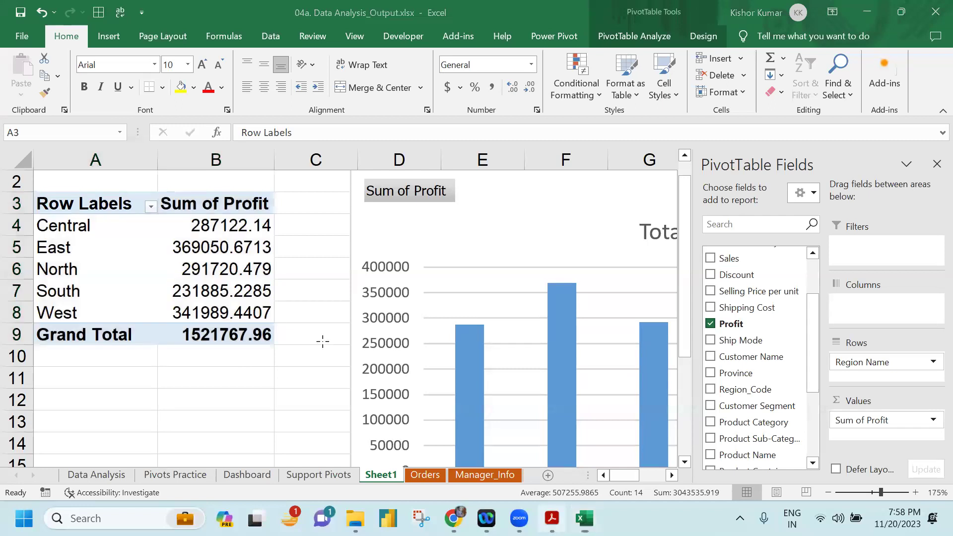
key("alt+Tab")
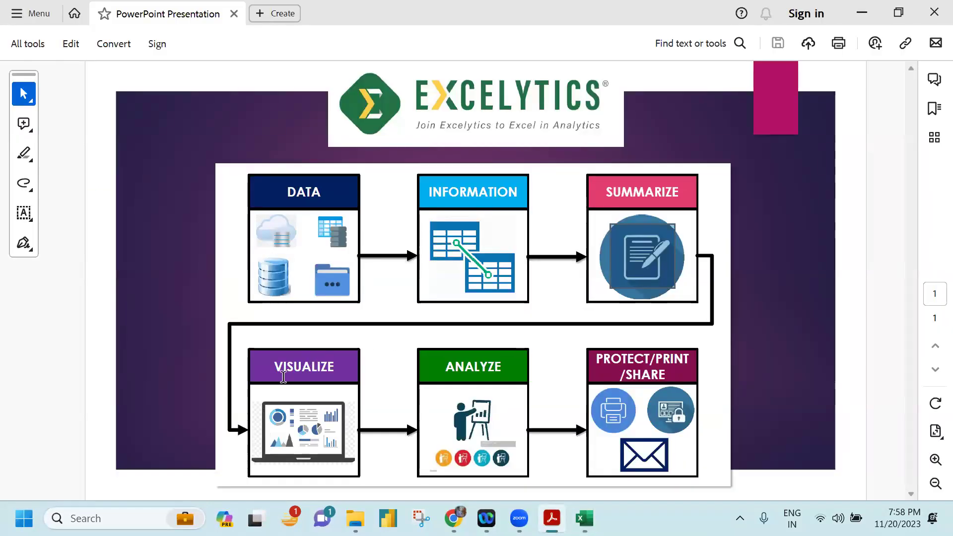
Bring the Excel Training - Full Course_v2.1 folder window forward from the taskbar.
left_click(355, 437)
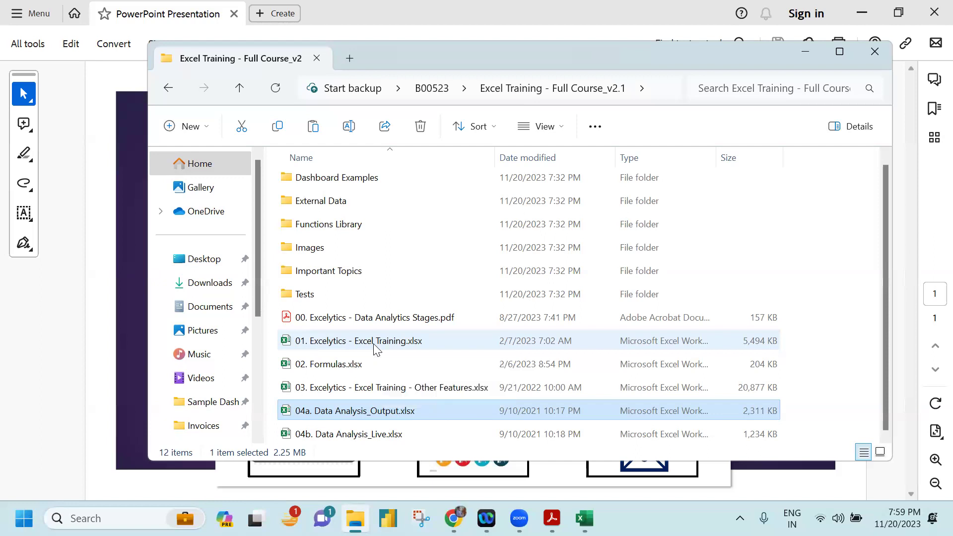
Open Excelytics - Charts_v1.01.jpg from the Images folder in Photos, view it, then close it.
double_click(350, 246)
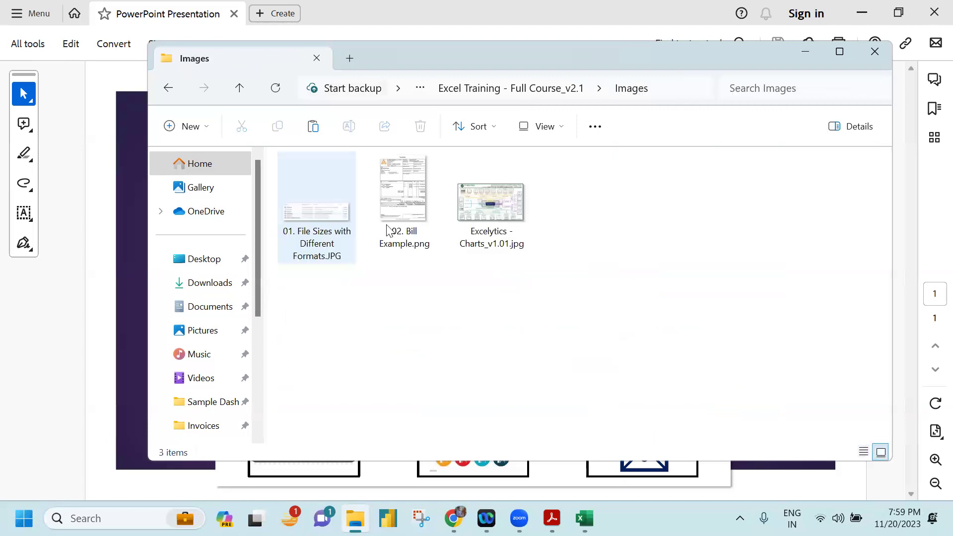
double_click(490, 208)
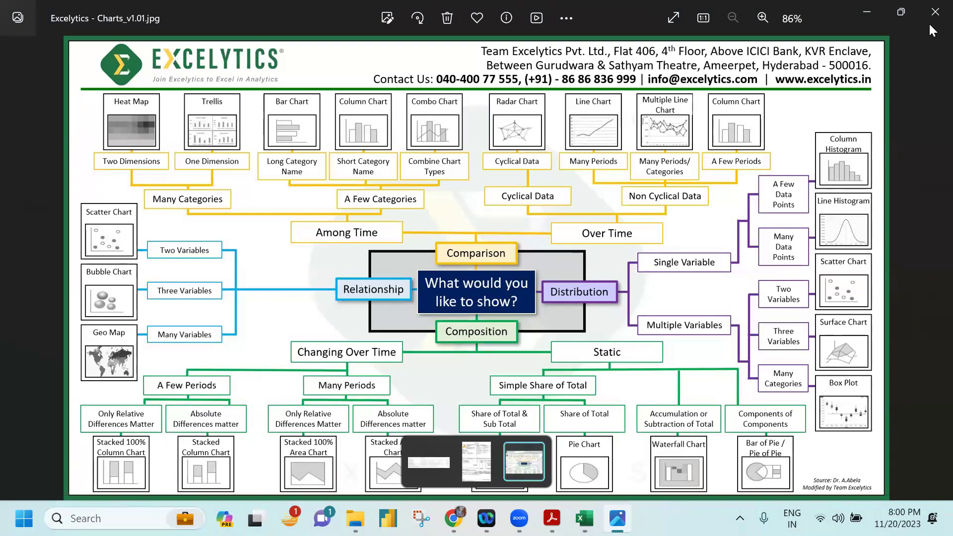
left_click(935, 11)
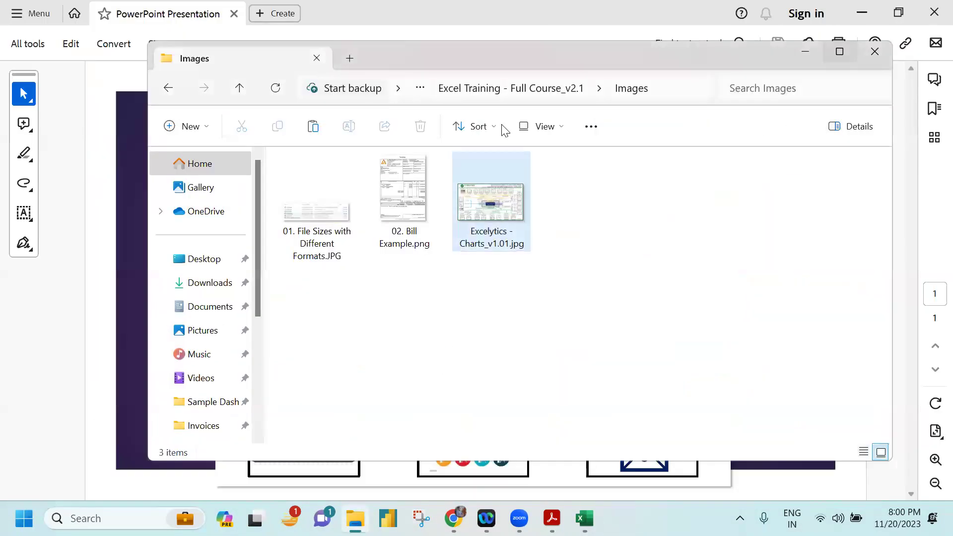
Review the VISUALIZE, ANALYZE and PROTECT/PRINT/SHARE pictures on the analytics slide, then close Acrobat.
left_click(522, 92)
left_click(69, 297)
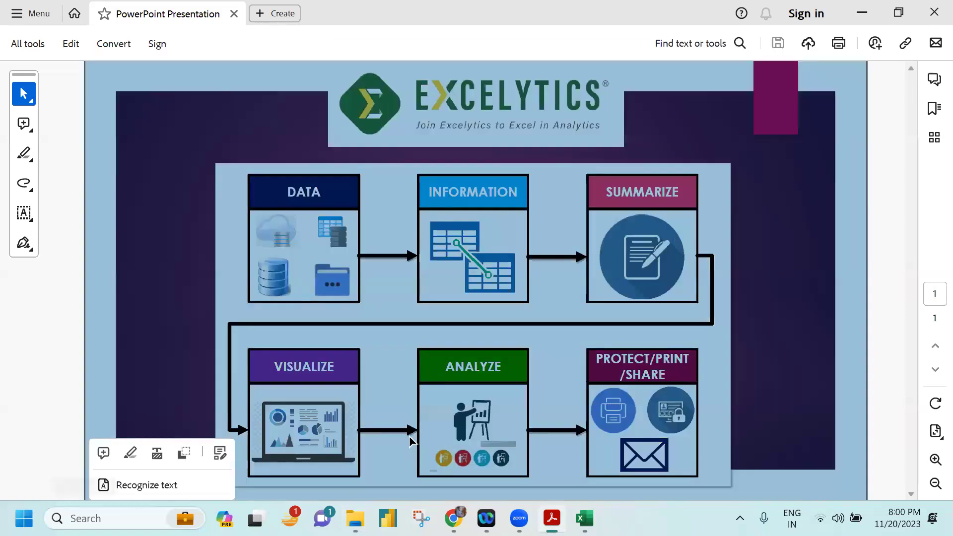
left_click(310, 421)
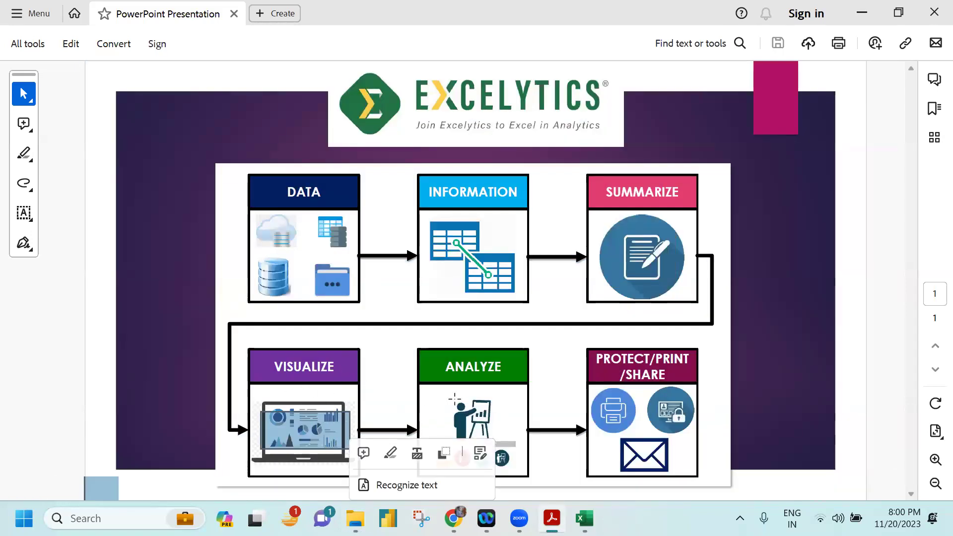
left_click(516, 455)
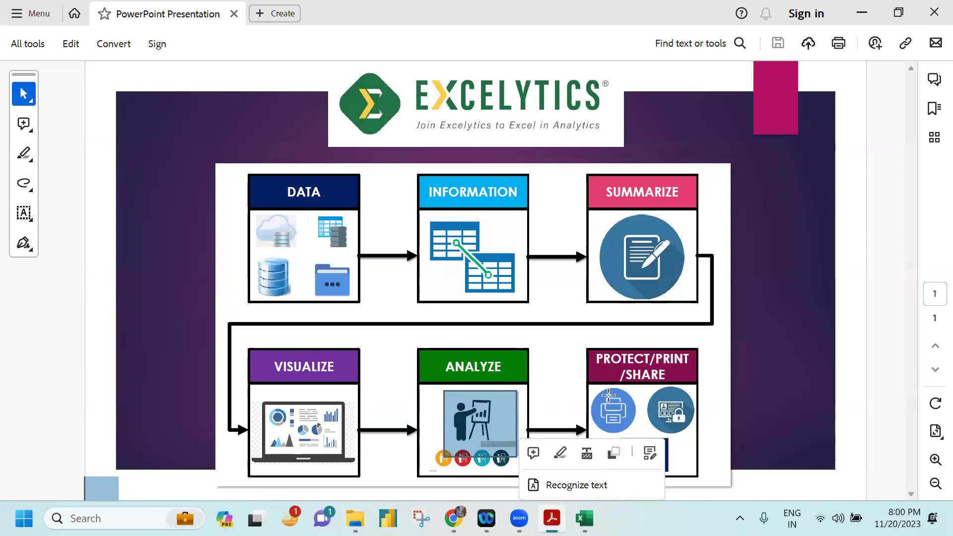
left_click_drag(591, 386, 704, 467)
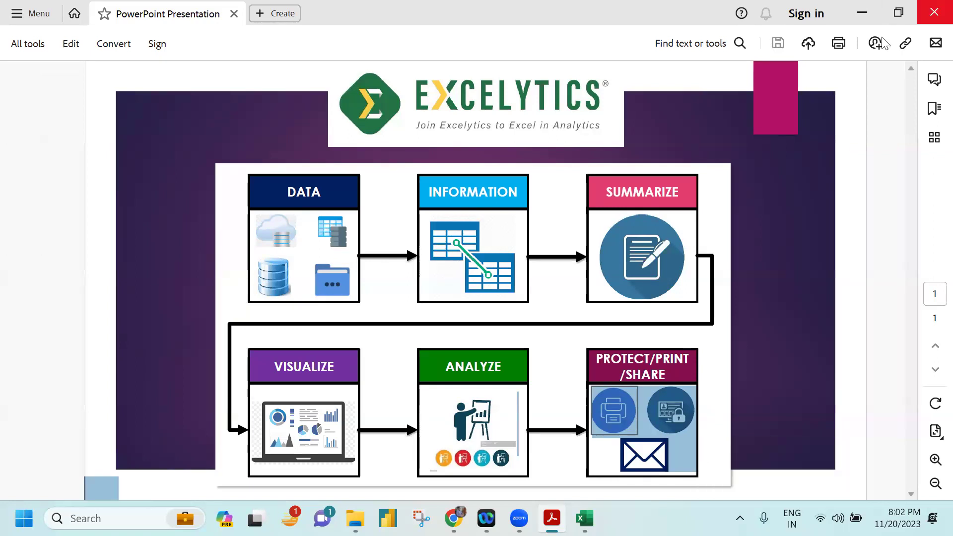
key("alt+F4")
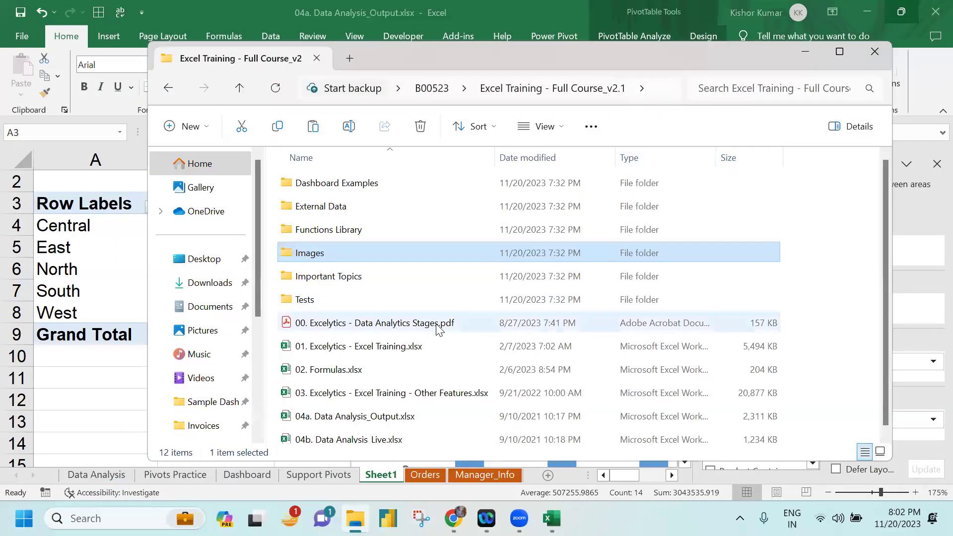
Open 01. Excelytics - Excel Training.xlsx and browse its About Training and About Excel sheets.
double_click(405, 346)
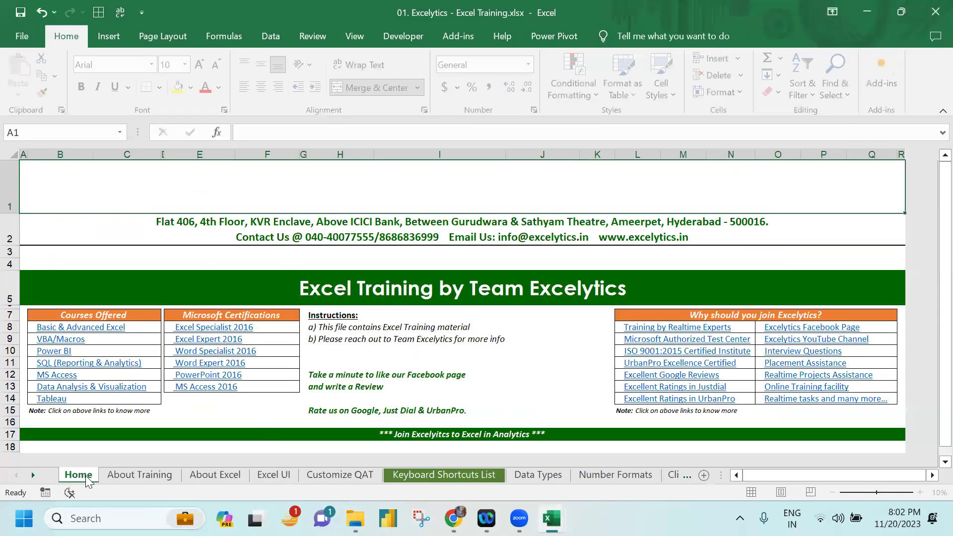
left_click(133, 475)
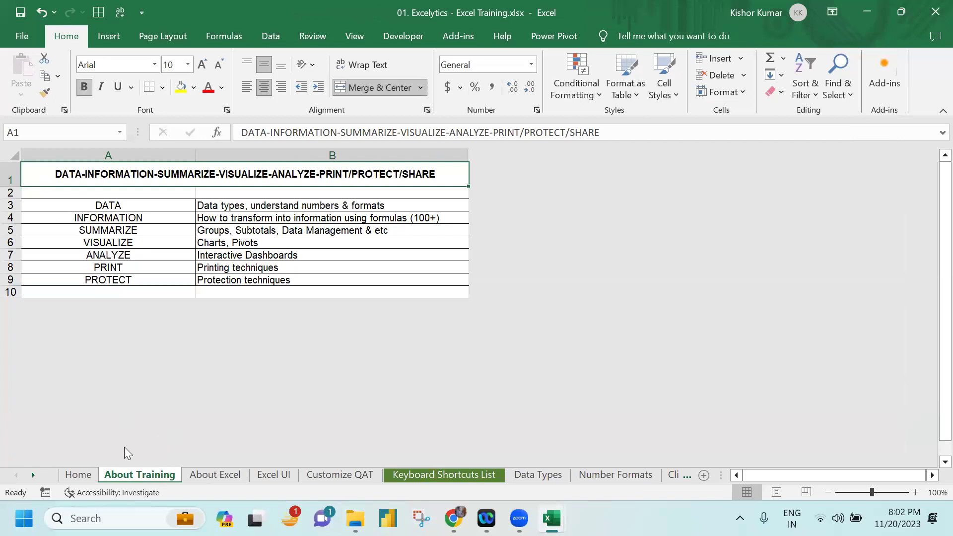
left_click(203, 475)
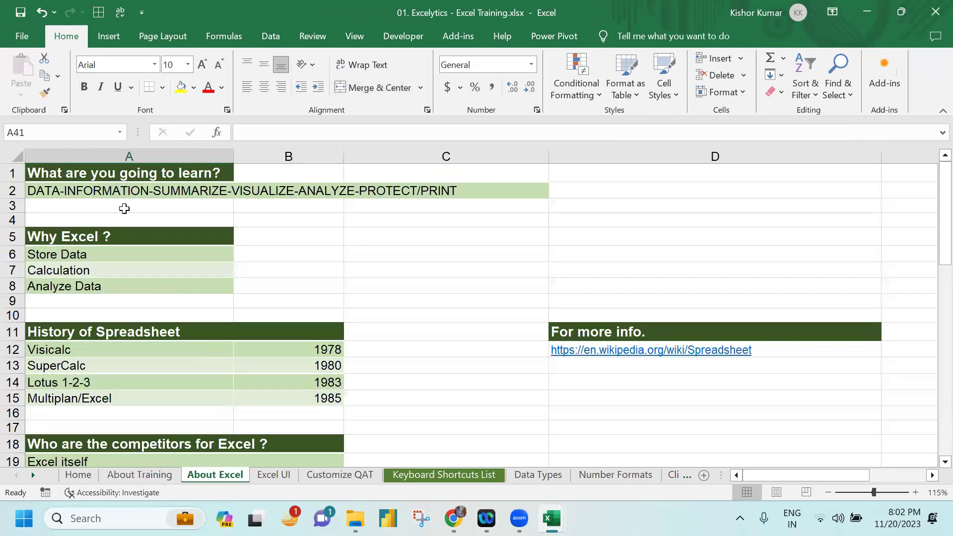
scroll(143, 227, "down", 1)
scroll(142, 227, "down", 13)
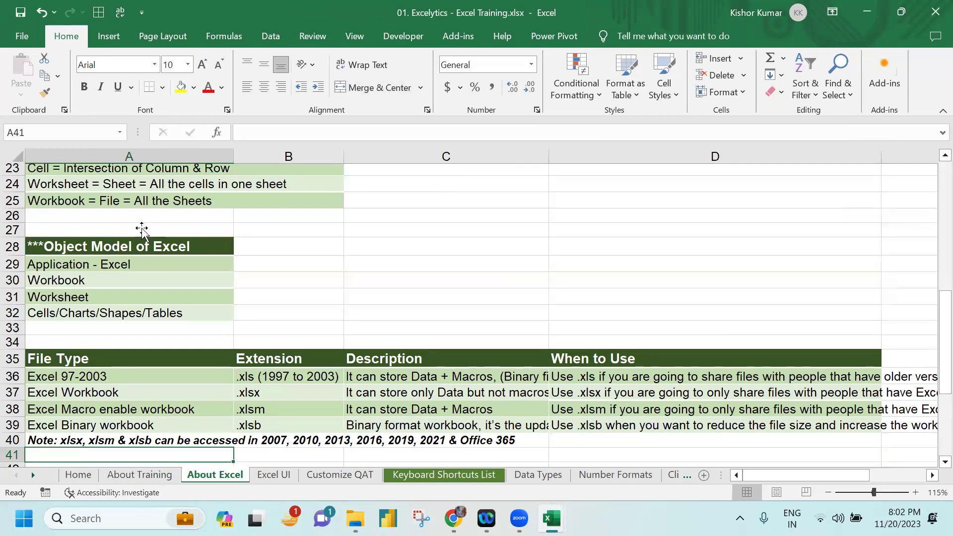
scroll(142, 227, "up", 13)
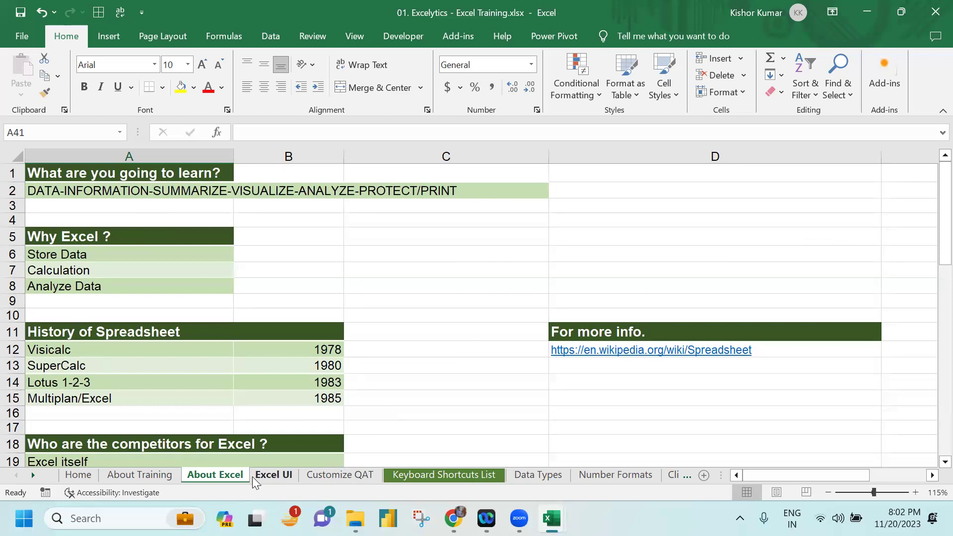
Scroll the sheet tabs through to the workbook's last sheet, Thank You.
left_click(353, 240)
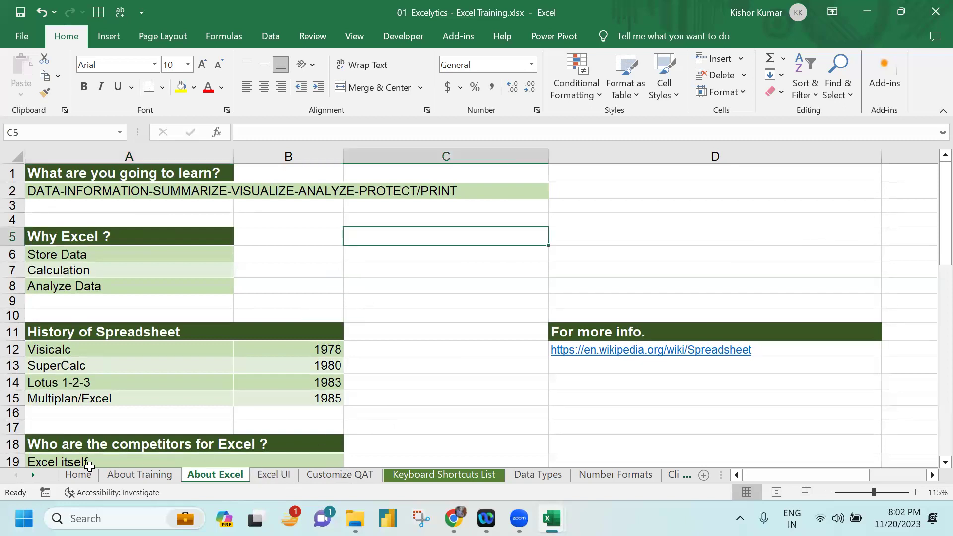
left_click(36, 477)
left_click(36, 476)
left_click(36, 476)
left_click(33, 476)
left_click(32, 476)
left_click(33, 475)
left_click(33, 476)
left_click(34, 475)
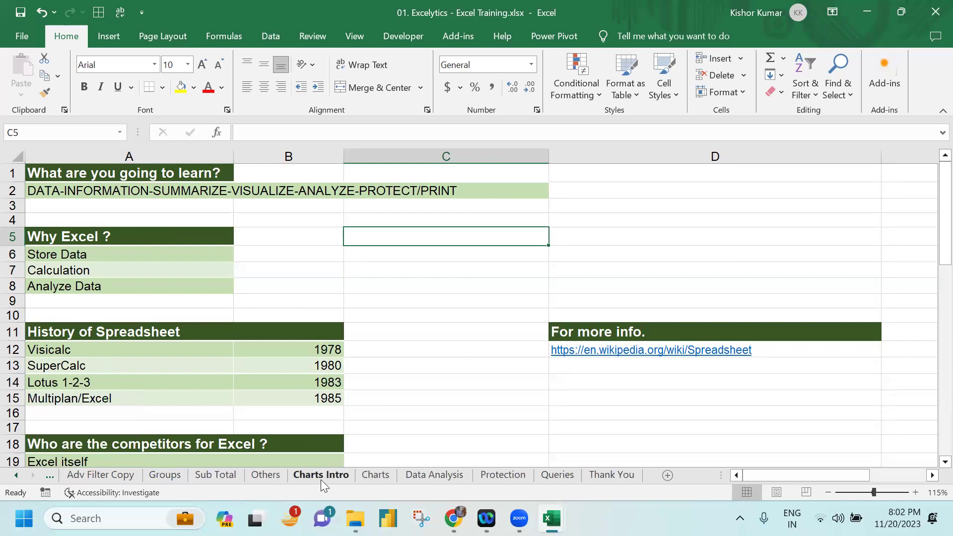
Close the Excel Training workbook and select cell A1 beside the Sheet1 pivot table.
left_click(935, 12)
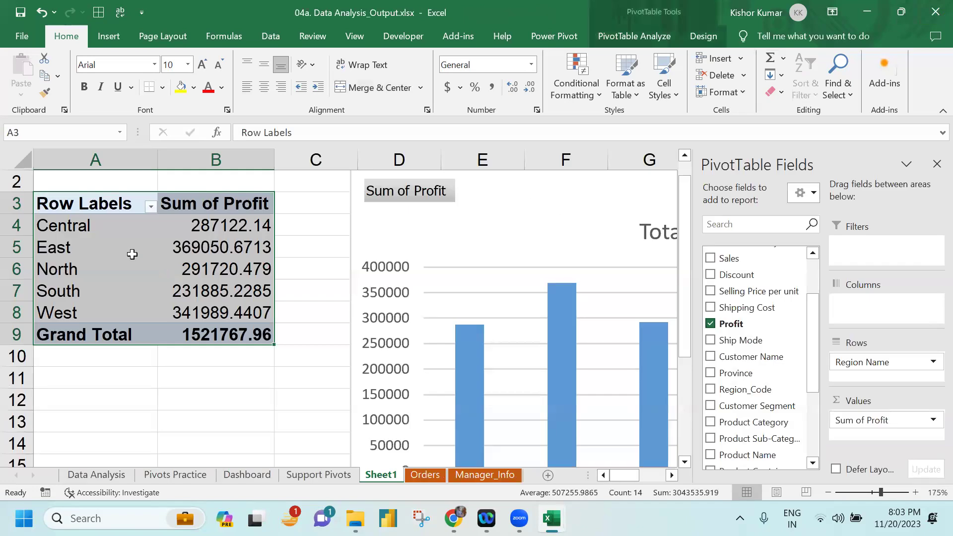
scroll(61, 176, "up", 1)
left_click(105, 185)
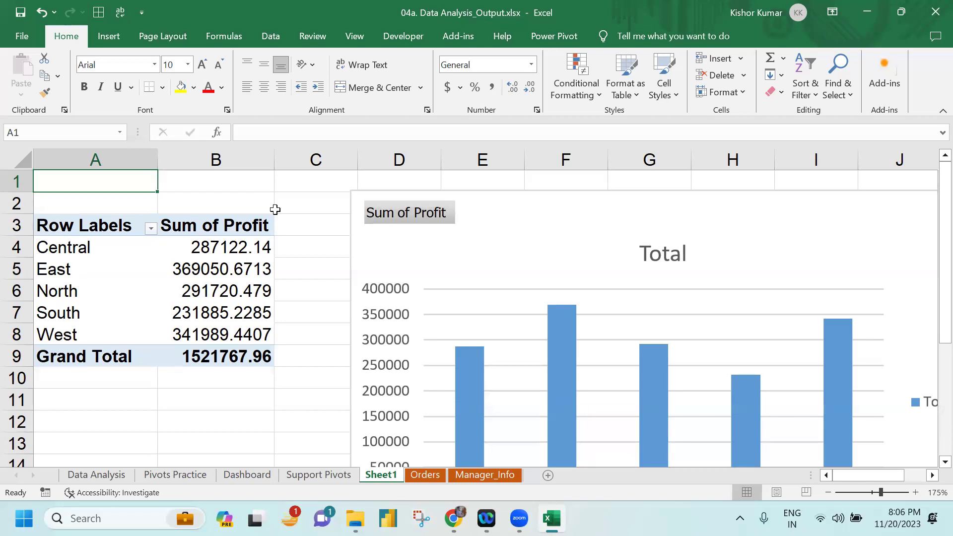
Close the 04a. Data Analysis_Output workbook, discarding its unsaved changes.
left_click(935, 12)
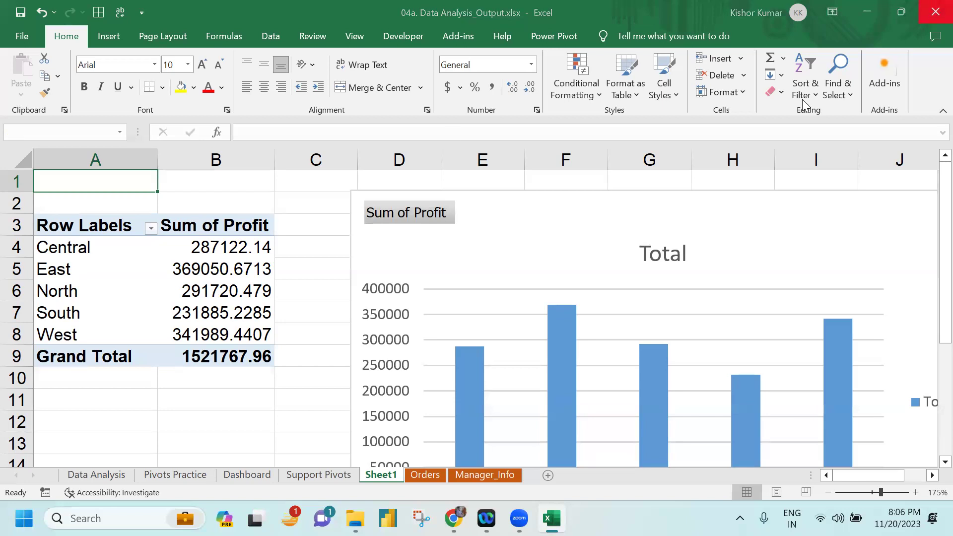
left_click(497, 277)
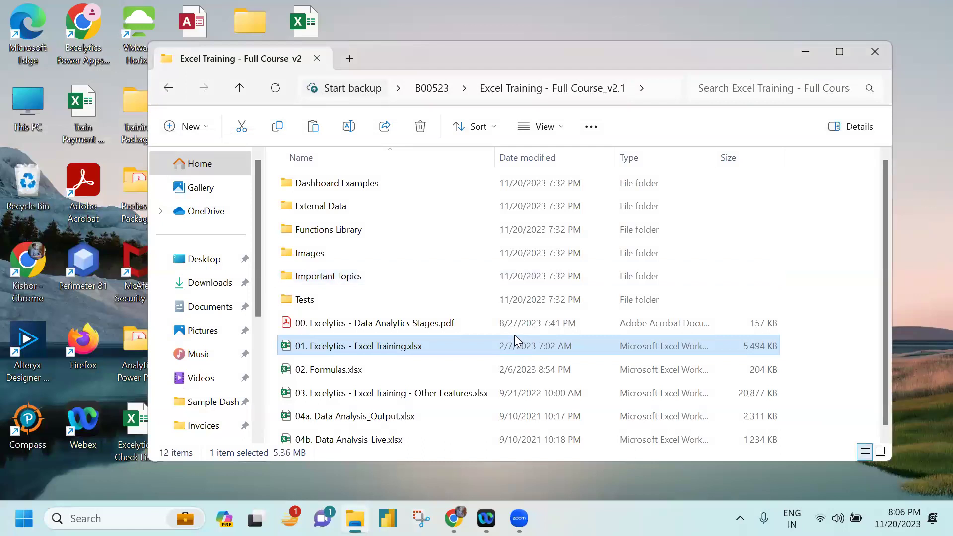
scroll(518, 336, "down", 1)
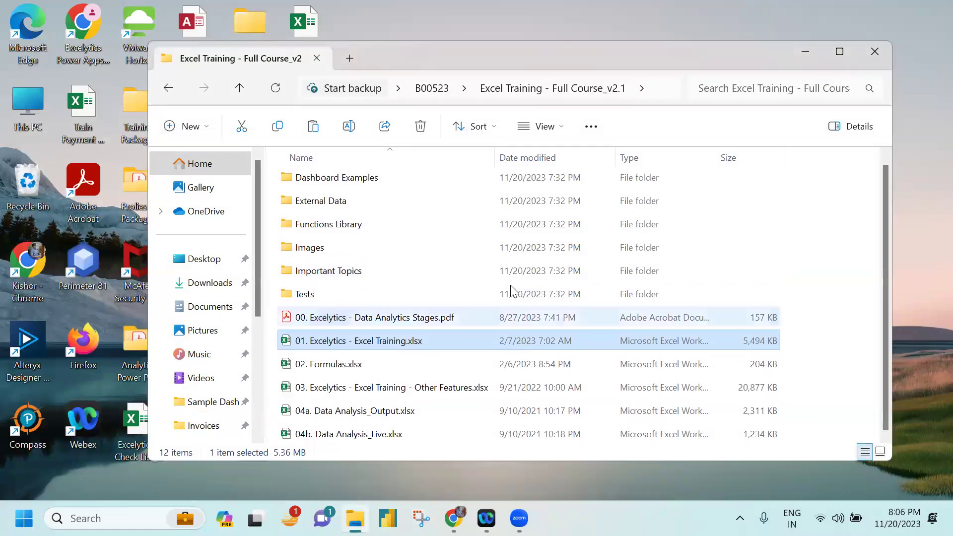
left_click(431, 88)
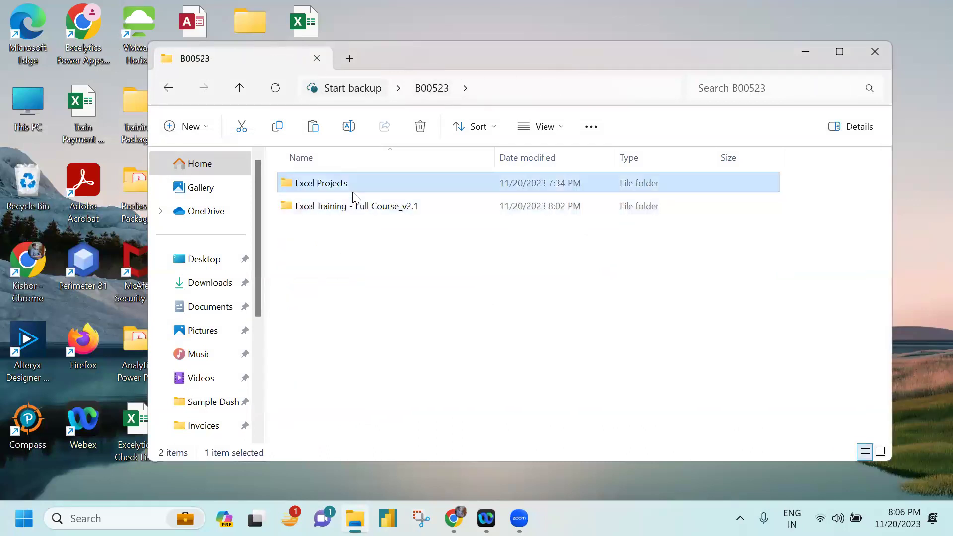
double_click(353, 191)
key("alt+Left")
double_click(353, 199)
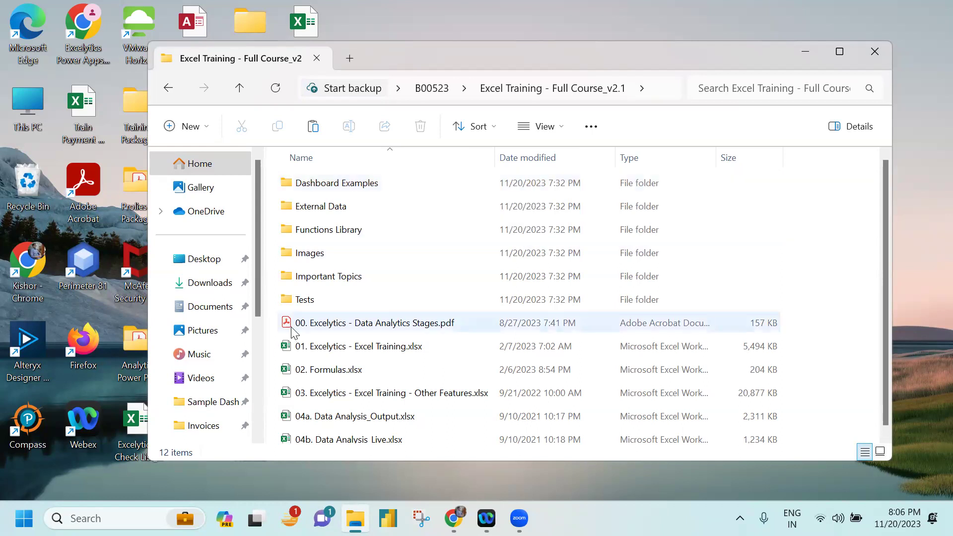
double_click(302, 300)
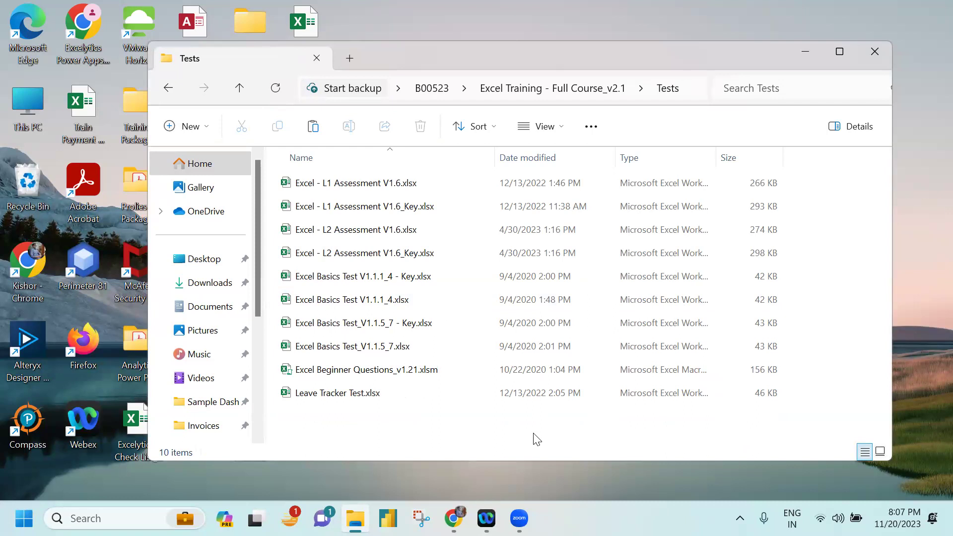
left_click(583, 90)
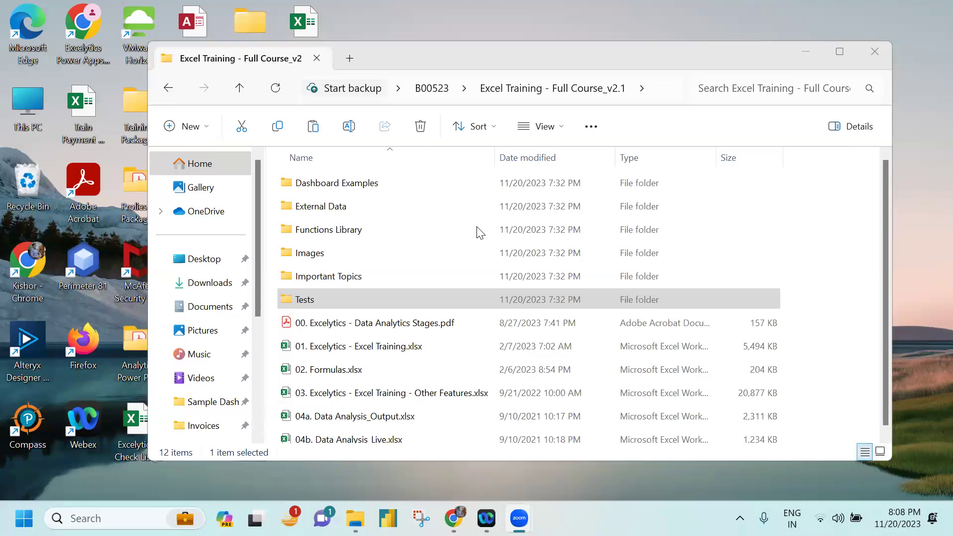
Select the Tests folder and make the File Explorer window active.
left_click(657, 302)
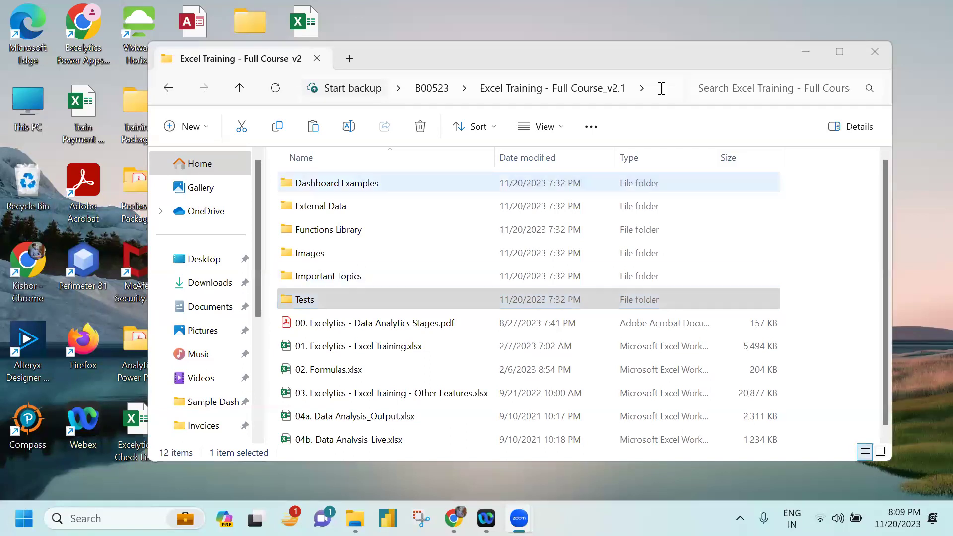
left_click(418, 47)
Open the trainer's résumé PDF from Profiles & Packages, scroll through it, then exit Acrobat.
double_click(135, 179)
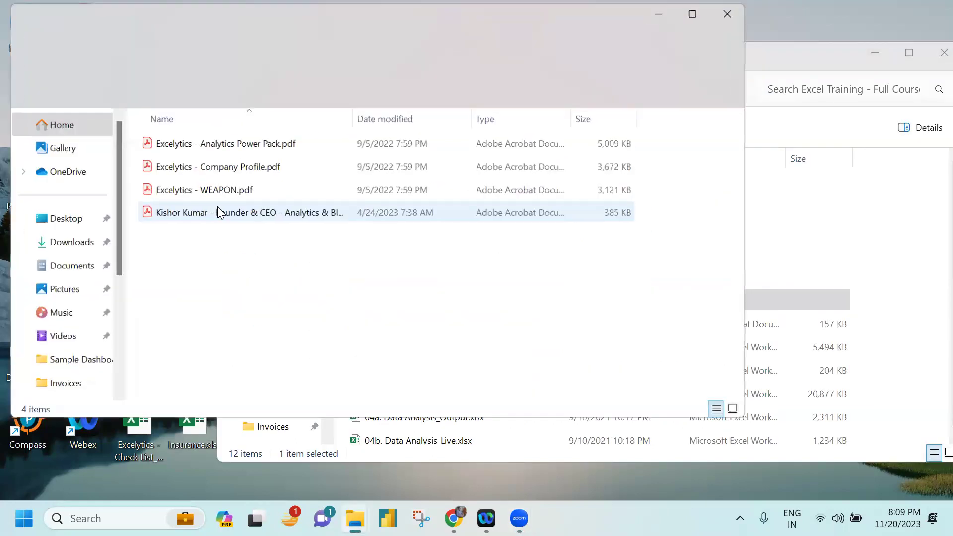
double_click(218, 208)
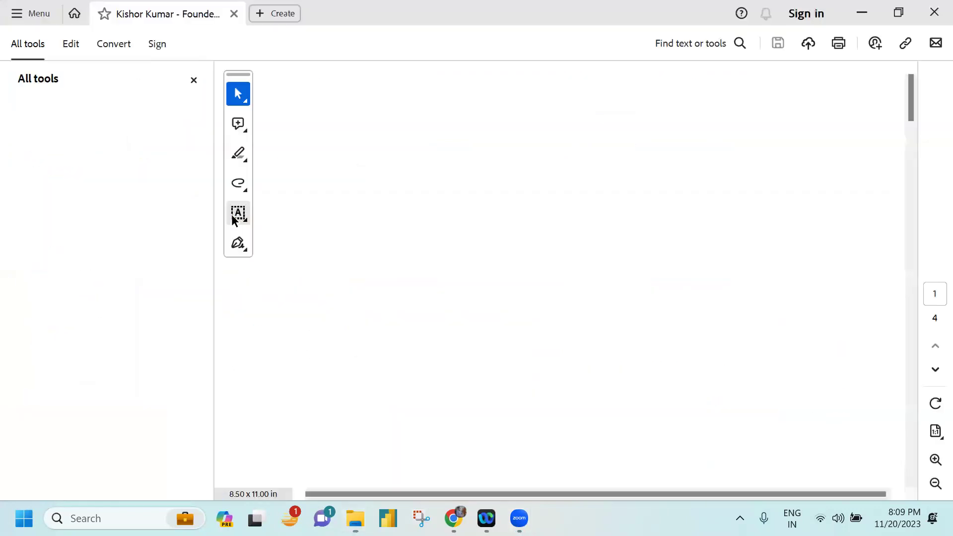
scroll(337, 274, "down", 7)
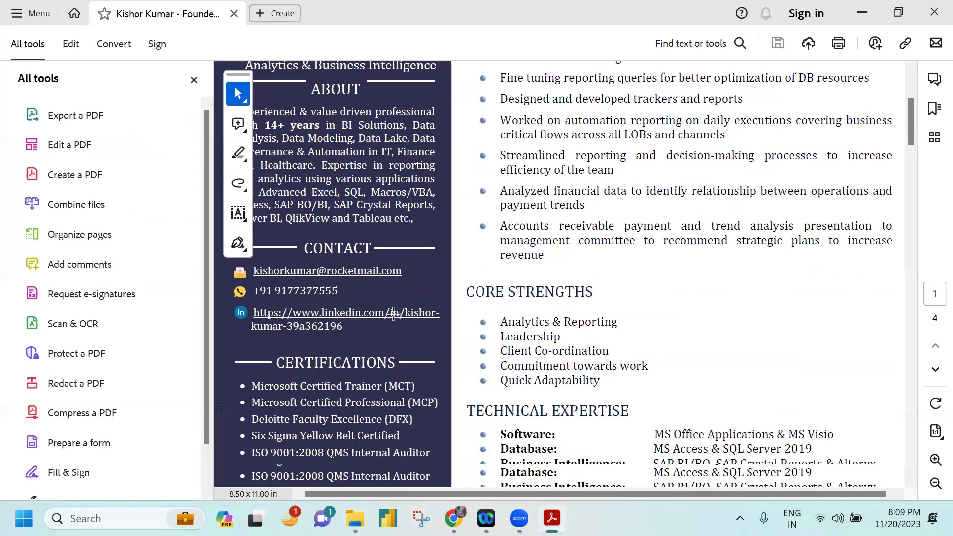
scroll(336, 274, "down", 6)
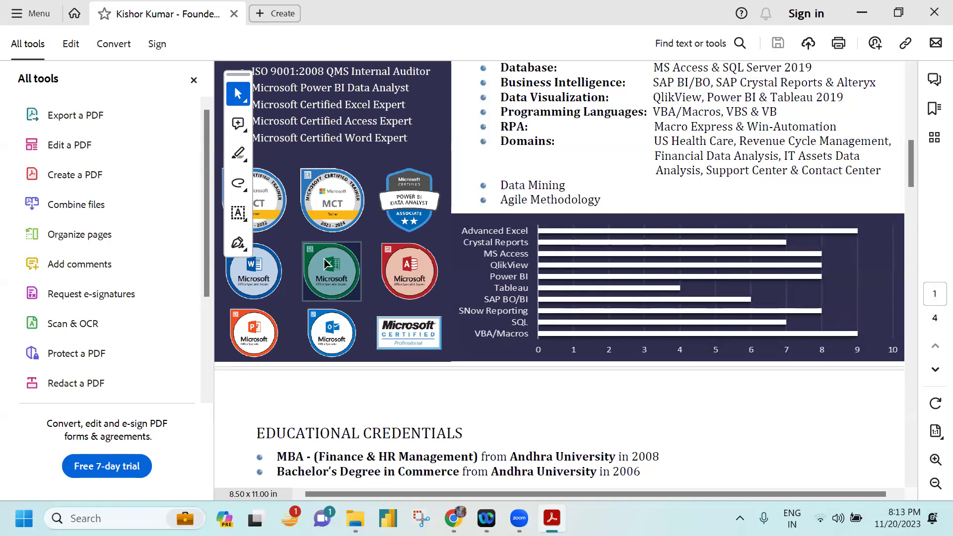
left_click(931, 9)
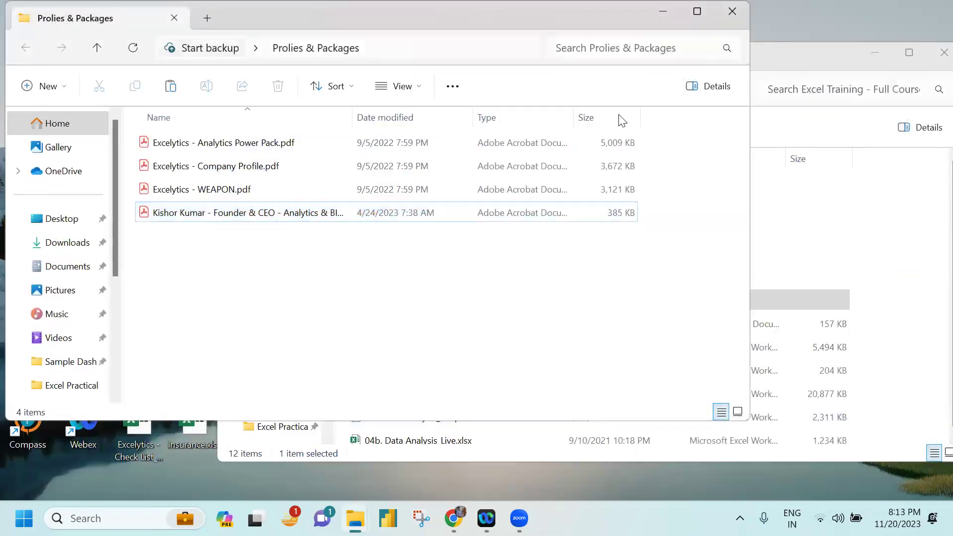
Minimize the Prolies & Packages window, shift the Excel Training window left, and show the Zoom page.
left_click(666, 21)
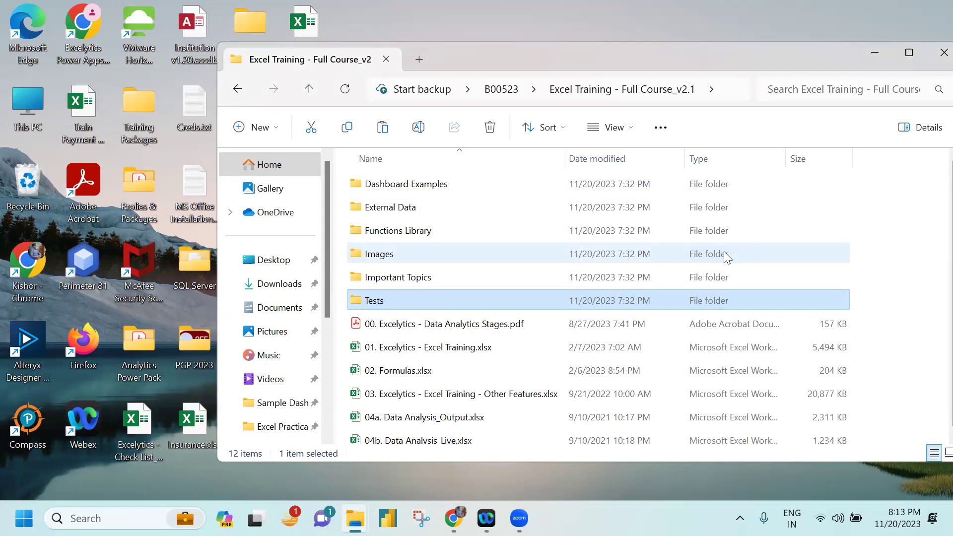
left_click_drag(653, 53, 559, 53)
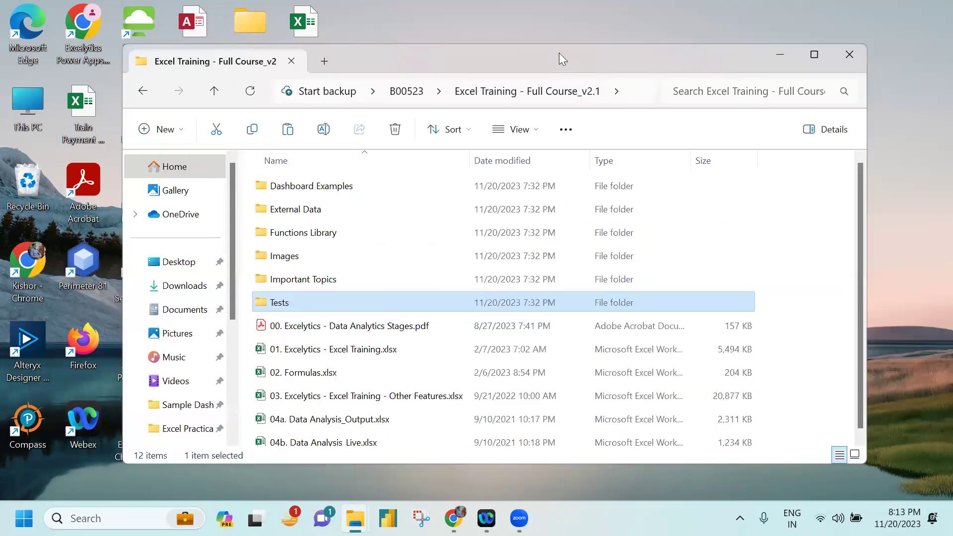
left_click(453, 518)
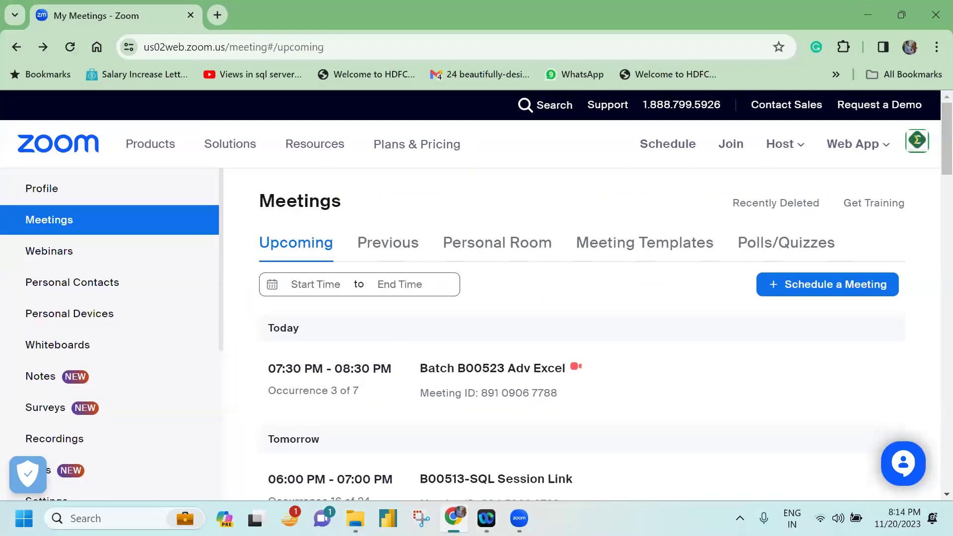
Display today's Batch B00523 Adv Excel session in the Zoom Upcoming meetings list.
mouse_move(468, 387)
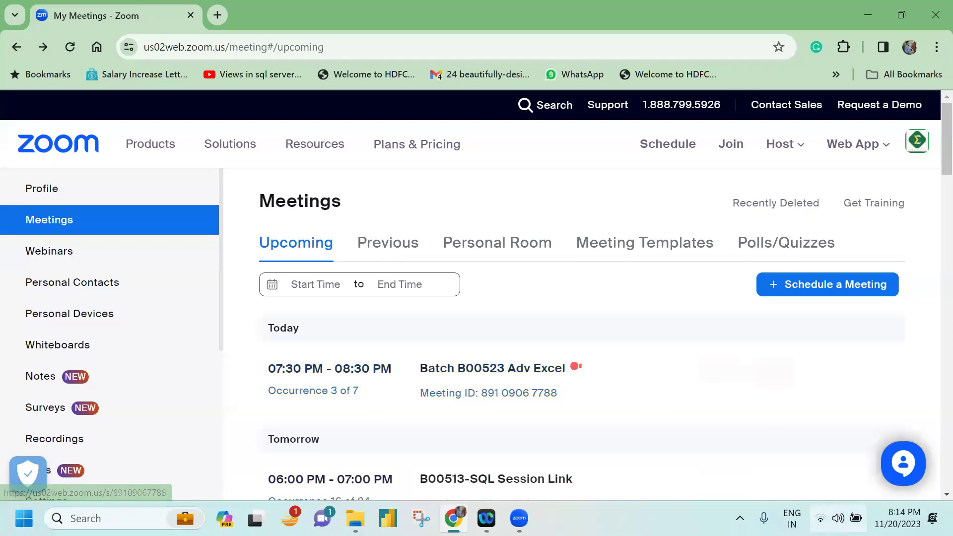
Lower the sound volume twice in Windows Quick Settings, then dismiss the panel.
left_click(838, 518)
left_click(824, 426)
left_click(808, 425)
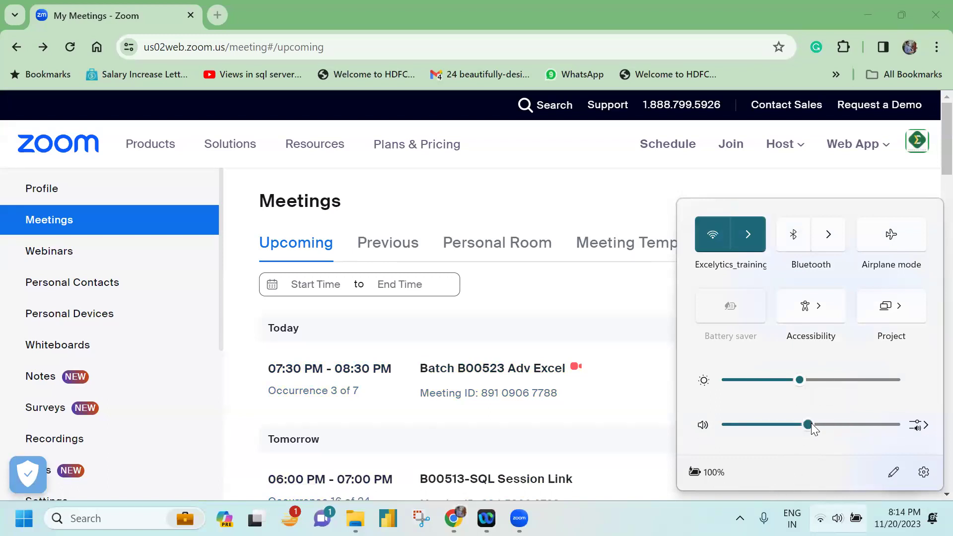
left_click(631, 410)
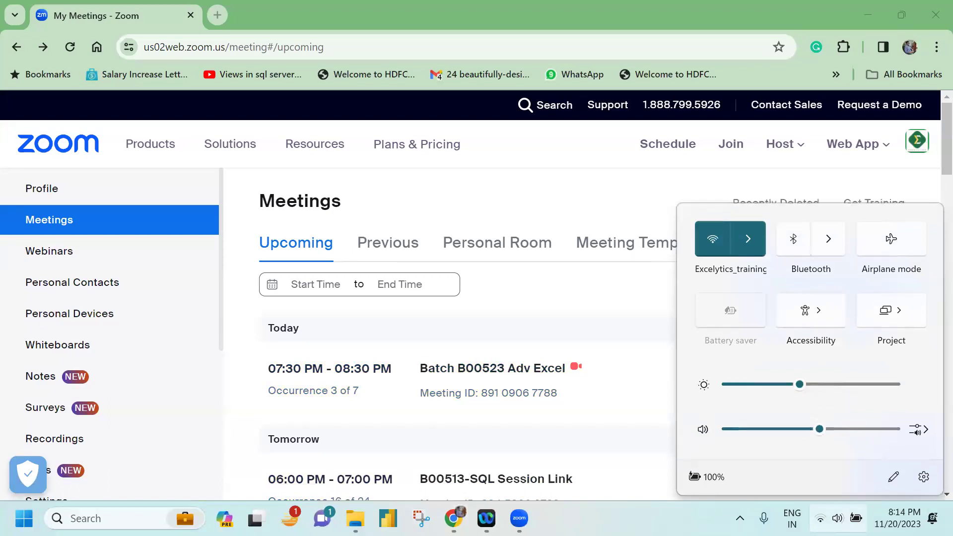
mouse_move(623, 387)
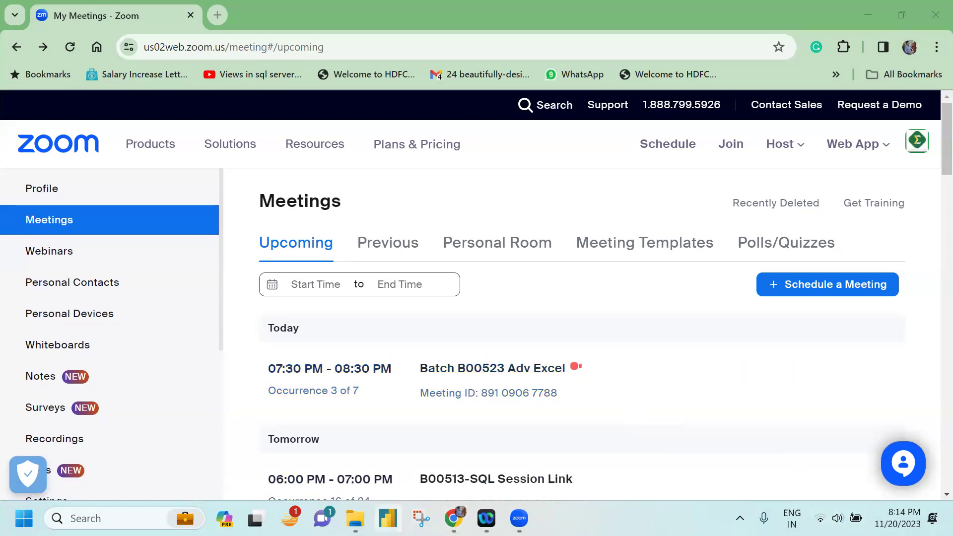
mouse_move(355, 518)
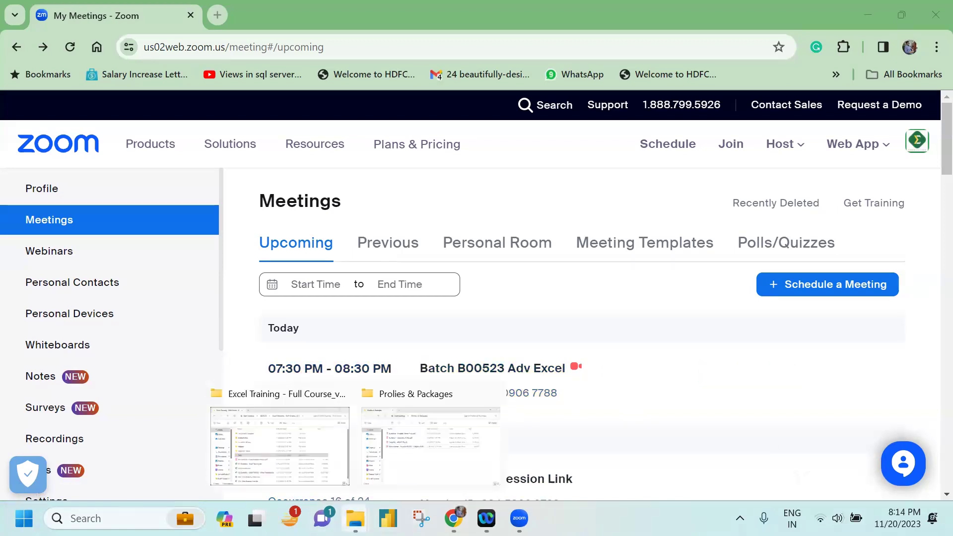
Close the Prolies & Packages window, restore the Excel Training folder, and select 01. Excelytics - Excel Training.xlsx.
left_click(495, 397)
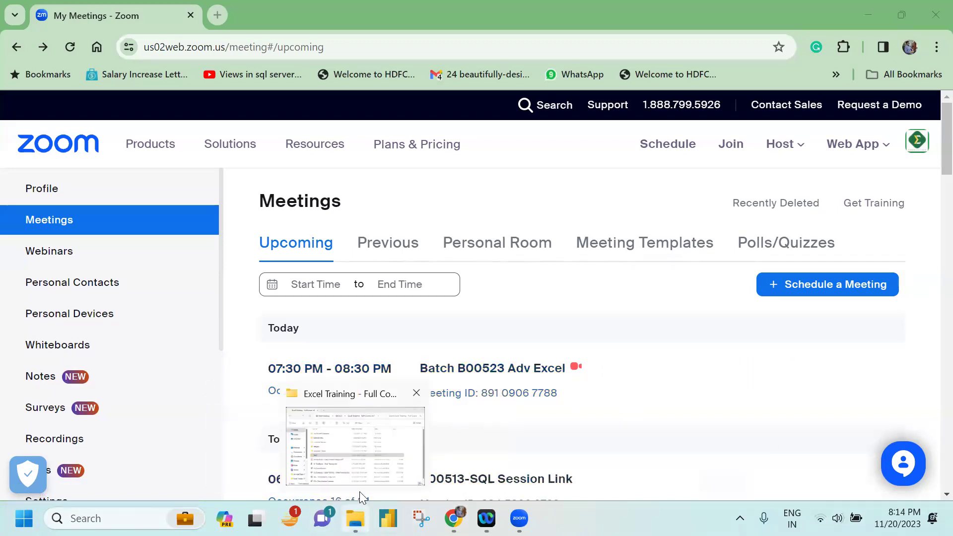
left_click(357, 471)
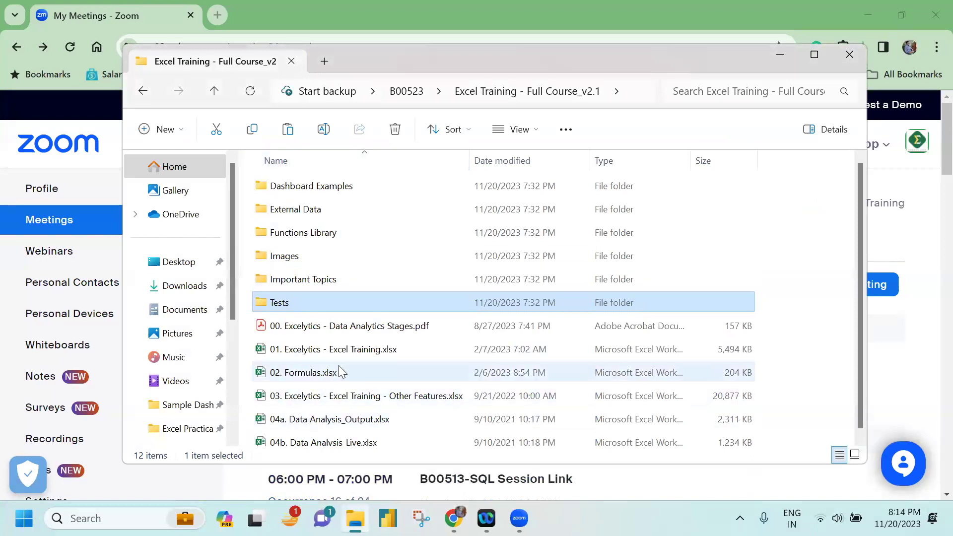
left_click(361, 357)
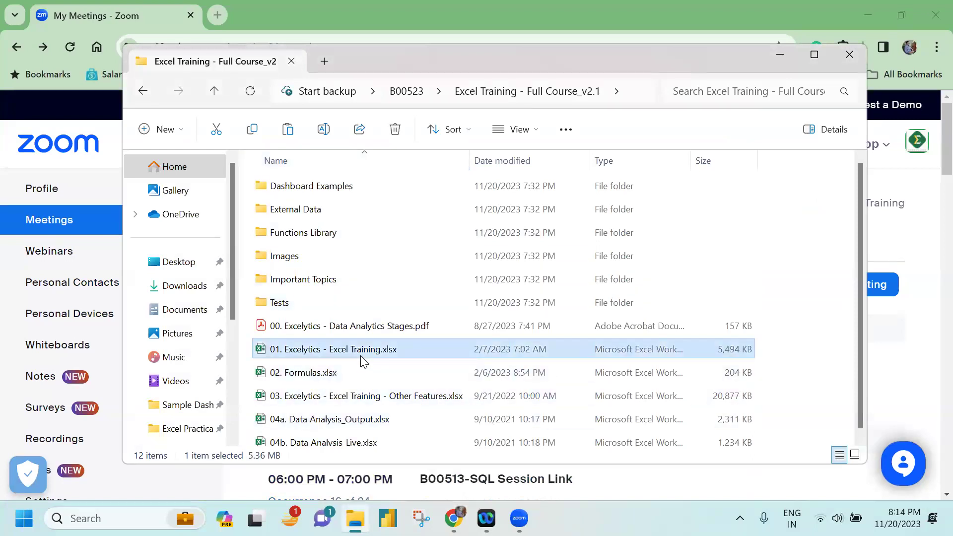